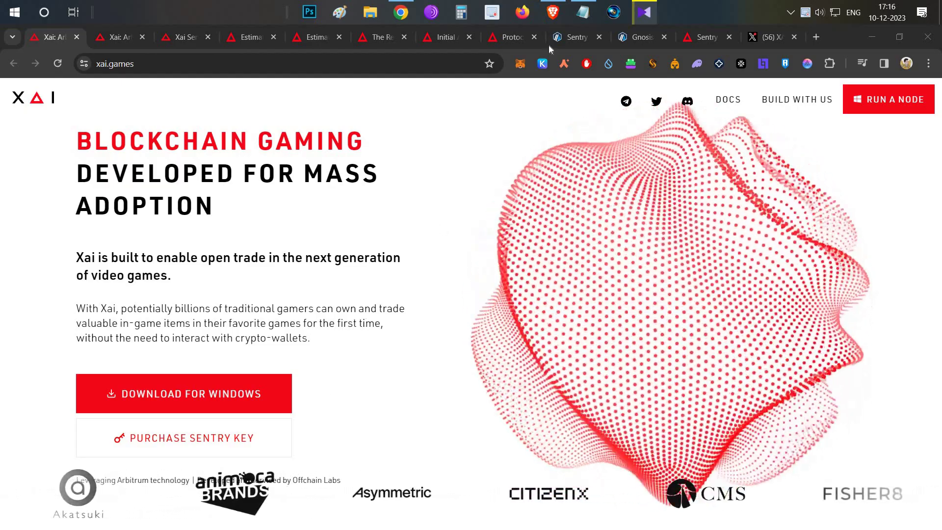
Glance at the CryptoEnglish YouTube channel window, then return to xai.games
key(alt+Tab)
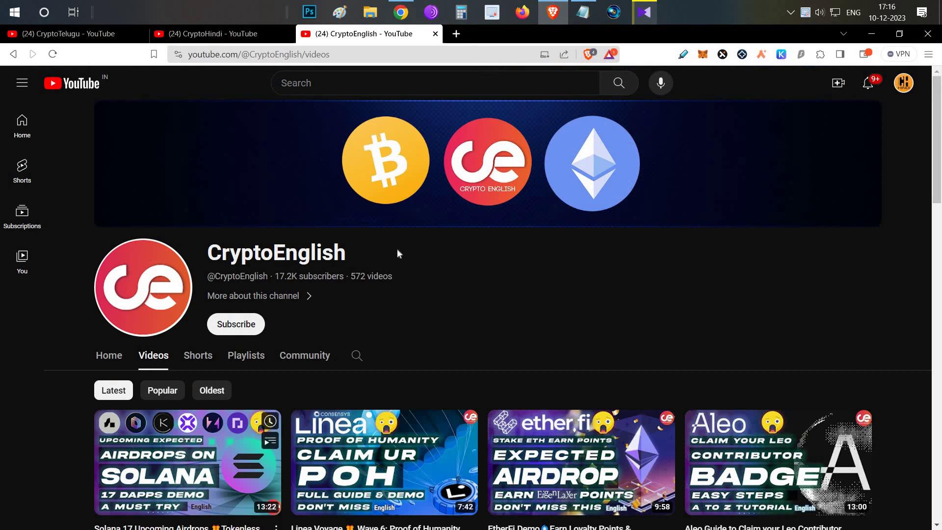
scroll(473, 267, down, 3)
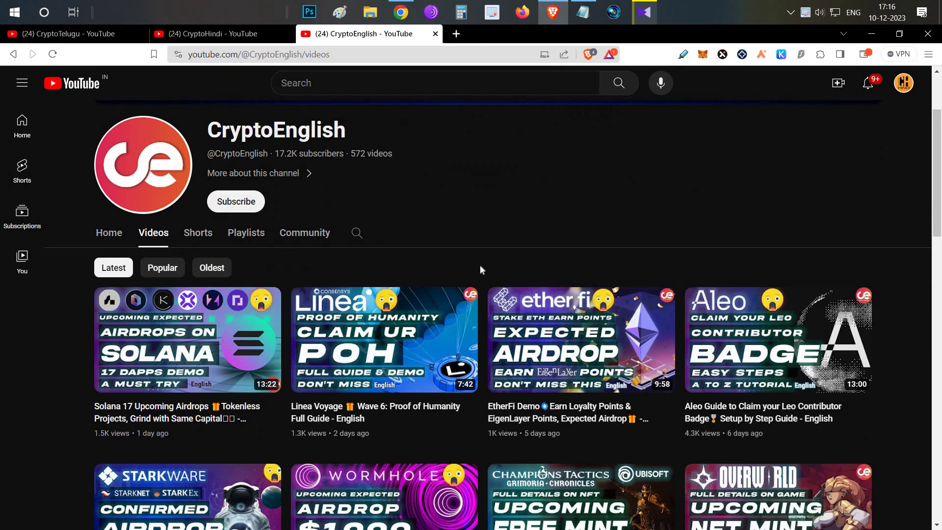
scroll(481, 270, up, 3)
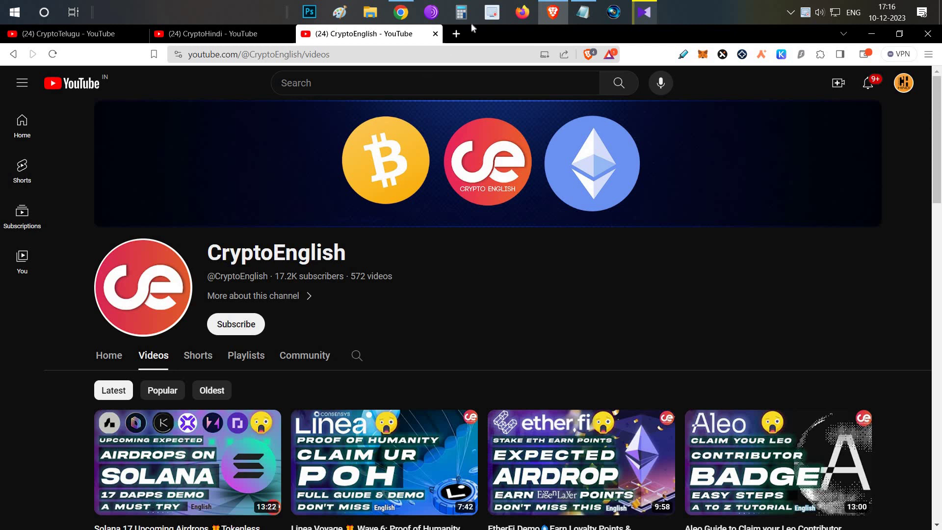
click(553, 12)
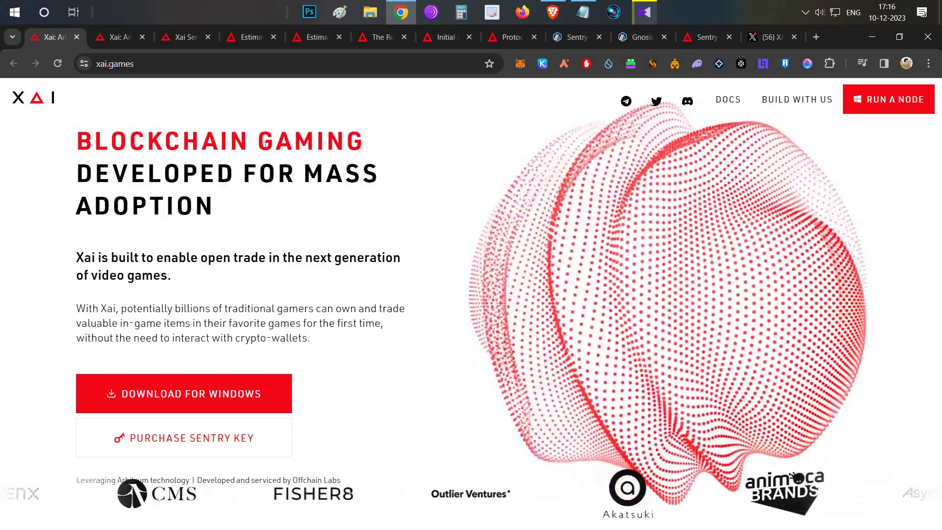
Highlight the mass-adoption headline and view Xai's X profile, then scroll to Technology
drag(265, 144, 276, 214)
click(291, 293)
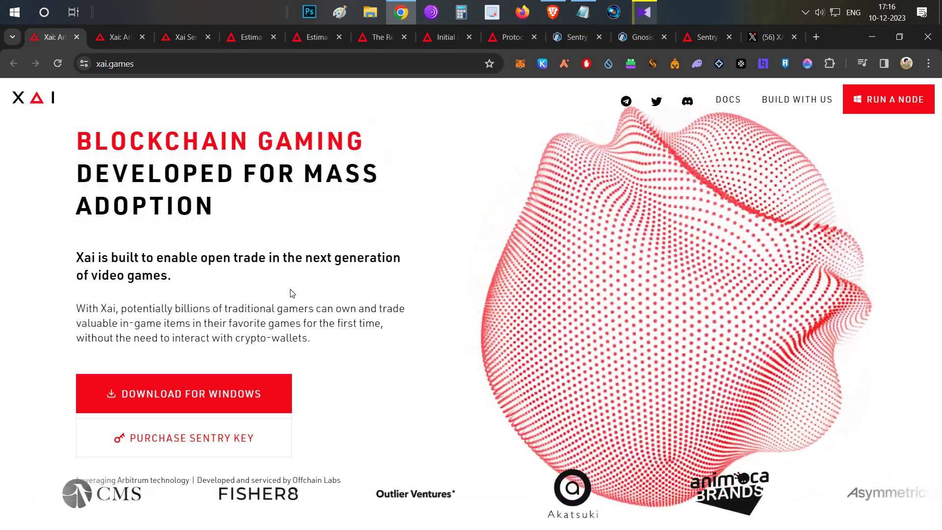
click(768, 31)
mouse_move(299, 347)
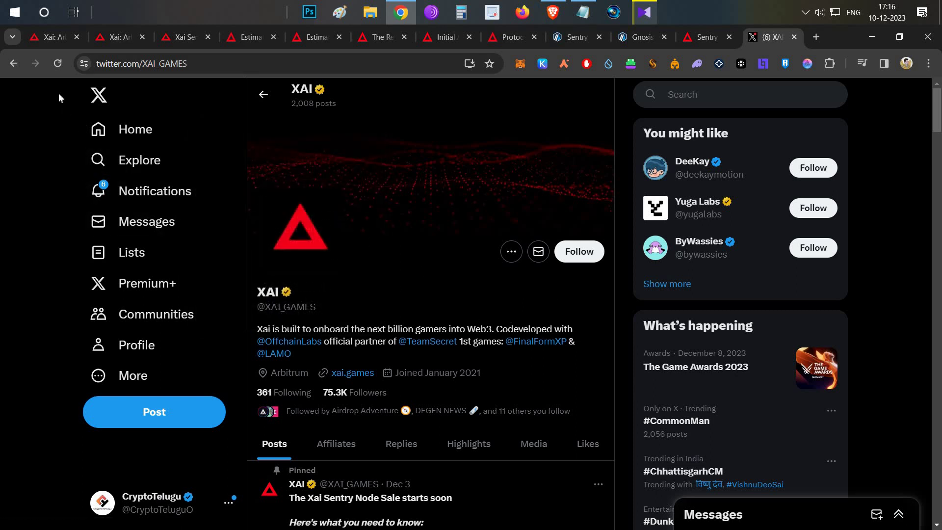
click(47, 43)
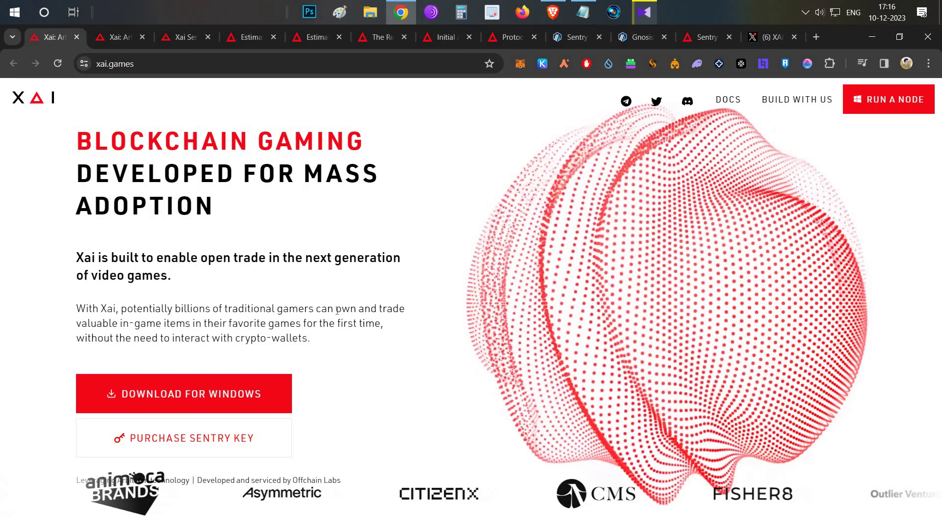
scroll(338, 314, down, 10)
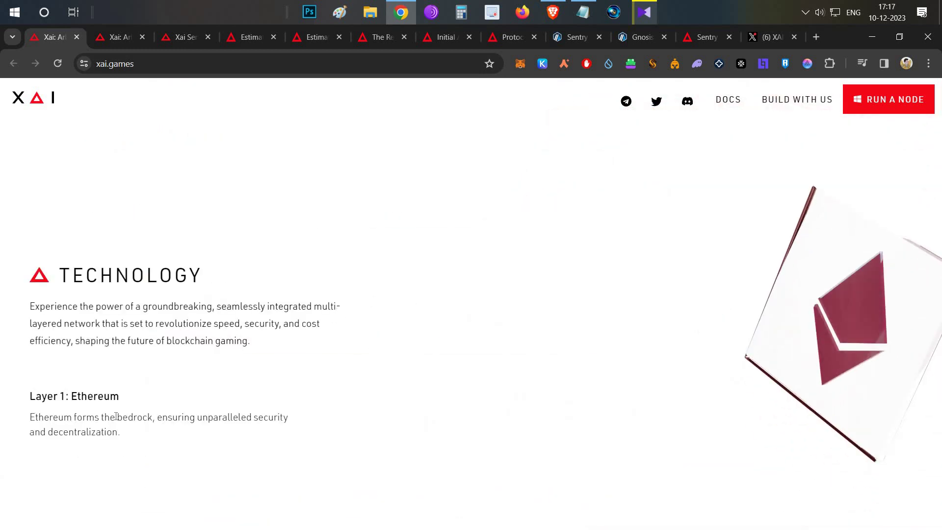
Scroll past Layer 2: Arbitrum to Layer 3: Xai, then back up to the hero
scroll(350, 376, down, 2)
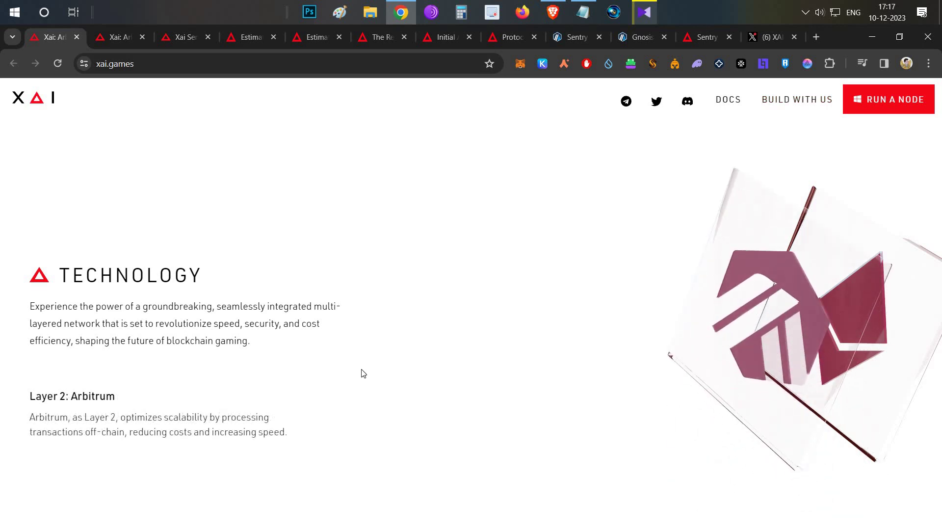
scroll(363, 374, down, 2)
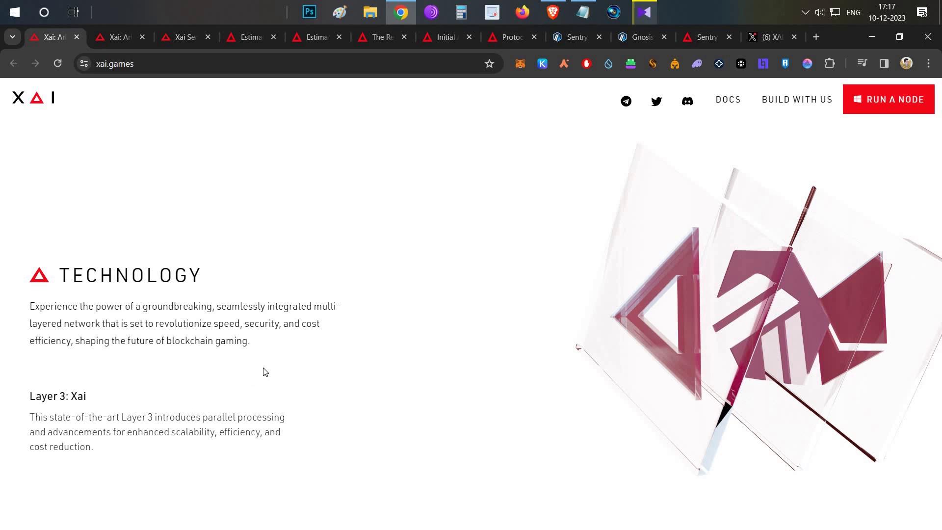
scroll(263, 370, up, 6)
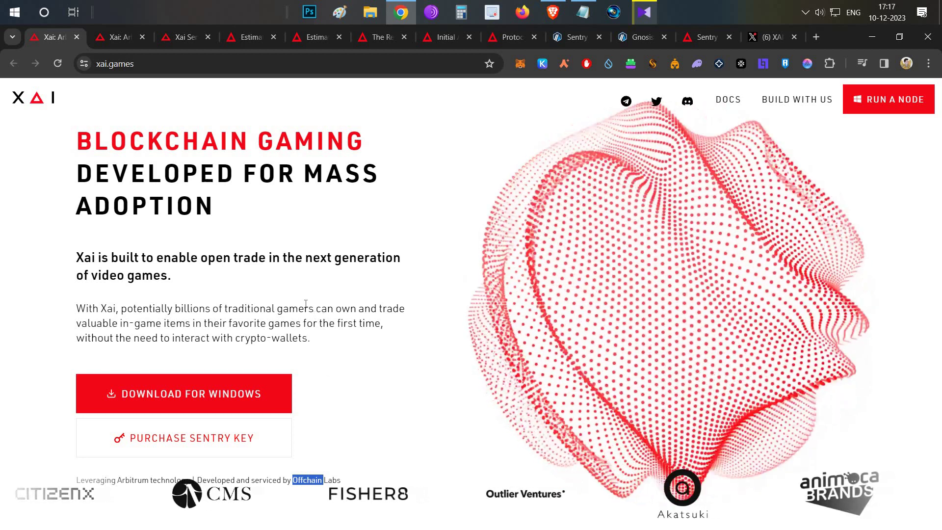
View the xai.games/sentrynodes hero and check the page's web address
key(ctrl+Tab)
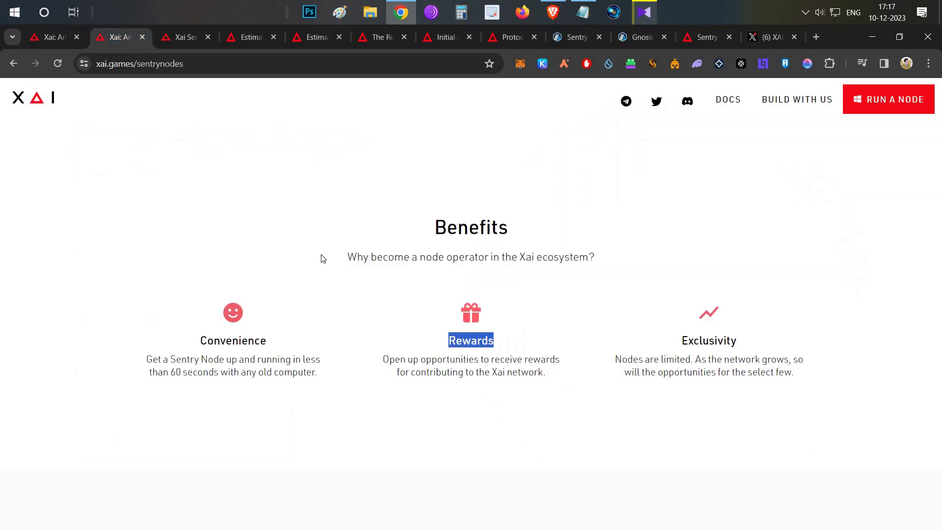
scroll(319, 256, up, 5)
scroll(333, 271, down, 1)
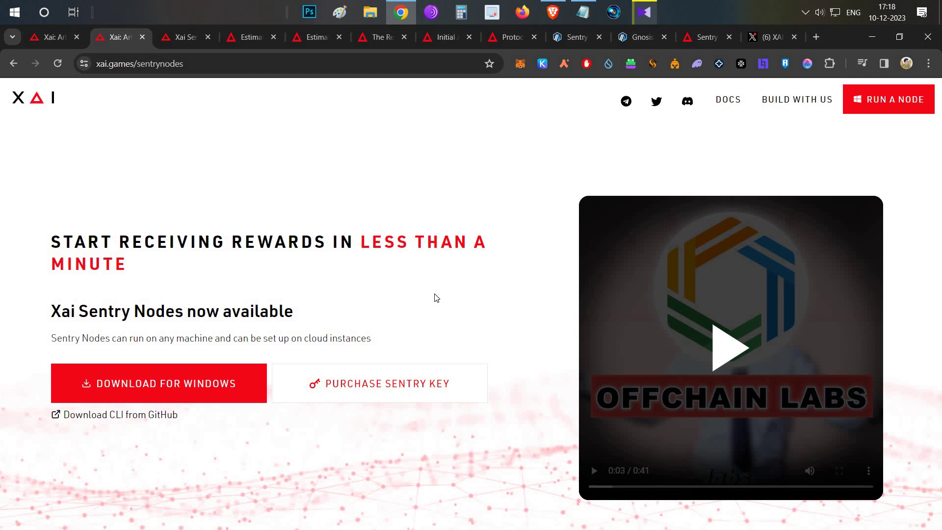
scroll(434, 297, down, 5)
scroll(427, 292, up, 5)
click(168, 59)
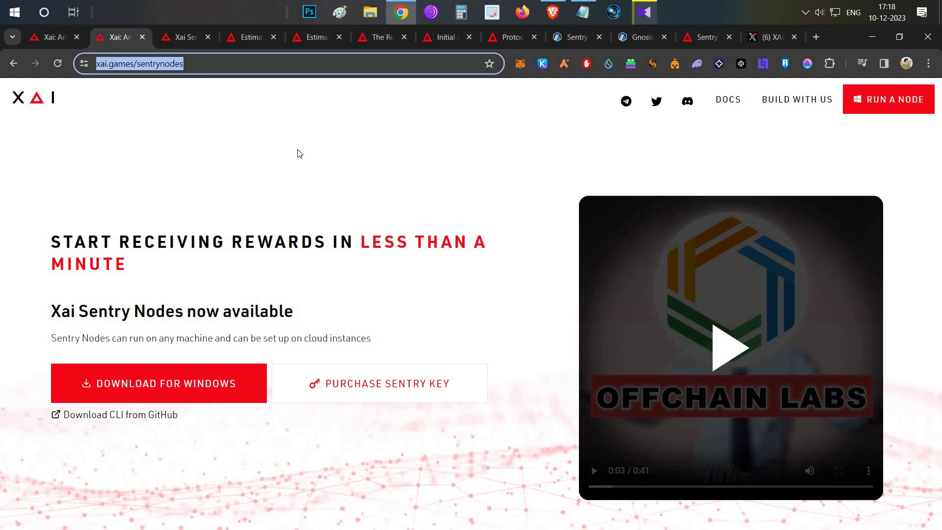
click(338, 147)
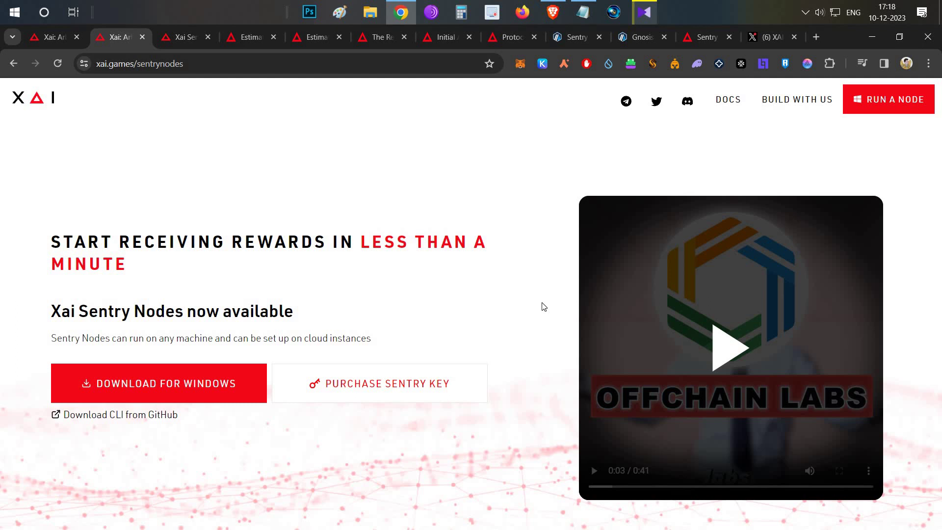
Scroll through the Benefits section and highlight the Exclusivity benefit heading
scroll(521, 295, down, 3)
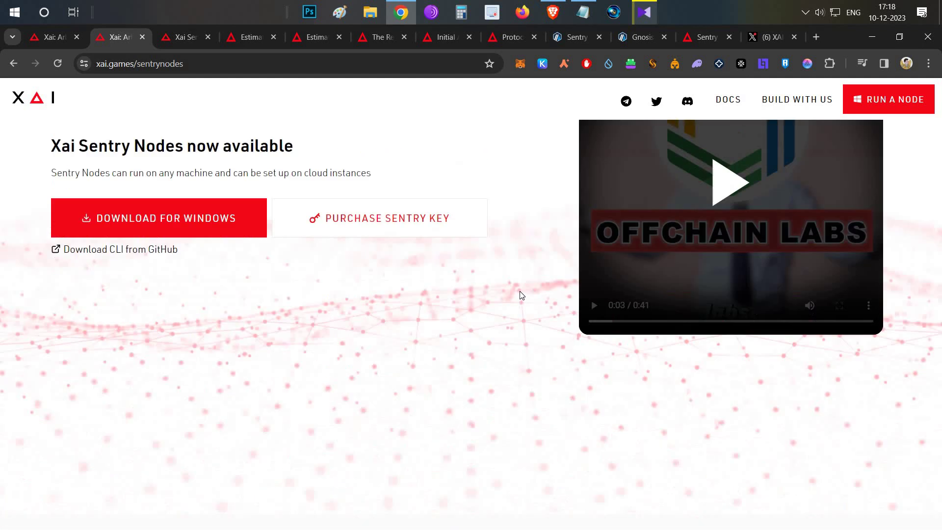
scroll(522, 295, down, 3)
scroll(519, 294, up, 2)
scroll(557, 374, down, 6)
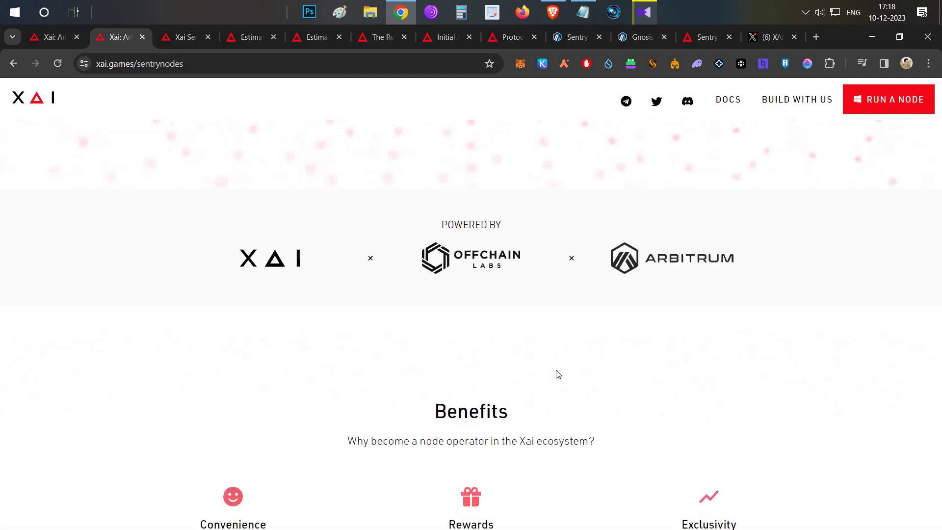
scroll(558, 375, up, 1)
scroll(557, 374, down, 4)
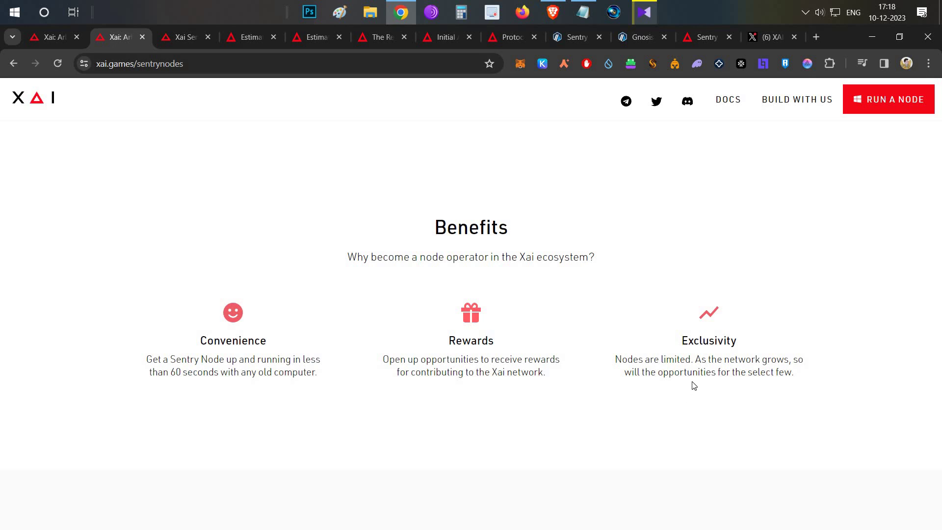
double_click(709, 342)
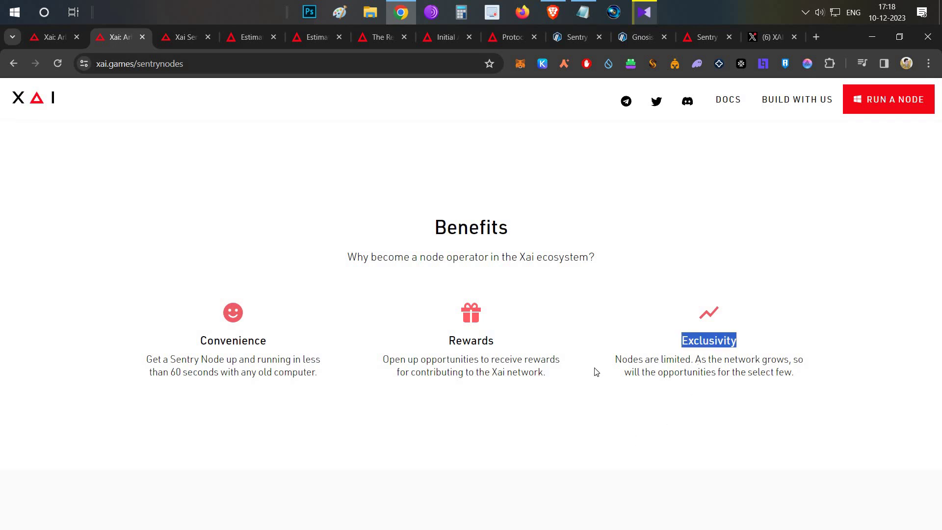
scroll(595, 369, up, 8)
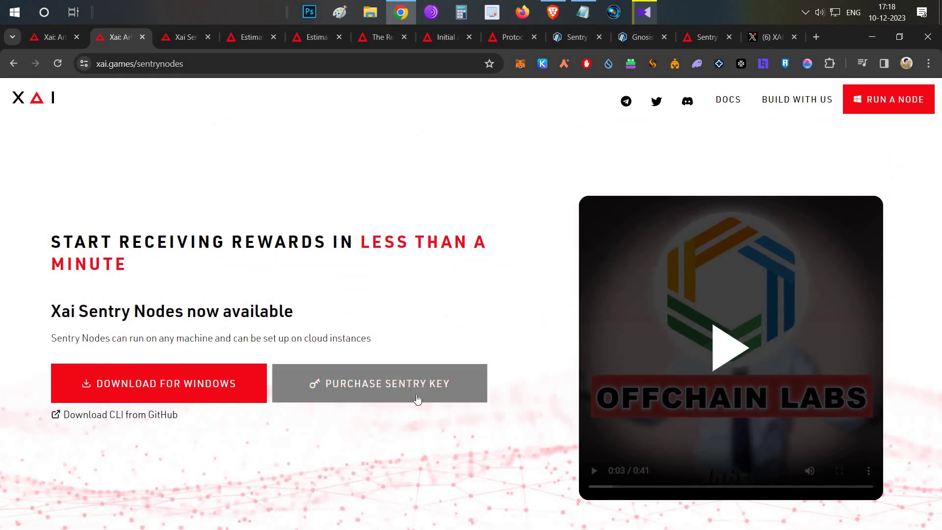
Highlight the Rewards benefit, then bring up the Sentry Node Key purchase page
scroll(630, 409, down, 8)
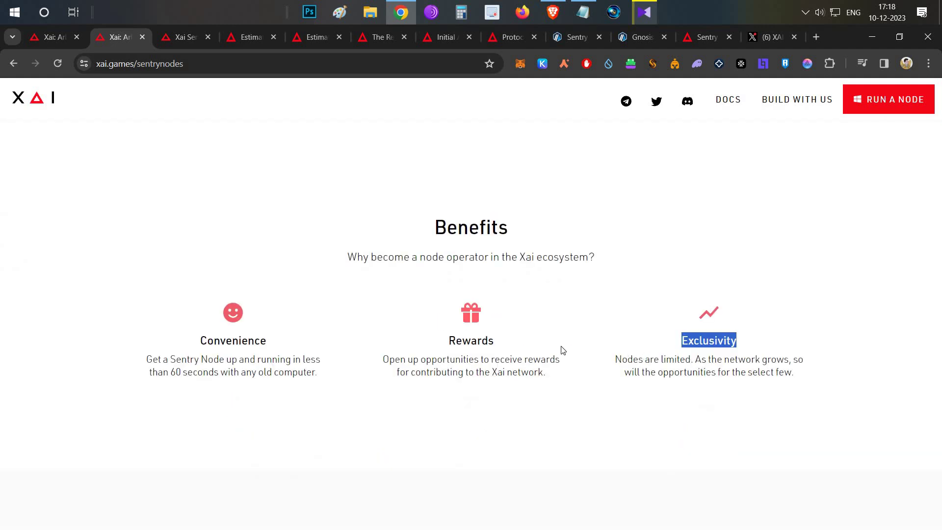
double_click(467, 356)
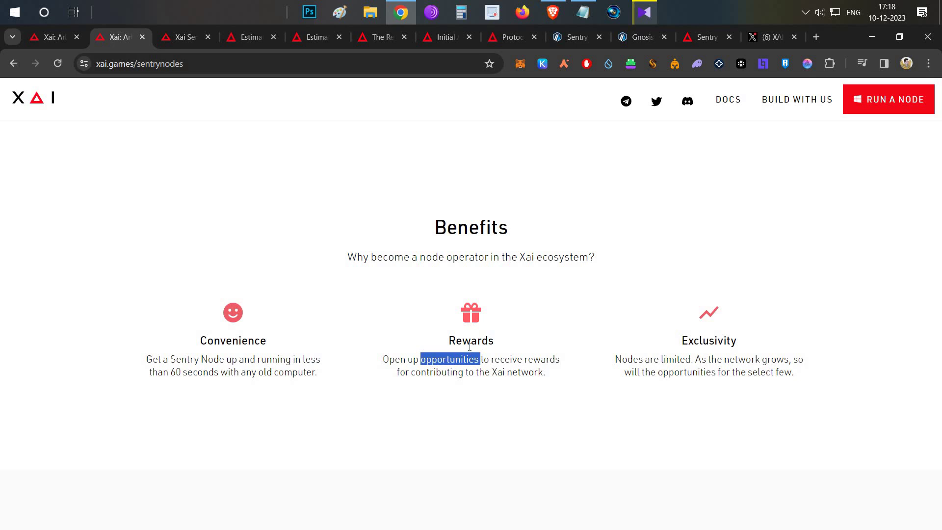
double_click(470, 345)
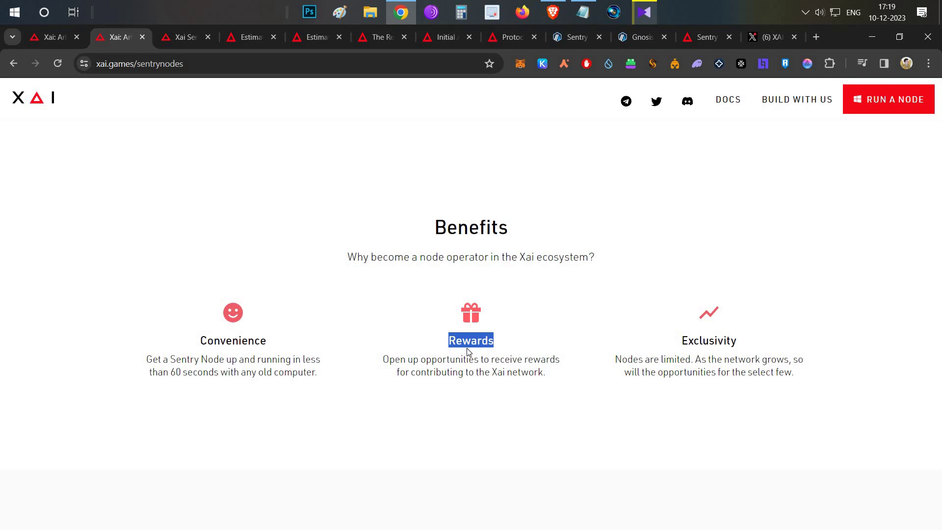
scroll(228, 235, up, 10)
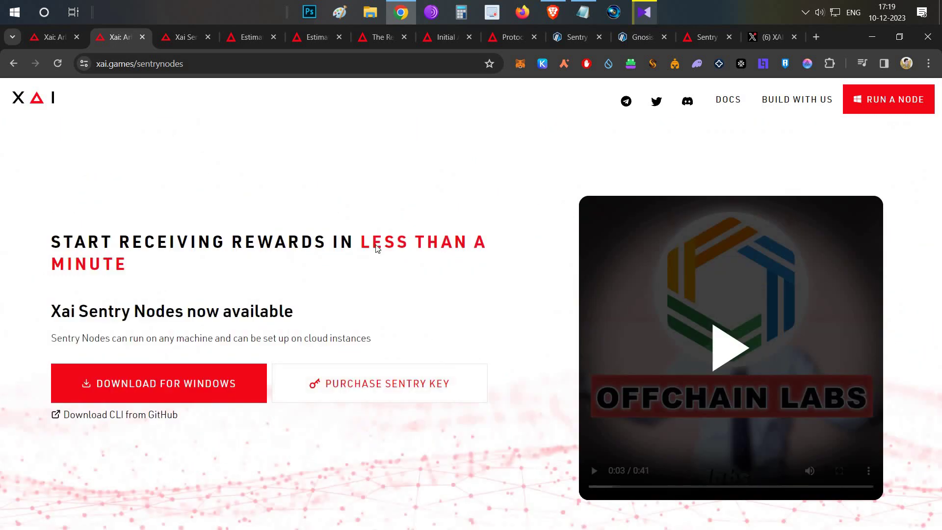
key(ctrl+Tab)
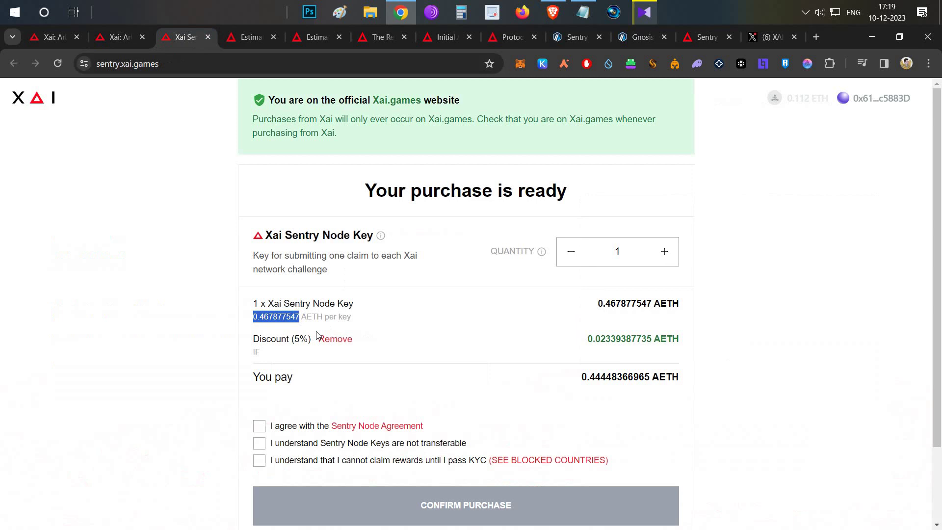
Check the 0.467877547 per-key price, 5% discount and 0.44448366965 You pay amount
click(261, 327)
double_click(263, 339)
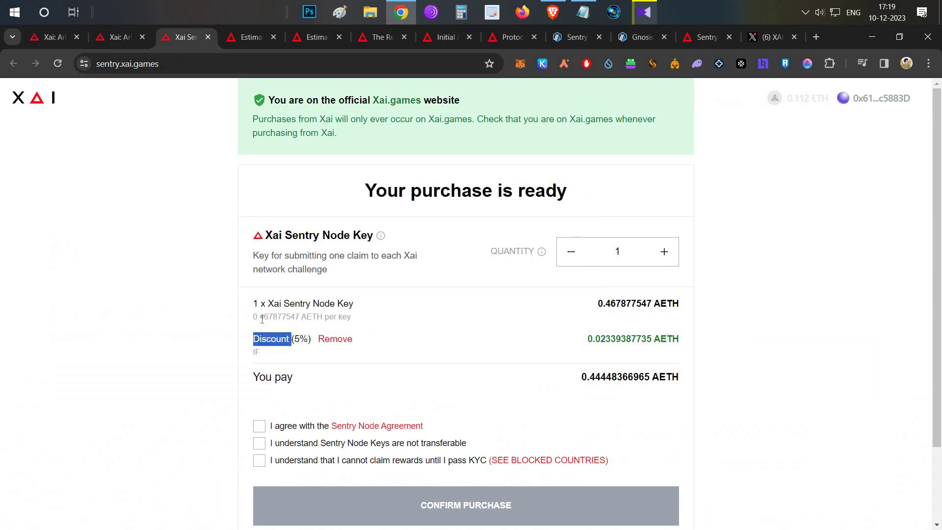
double_click(261, 319)
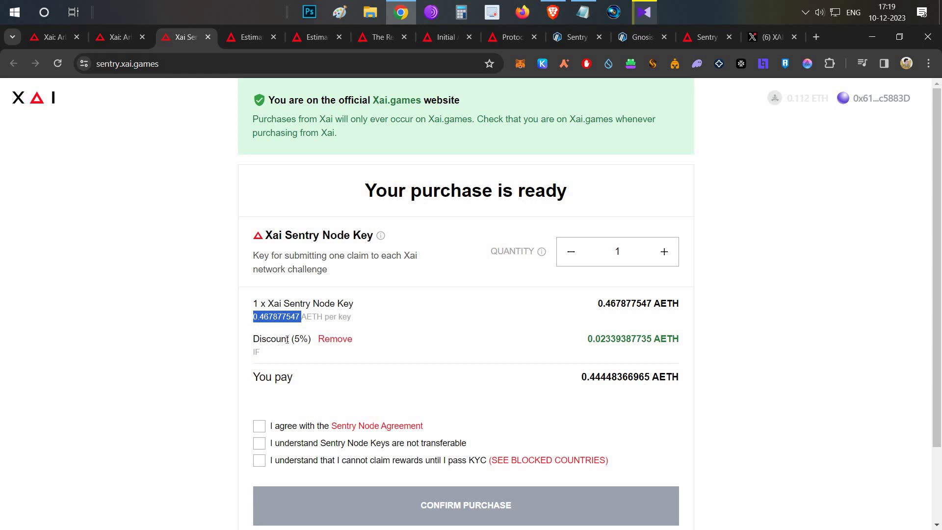
drag(292, 340, 300, 340)
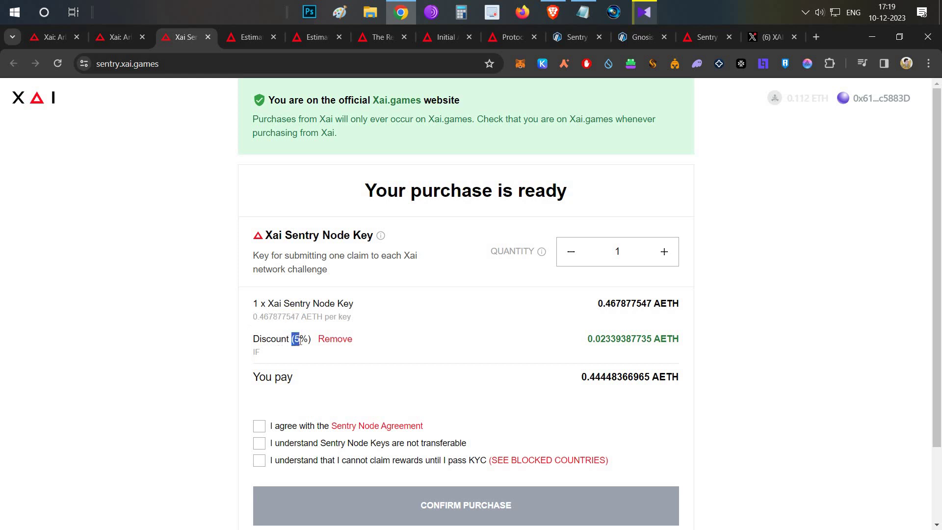
double_click(627, 378)
Compute 2300 × 0.444 in Calculator, then return to the xai.games Sentry Nodes page
click(461, 13)
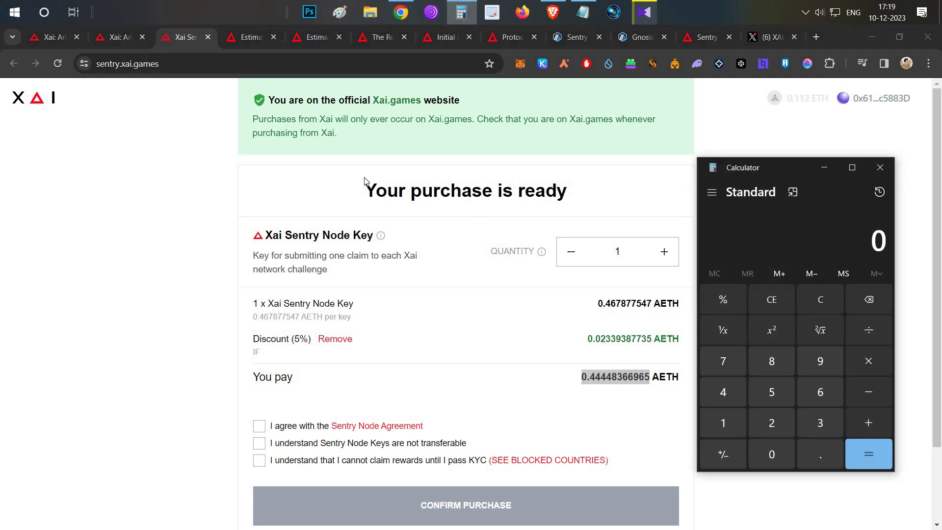
text(2300*0.444)
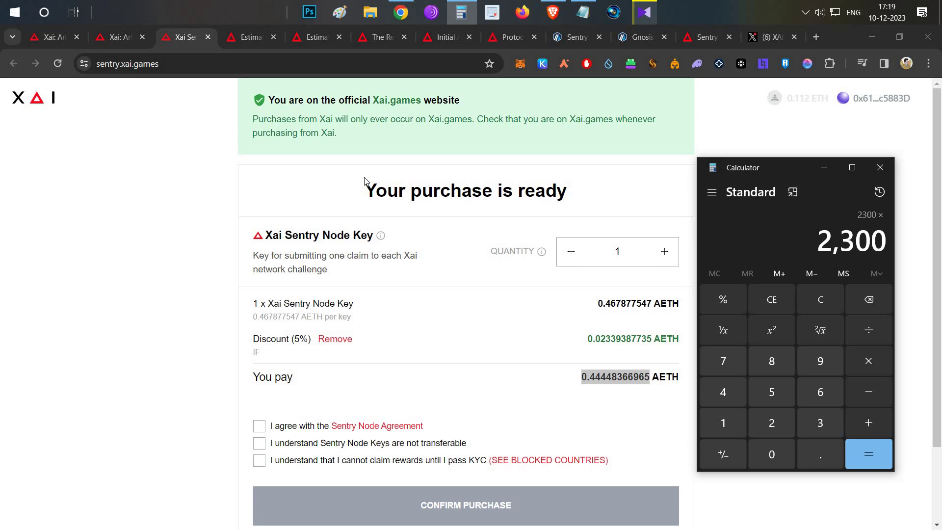
key(Return)
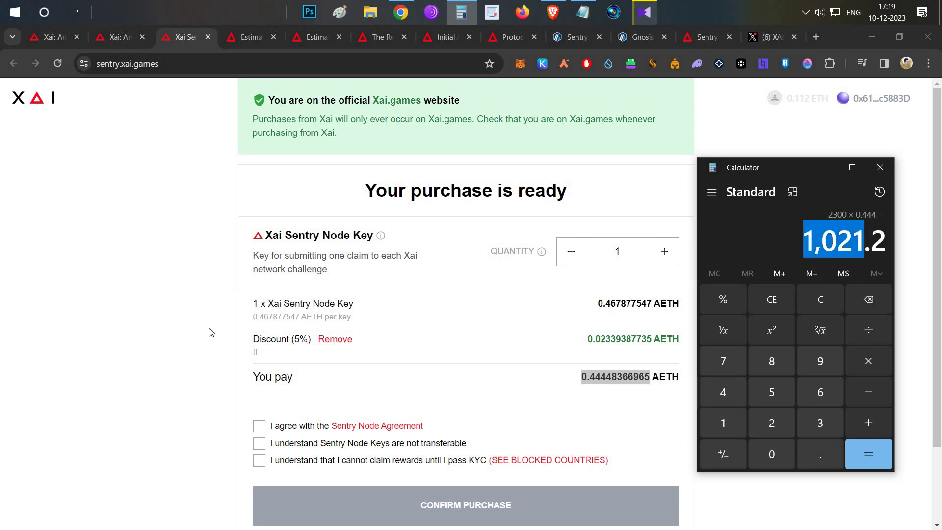
click(127, 347)
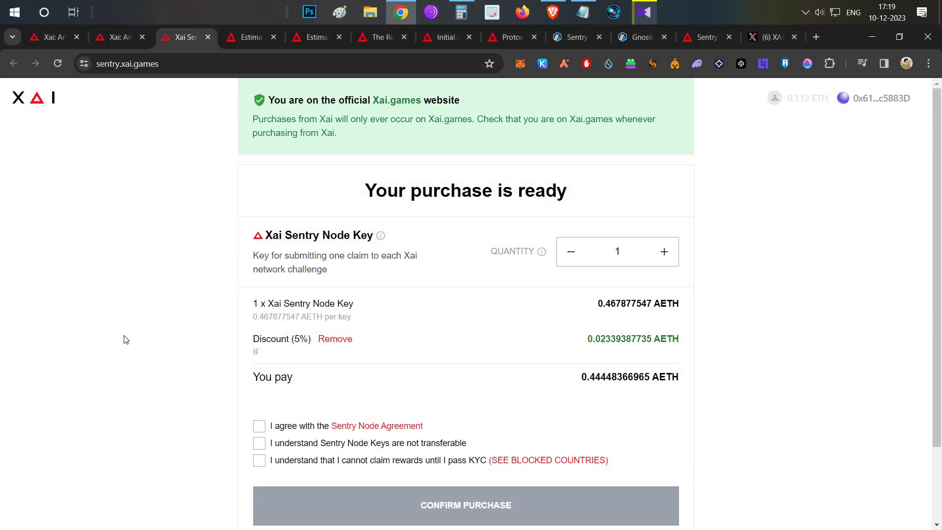
click(112, 38)
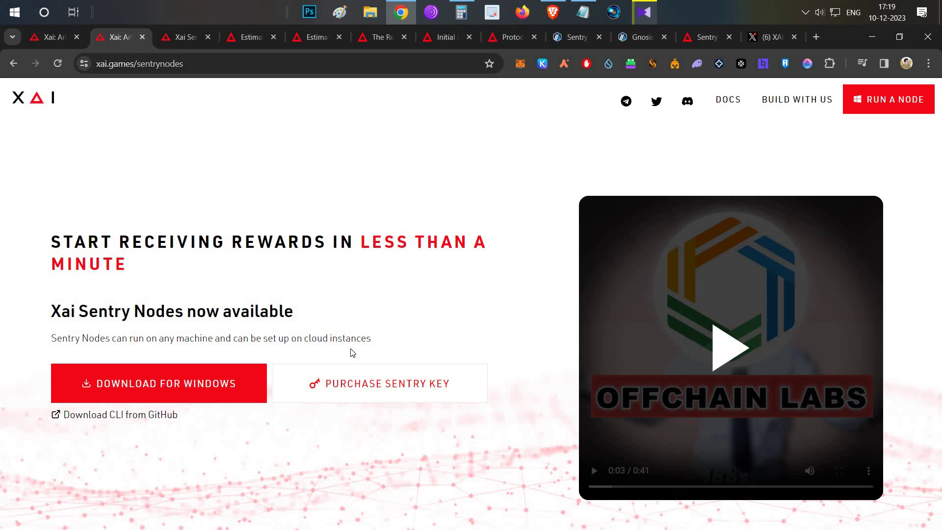
Glance over the Estimated Reward Value docs page
scroll(349, 353, down, 7)
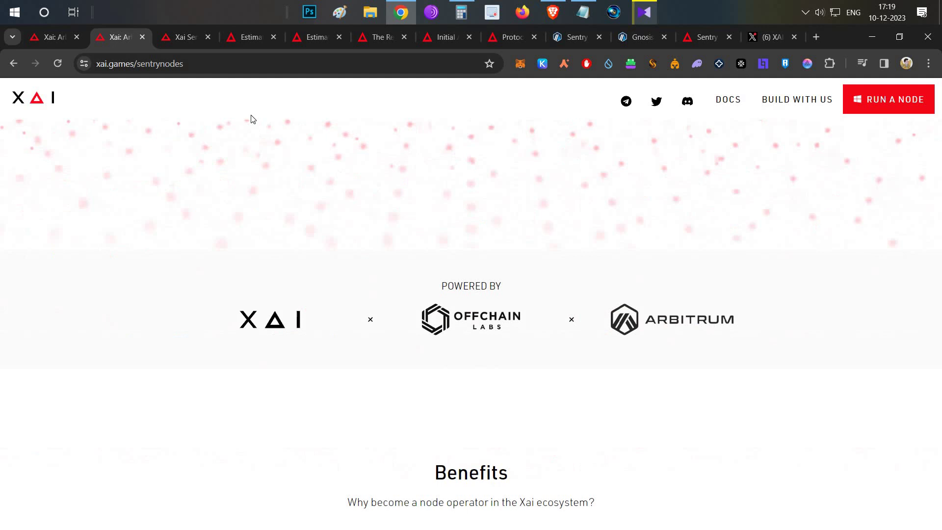
click(245, 43)
scroll(366, 273, up, 5)
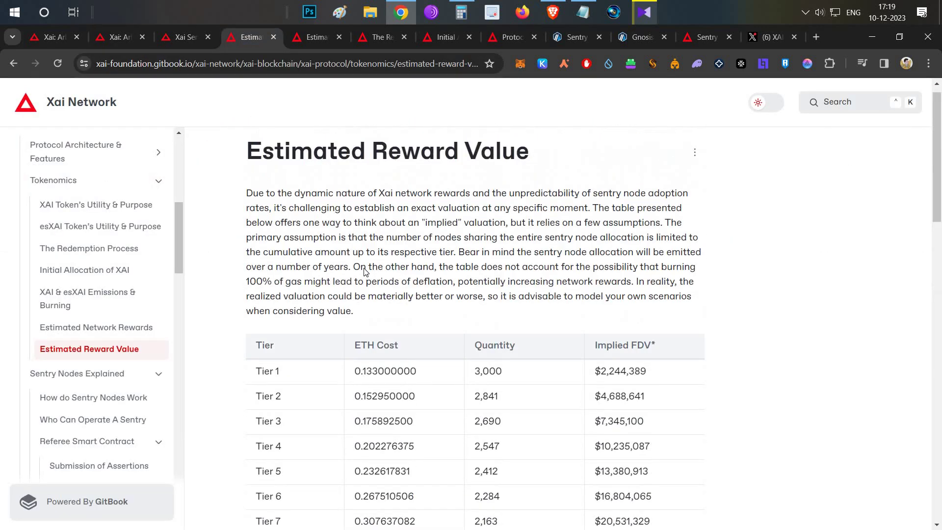
scroll(366, 272, down, 5)
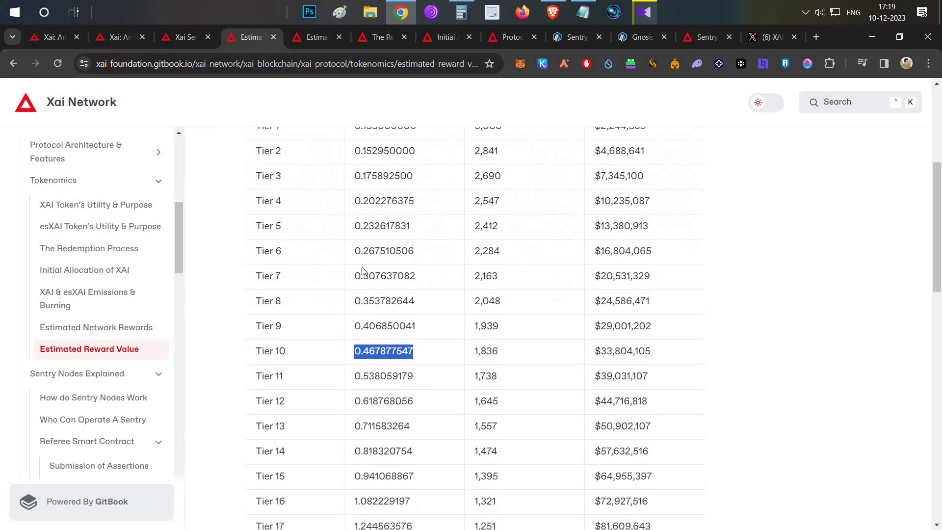
Check the Sentry Node License's 22,238 total supply and the Safe multisig on Arbiscan
click(570, 39)
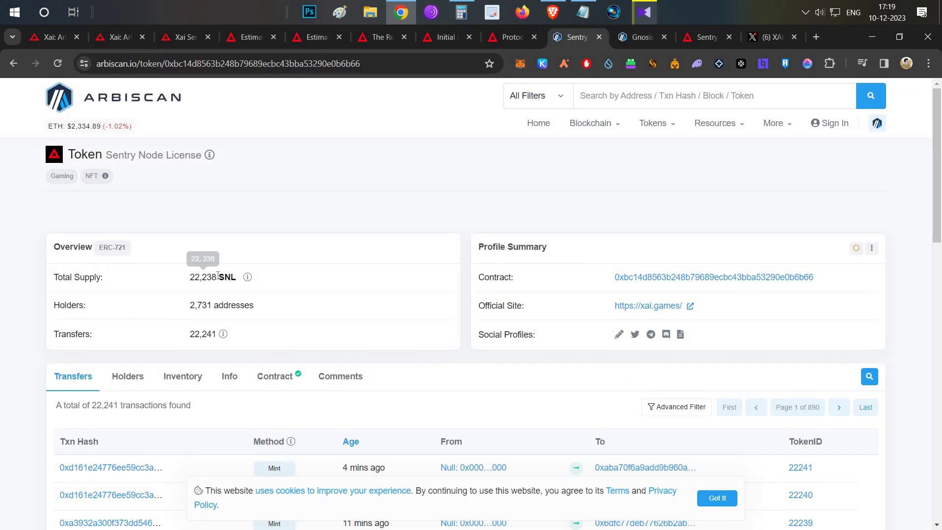
drag(218, 276, 195, 277)
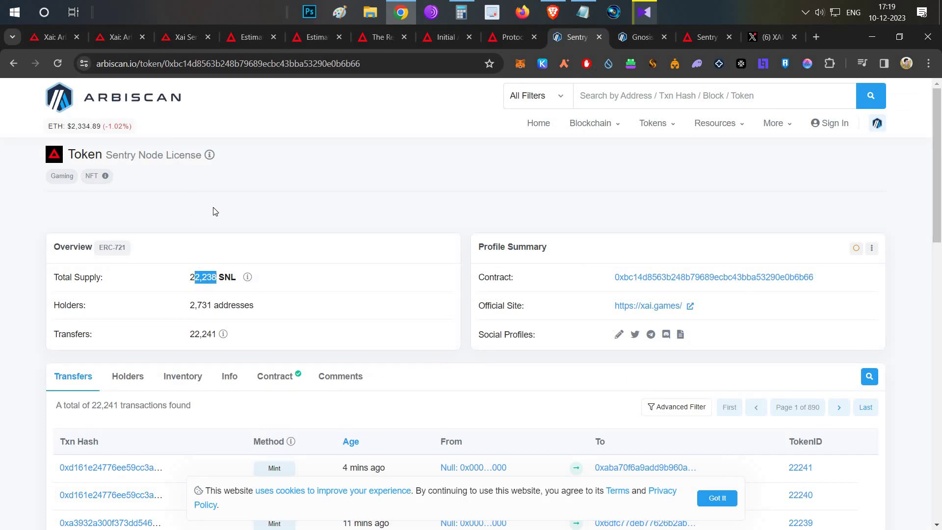
click(636, 38)
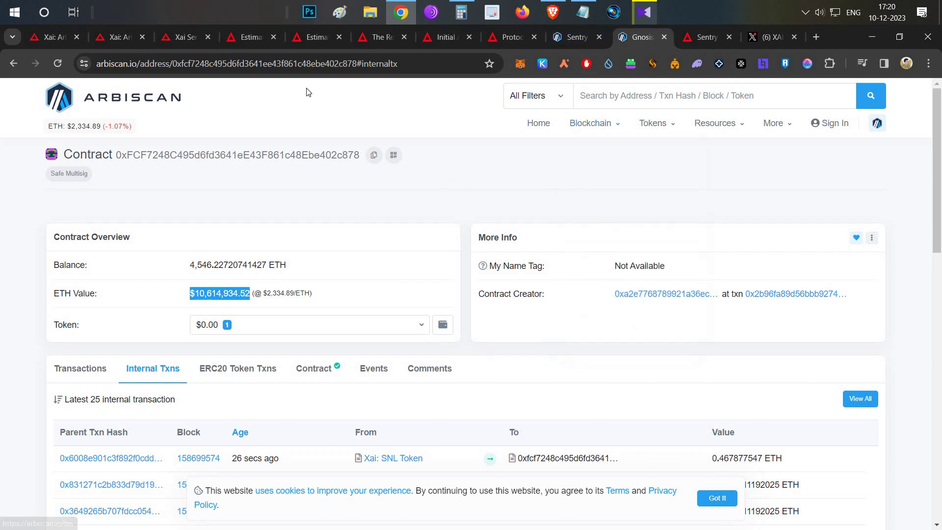
click(254, 42)
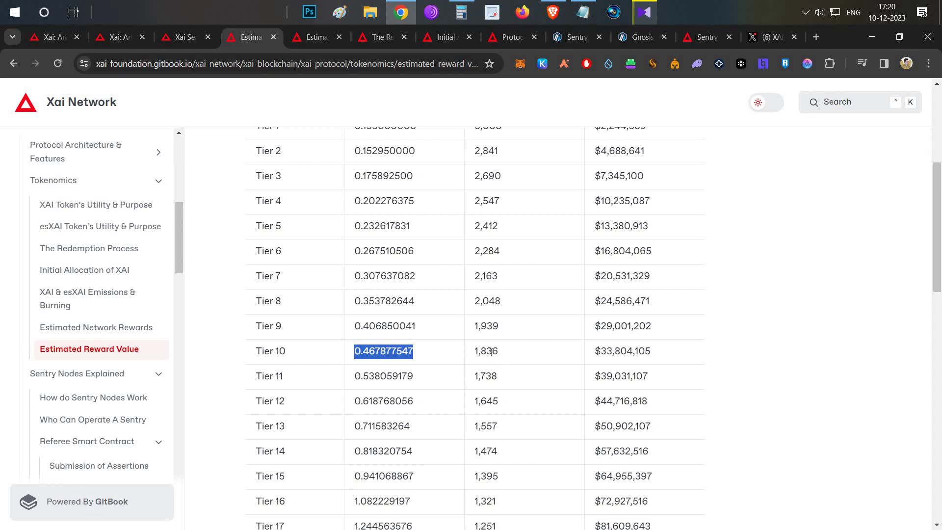
Highlight Tier 10's 1,836 quantity and Tier 11's 0.538059179 price, then the purchase page's per-key price
click(476, 348)
double_click(476, 347)
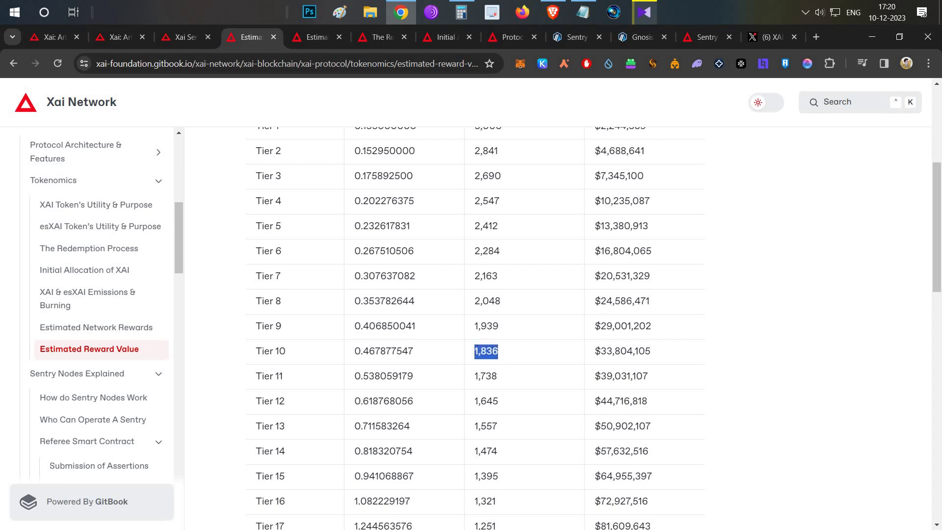
click(431, 352)
double_click(376, 378)
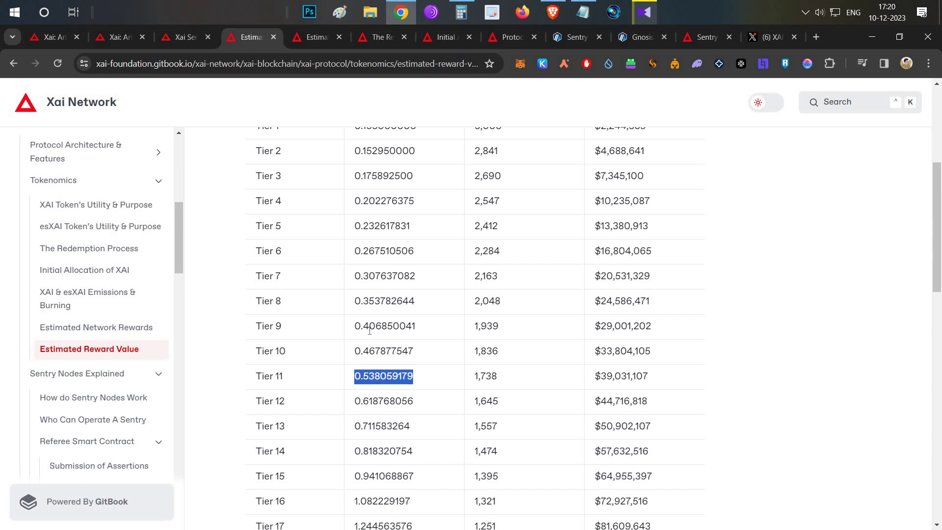
click(194, 43)
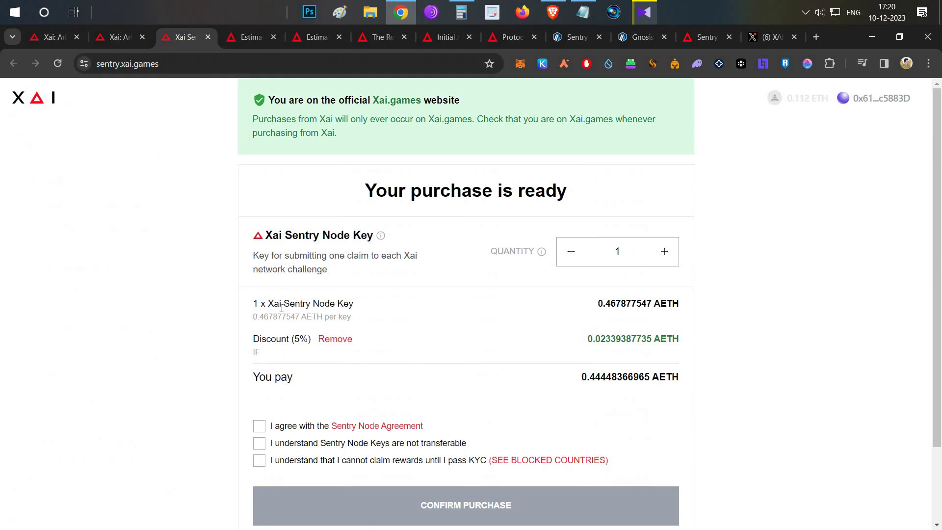
drag(253, 317, 282, 316)
Mark XAI, esXAI, monthly and the 2,500,000,000 supply cap in assumption 1
click(315, 38)
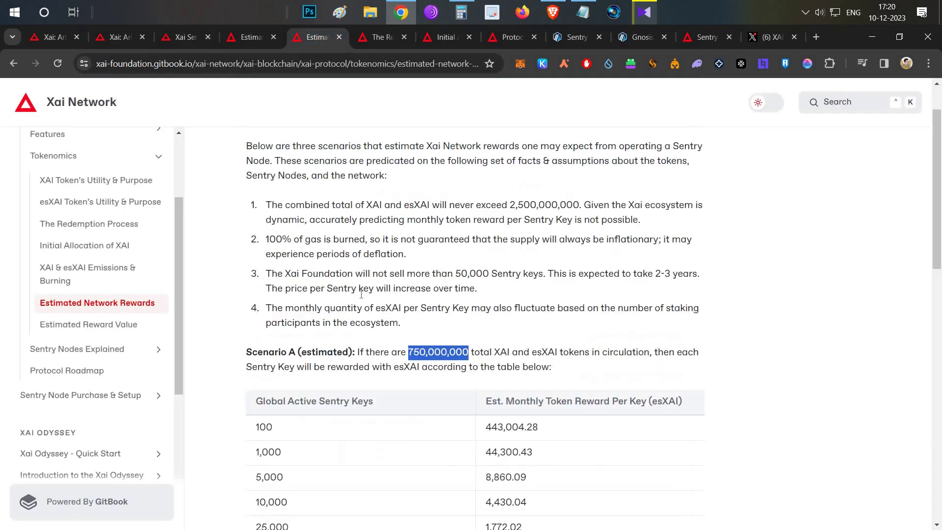
scroll(347, 271, up, 1)
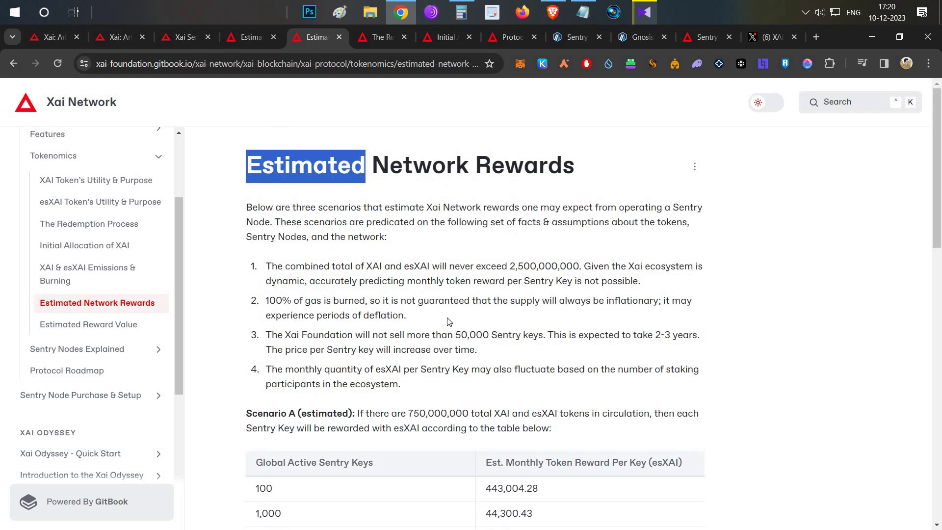
scroll(447, 321, down, 2)
scroll(448, 321, up, 2)
drag(366, 266, 432, 267)
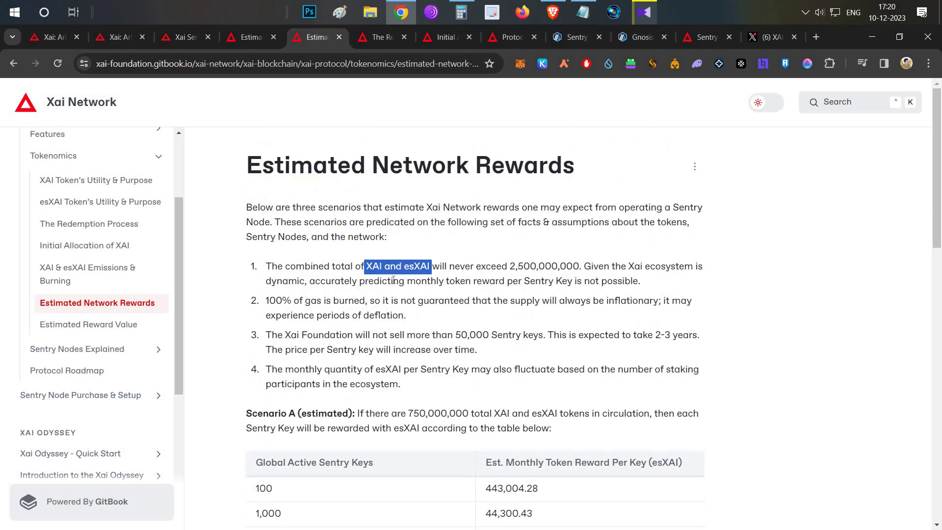
double_click(417, 266)
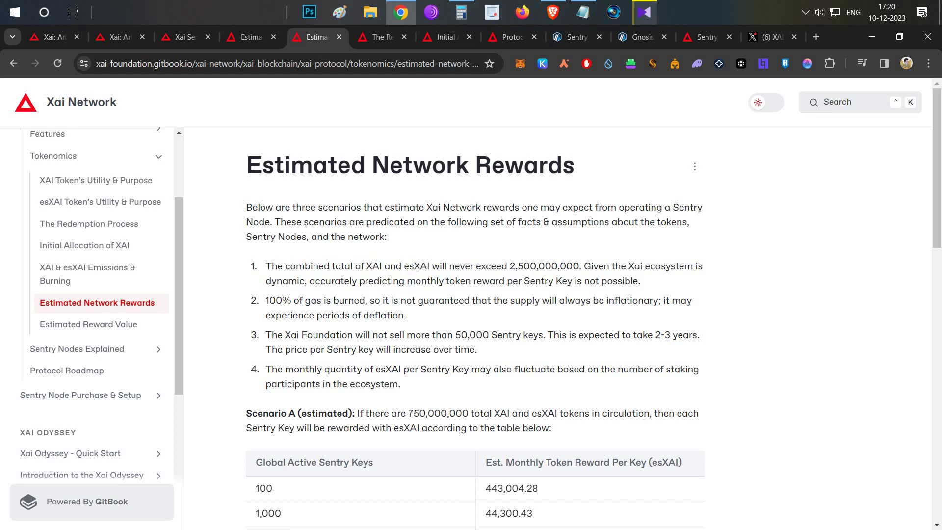
double_click(421, 280)
double_click(417, 266)
double_click(375, 268)
drag(507, 266, 581, 266)
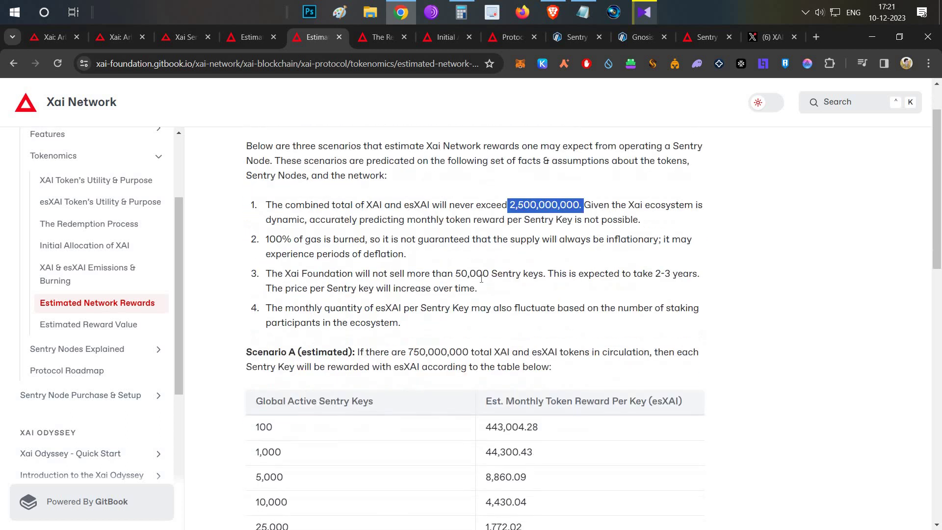
Highlight the 750,000,000 tokens figure in Scenario A
scroll(478, 255, down, 6)
scroll(392, 228, up, 2)
drag(345, 224, 278, 228)
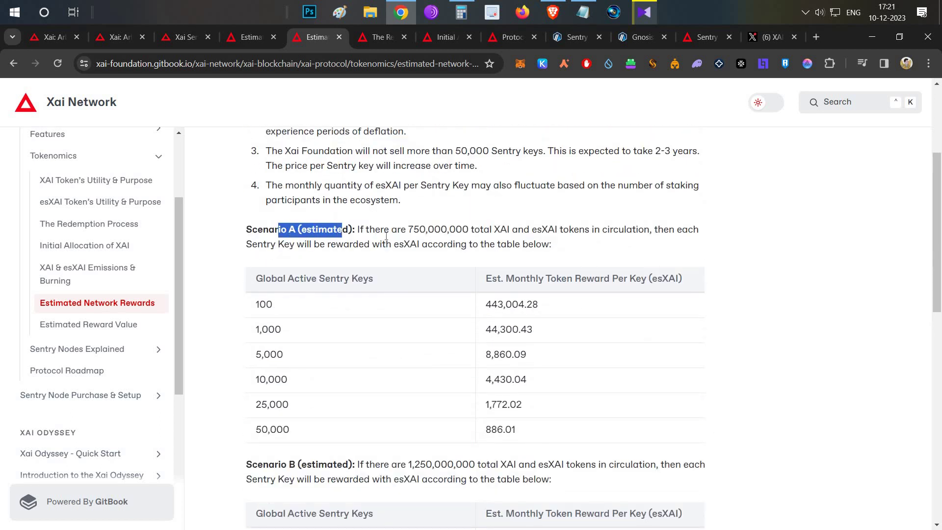
click(278, 229)
scroll(428, 390, up, 1)
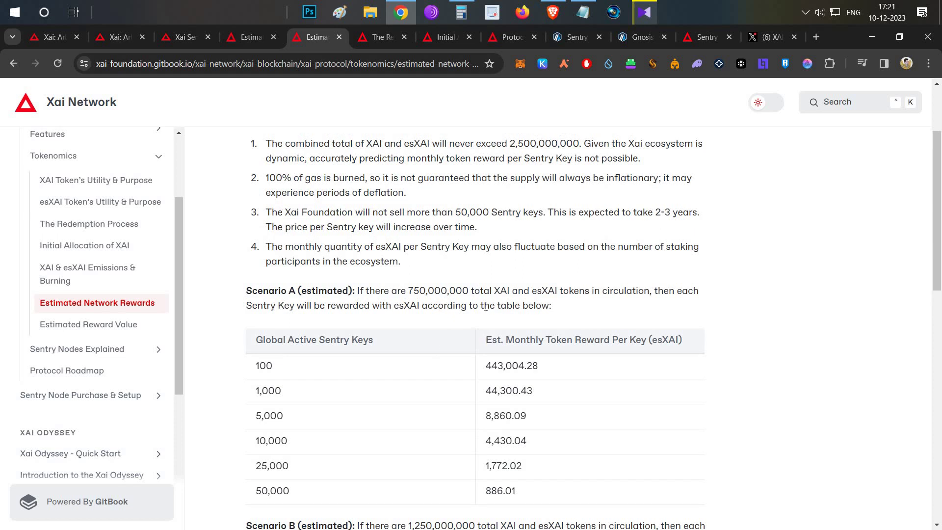
double_click(428, 290)
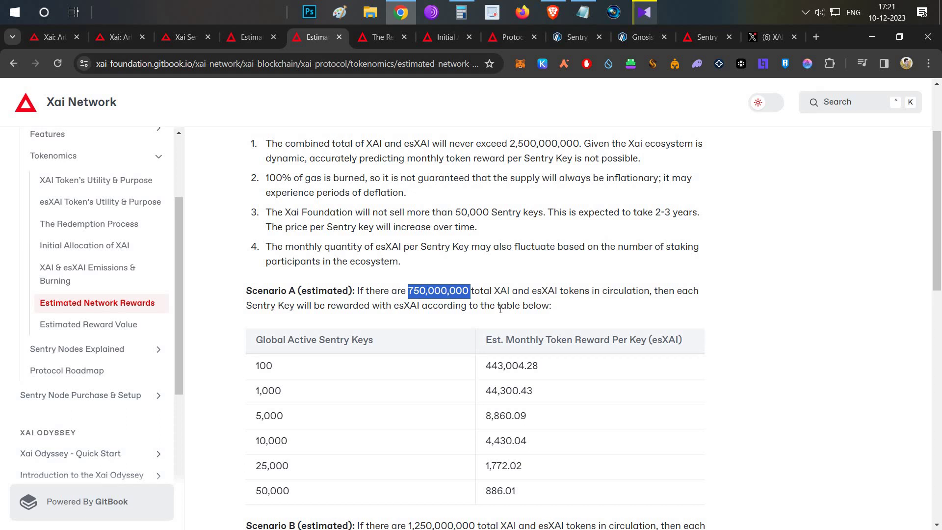
Mark Scenario A's 'XAI and esXAI in circulation' phrase and scroll to its table
drag(499, 290, 556, 290)
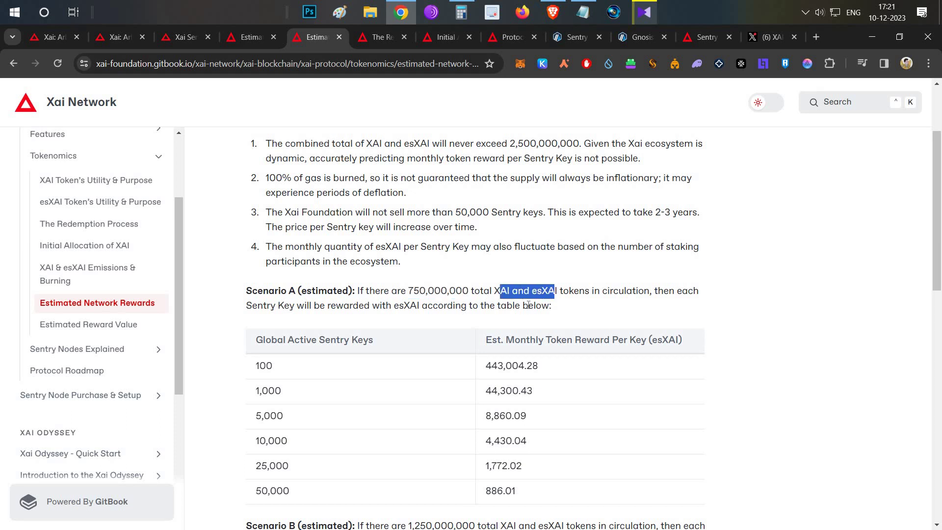
click(354, 288)
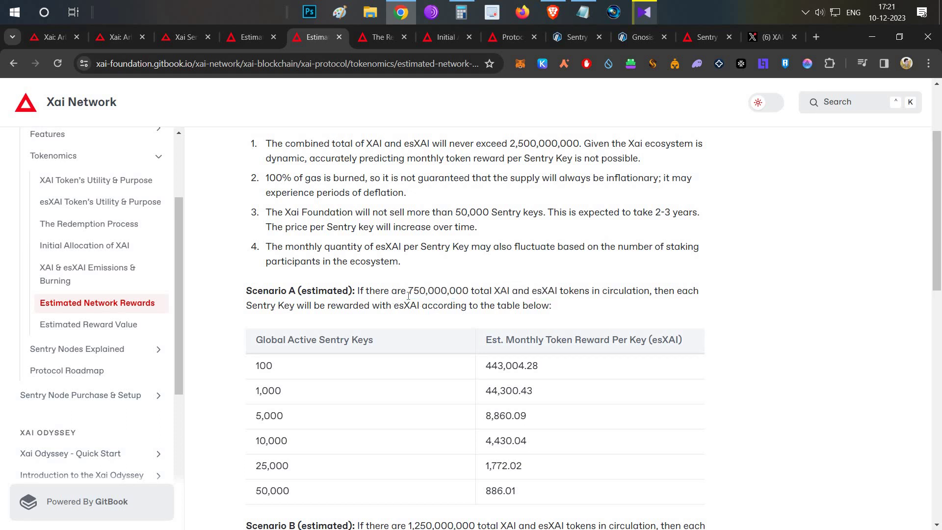
drag(406, 291, 655, 291)
double_click(620, 291)
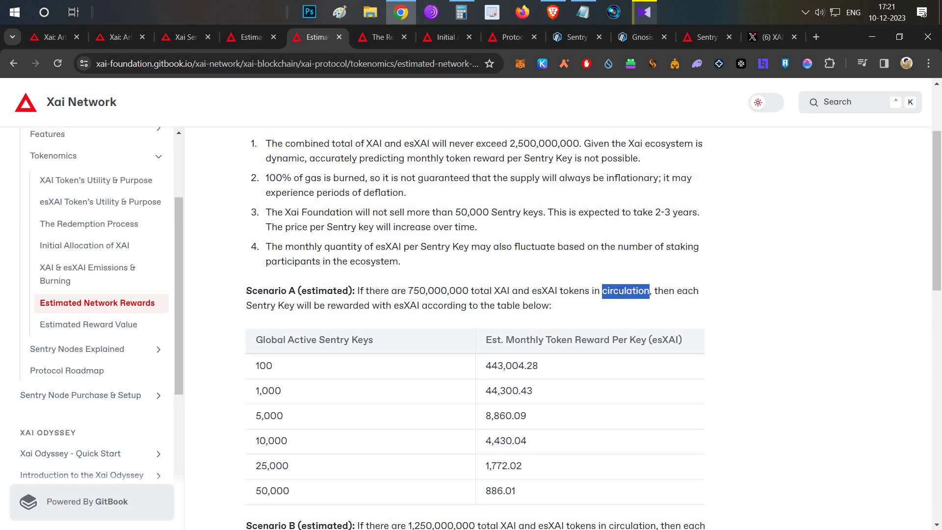
scroll(485, 366, down, 1)
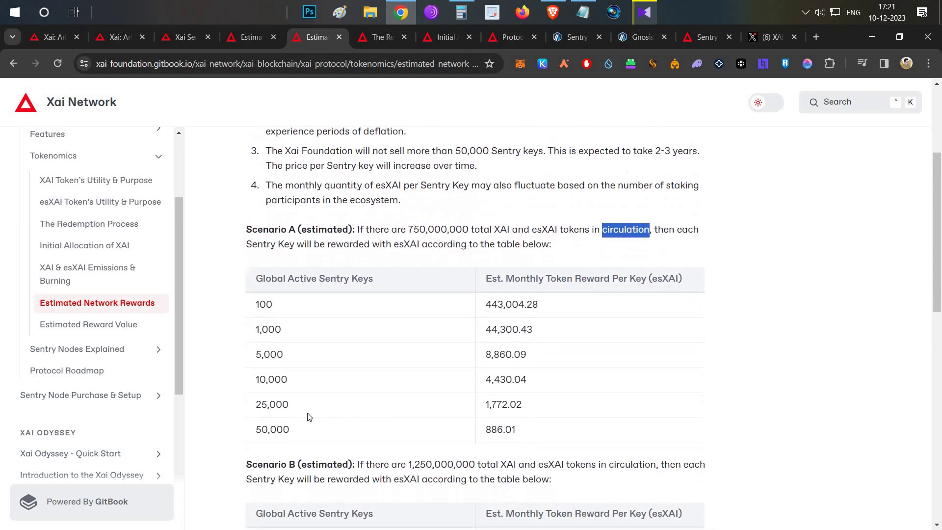
drag(291, 405, 243, 412)
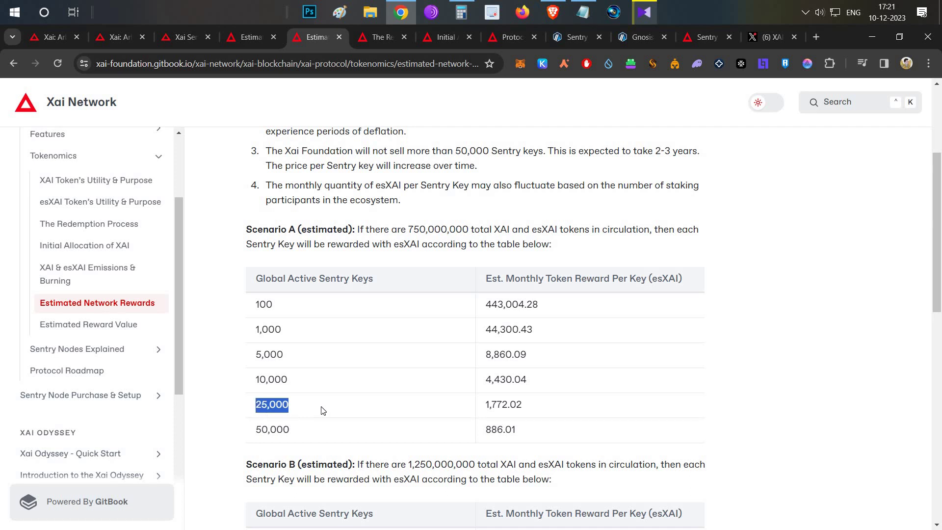
ctrl+click(260, 37)
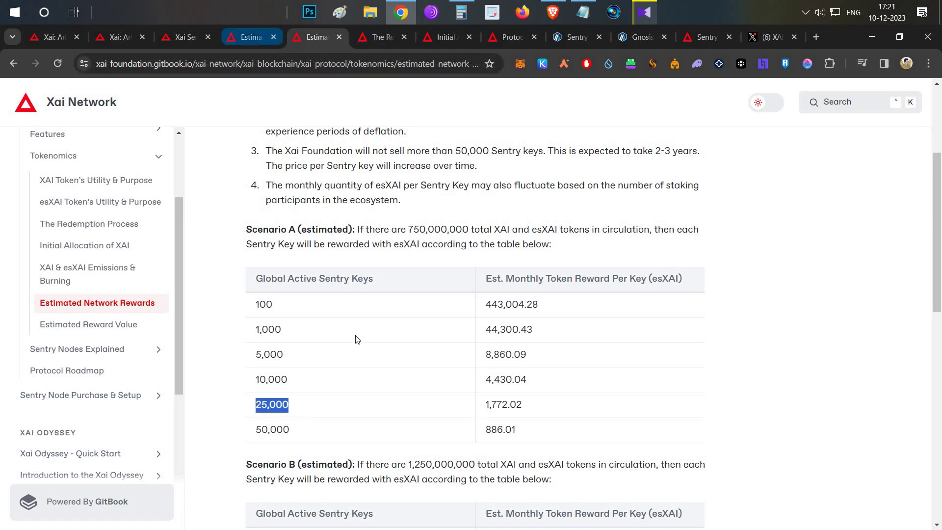
Highlight the Tier 19 price 1.645935329, then flip through the docs tabs
key(ctrl+shift+Tab)
scroll(401, 377, down, 1)
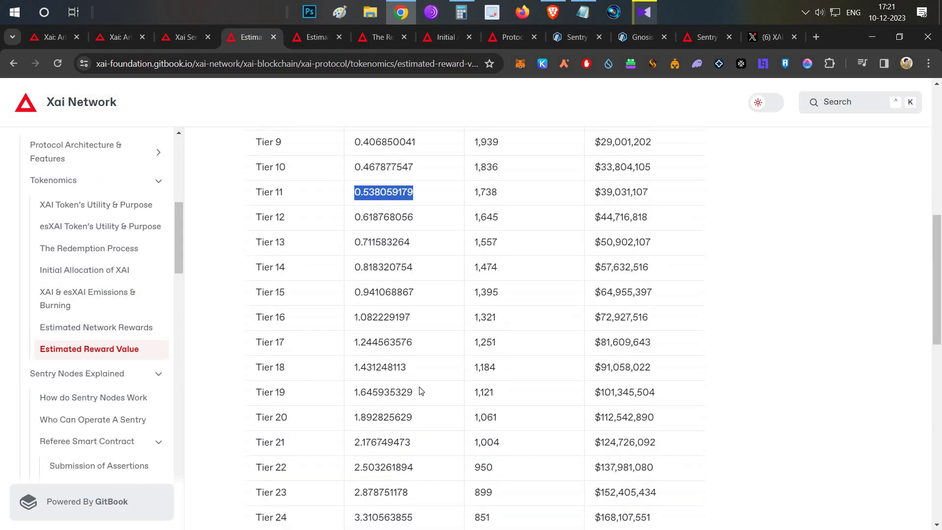
double_click(382, 392)
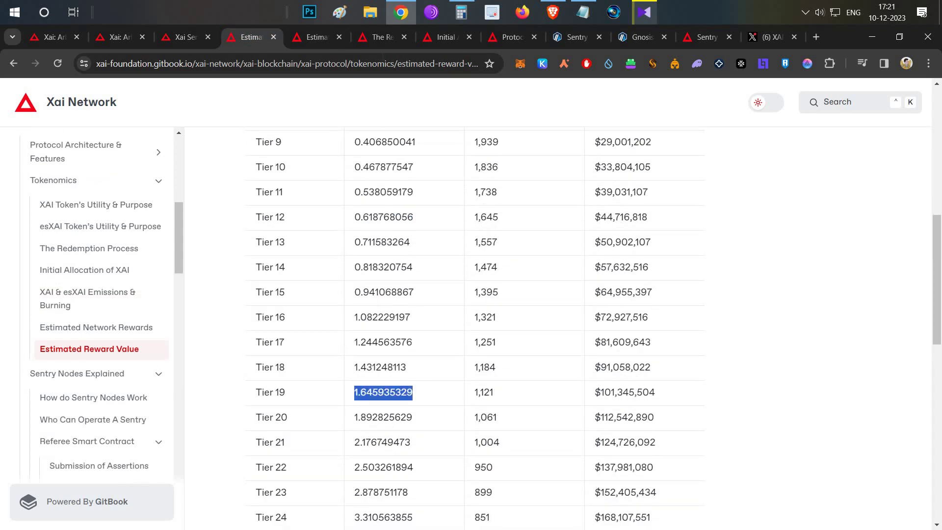
click(379, 37)
click(436, 37)
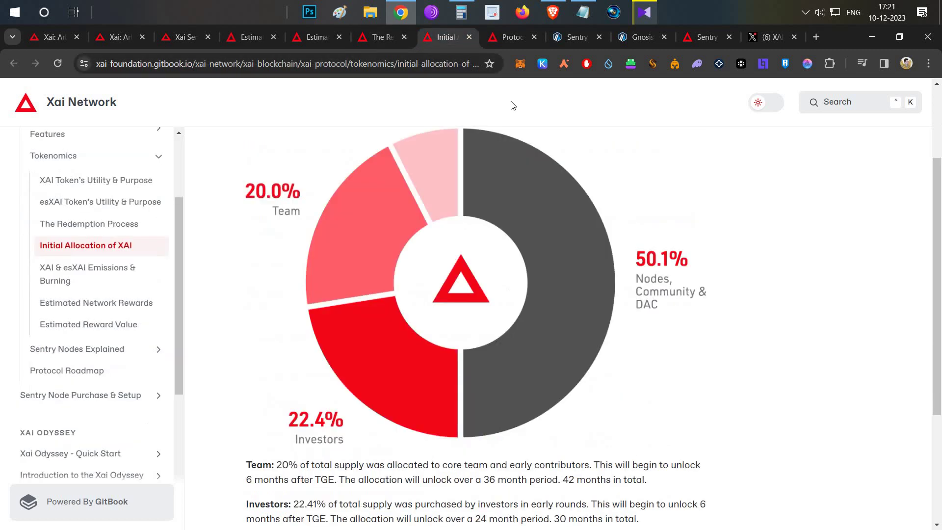
key(ctrl+Tab)
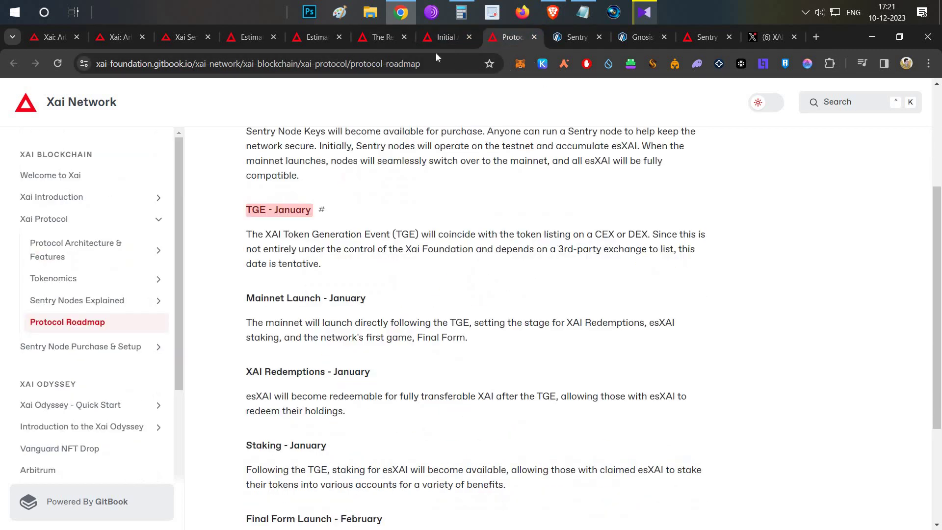
click(377, 33)
click(320, 37)
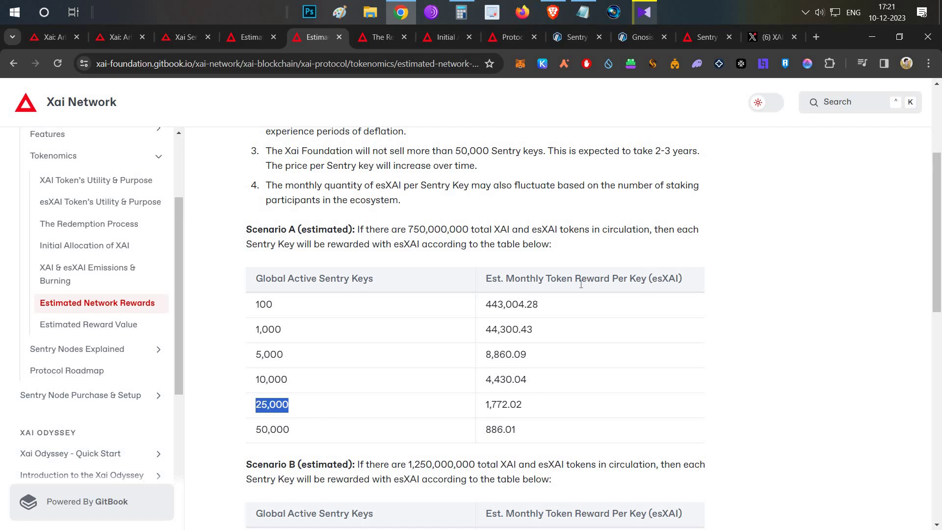
Highlight the Monthly esXAI heading, 1,772.02 reward for 25,000 keys and 750,000,000 total
drag(652, 278, 683, 278)
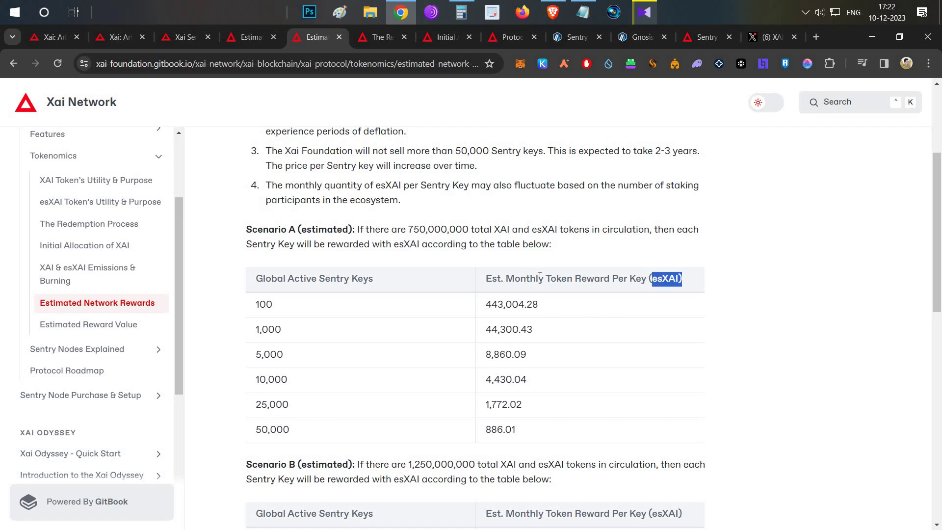
double_click(503, 408)
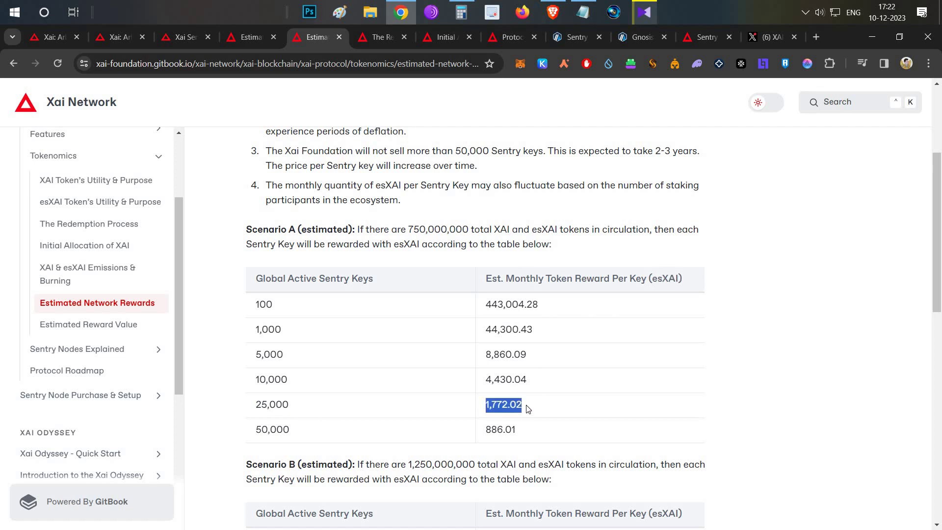
double_click(525, 280)
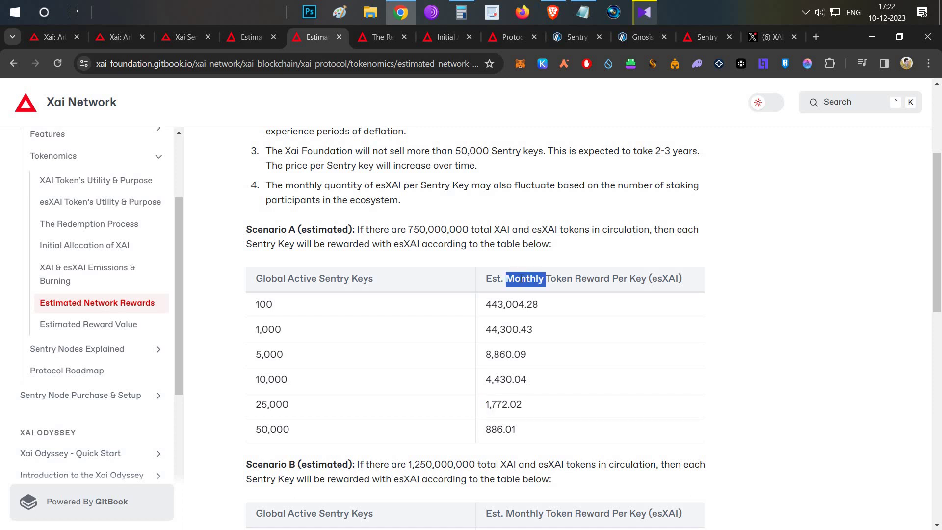
double_click(494, 400)
drag(407, 229, 477, 230)
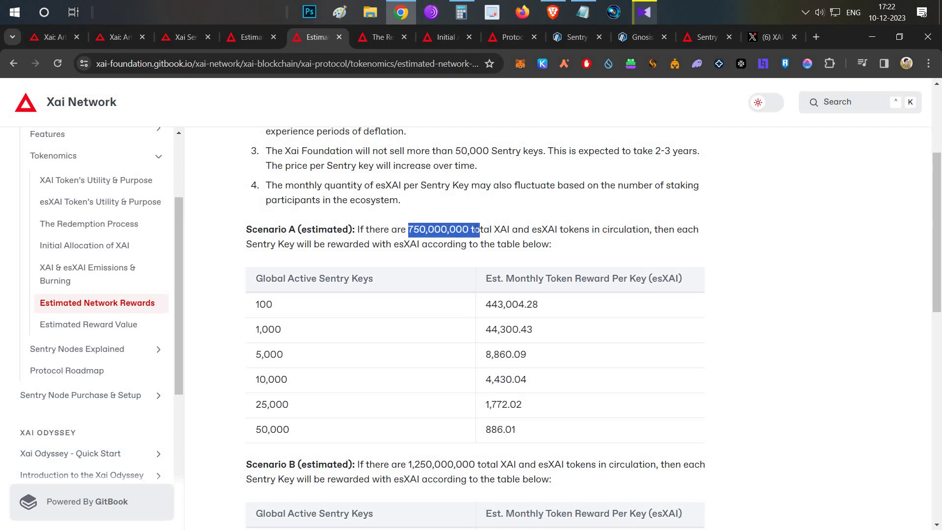
click(440, 43)
click(374, 40)
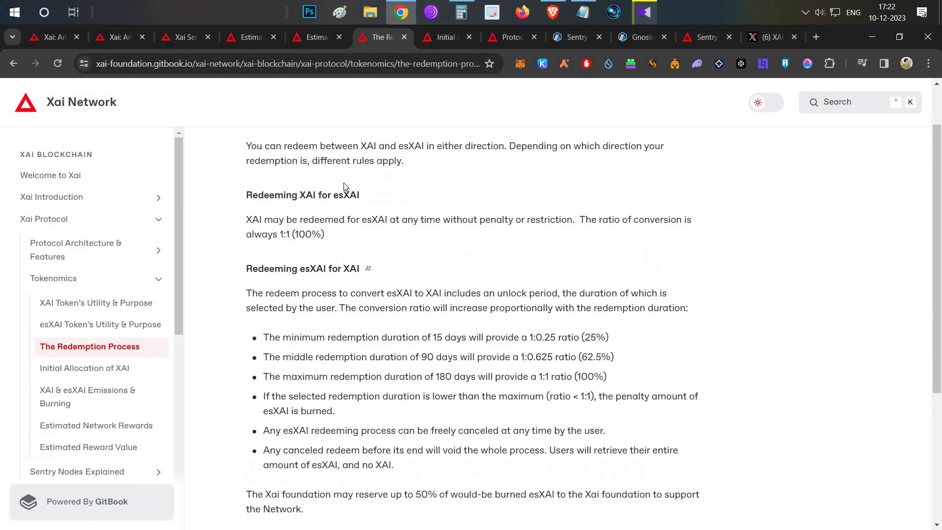
click(508, 41)
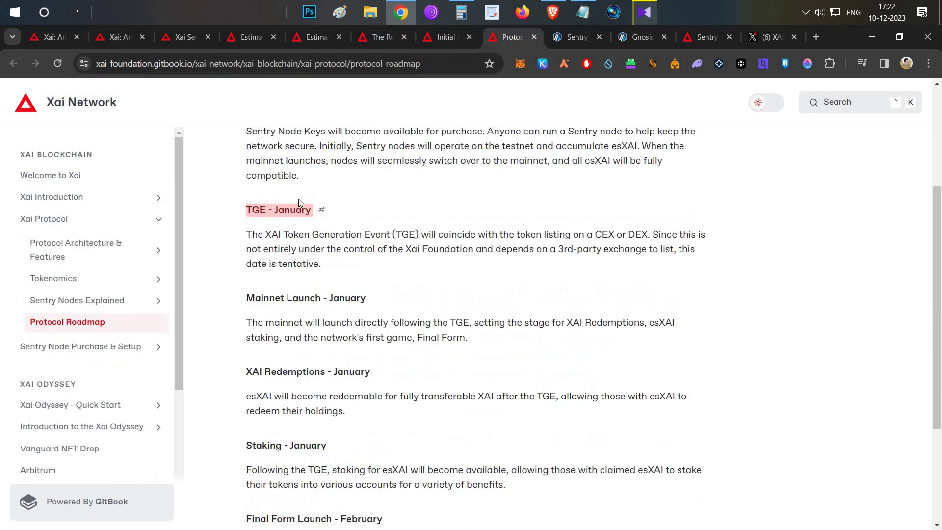
click(441, 38)
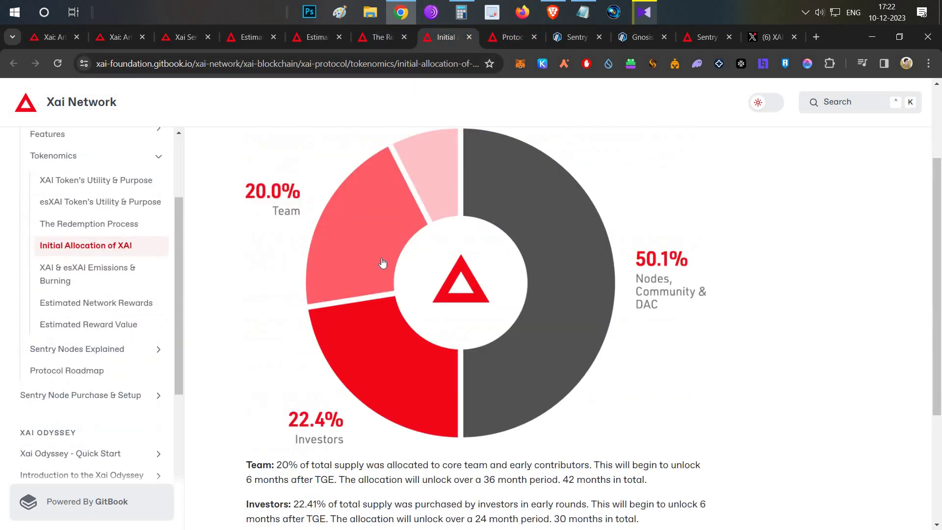
scroll(382, 255, up, 2)
scroll(426, 225, down, 4)
scroll(304, 363, up, 1)
scroll(369, 169, down, 1)
scroll(275, 233, down, 3)
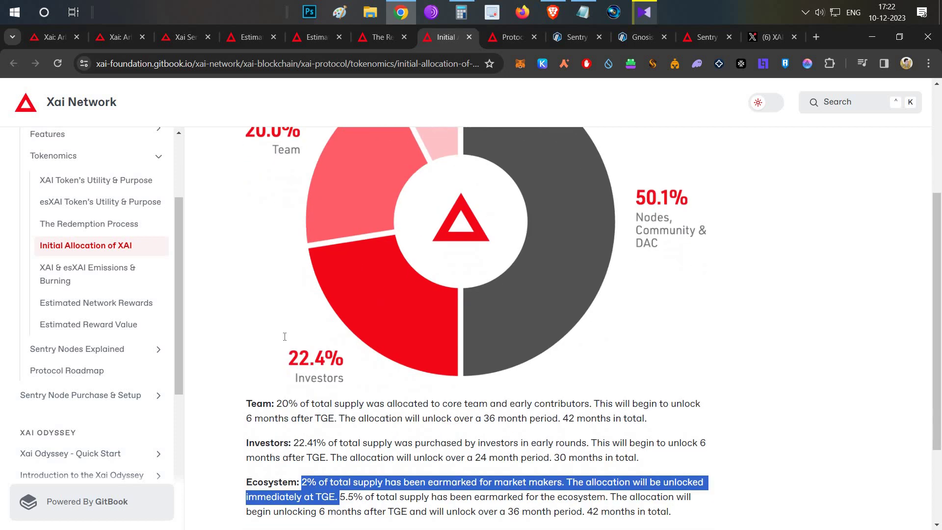
drag(249, 295, 278, 296)
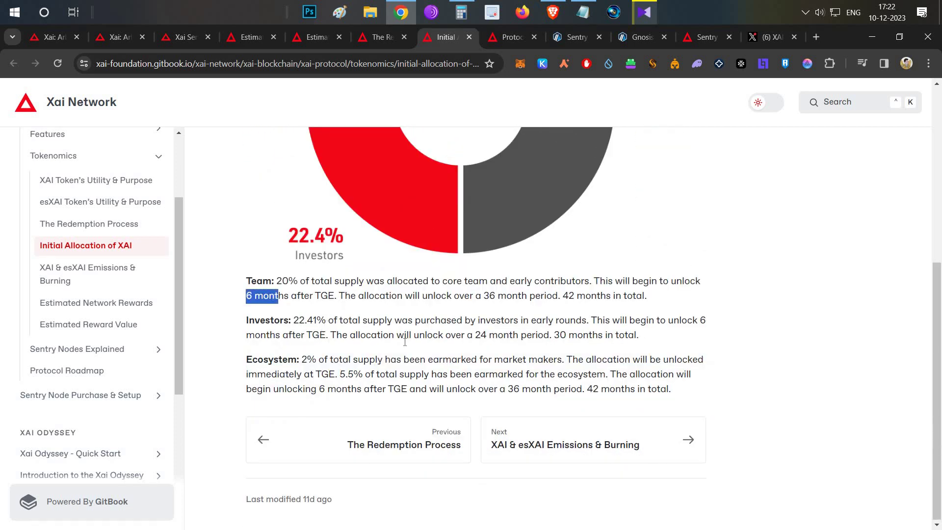
drag(327, 320, 362, 335)
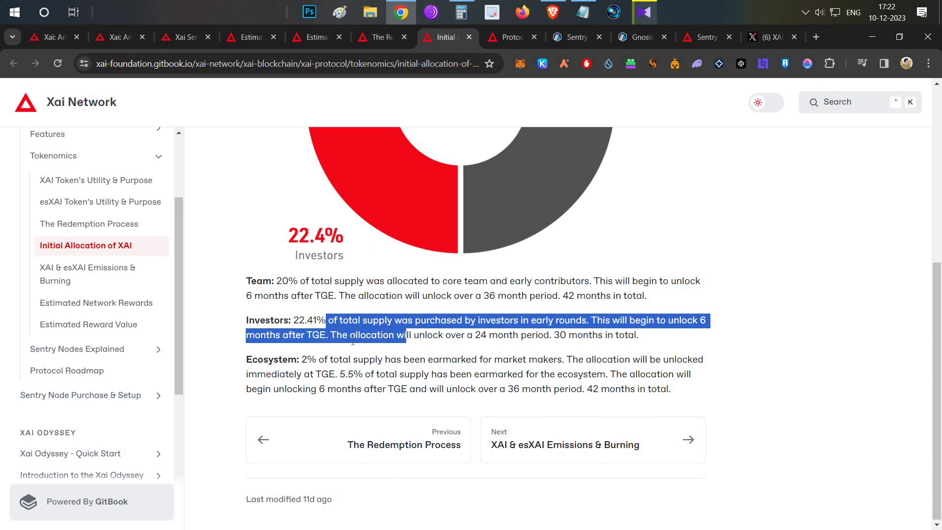
scroll(346, 326, up, 5)
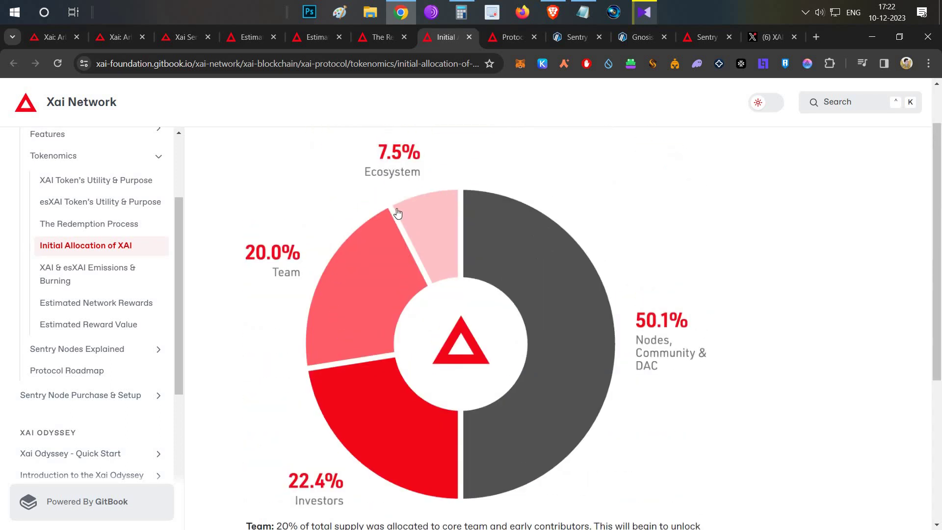
scroll(397, 216, down, 5)
double_click(306, 361)
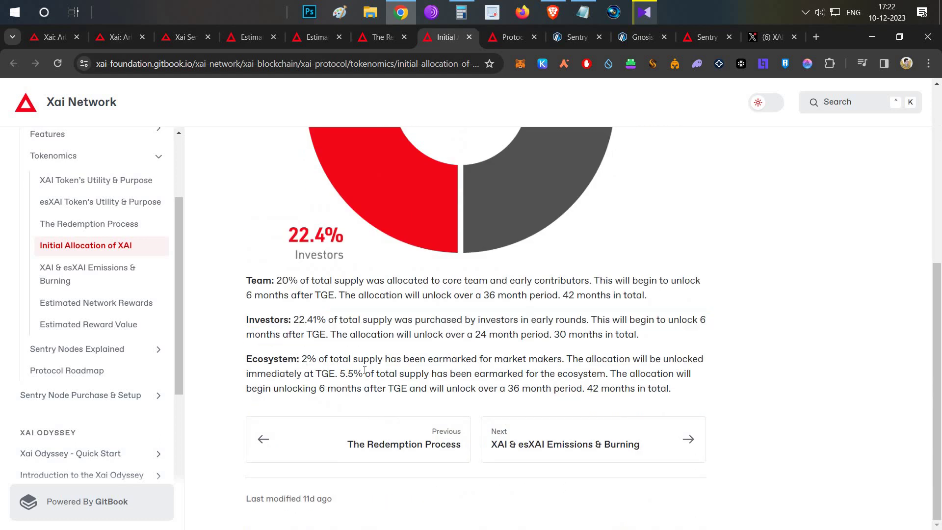
click(408, 113)
Compute 2500 × 0.02 = 50 in Calculator, then mark text in the Ecosystem paragraph
click(461, 7)
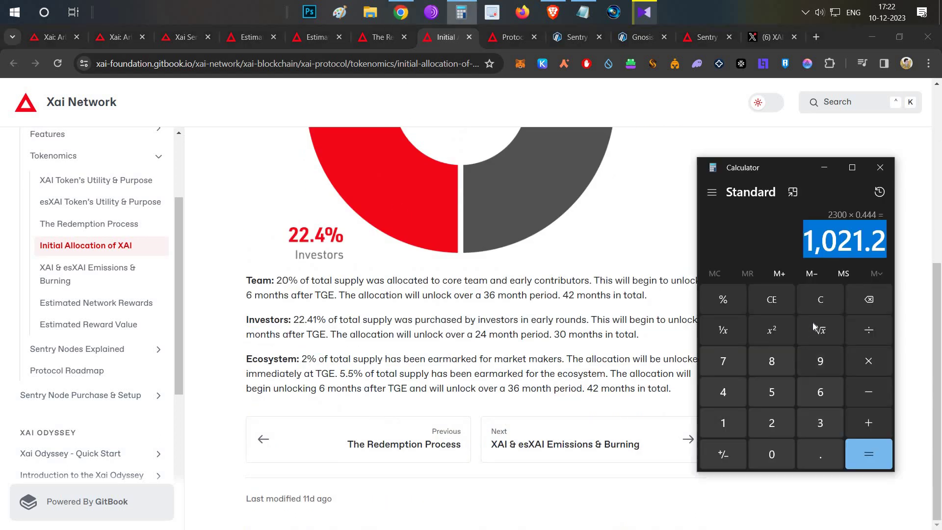
click(826, 302)
text(500)
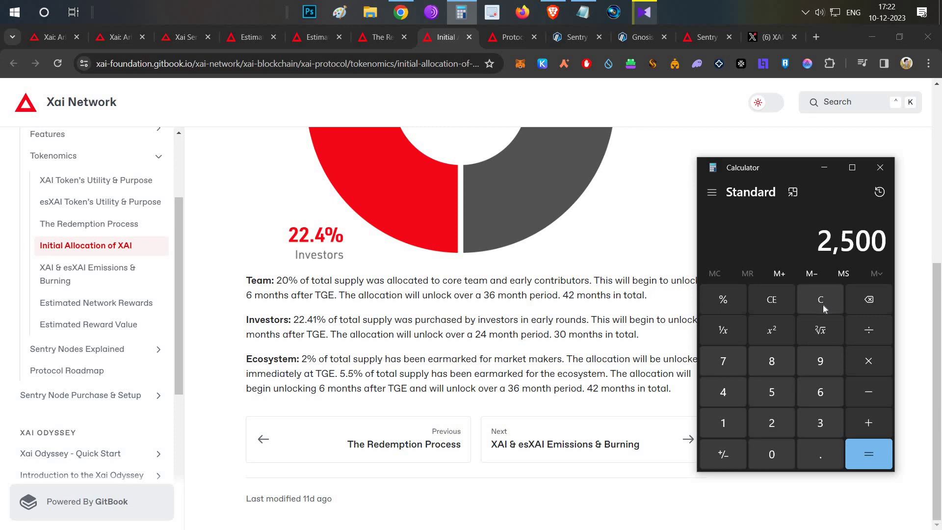
text(*.)
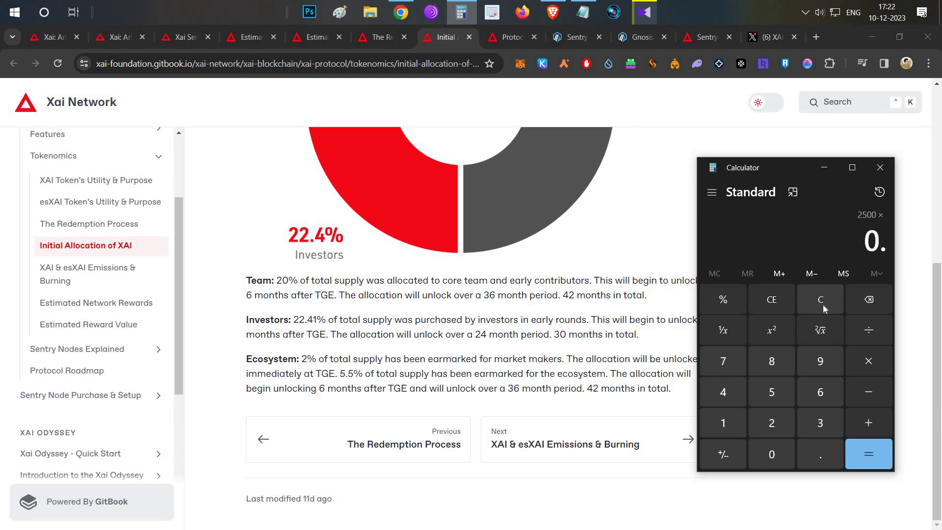
text(02)
key(Return)
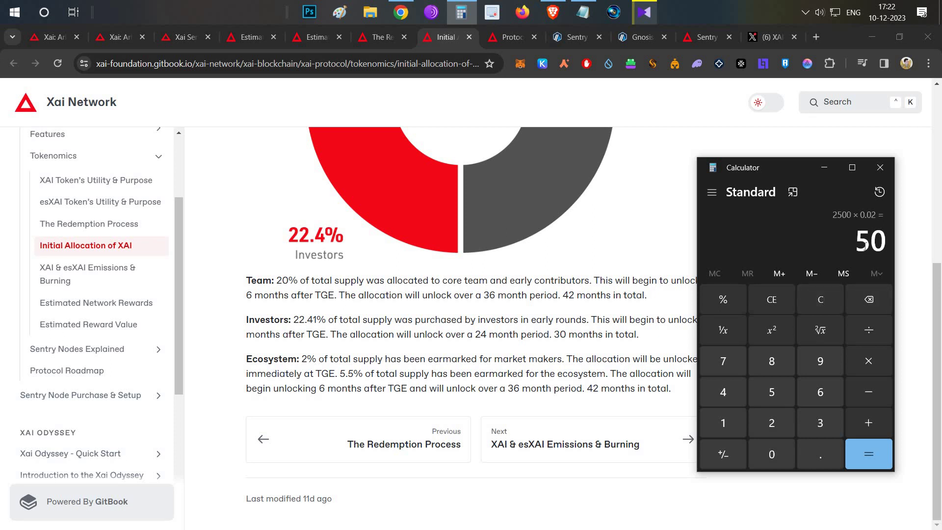
double_click(866, 247)
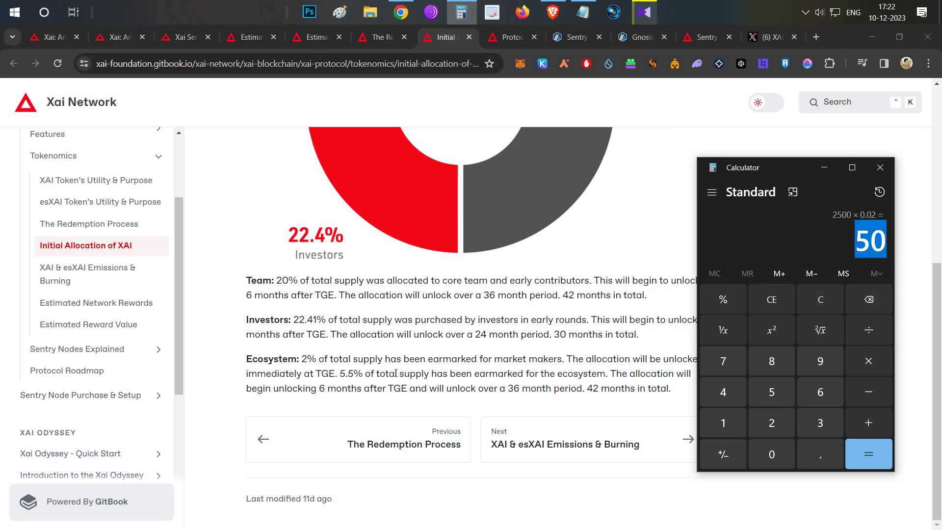
drag(394, 374, 520, 359)
click(475, 371)
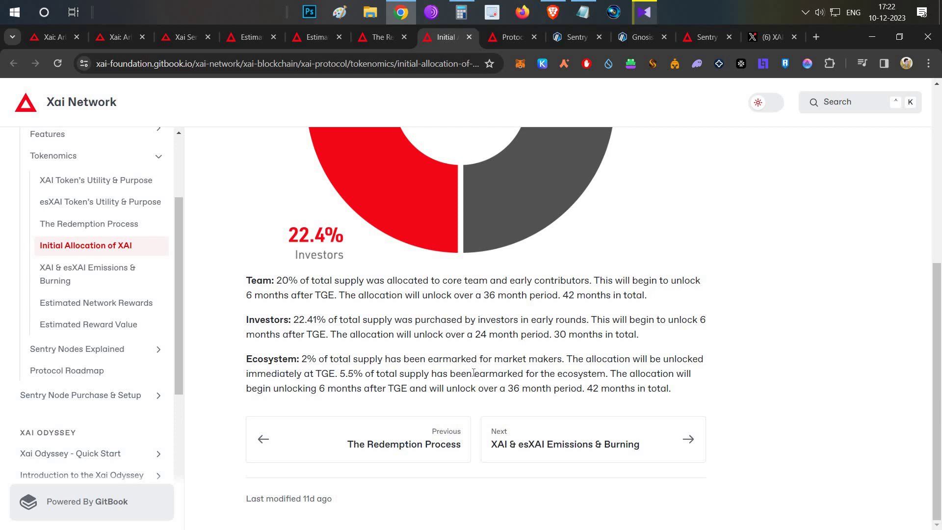
Mark the 2% Ecosystem share and recheck the 1,772.02 reward for 25,000 keys
double_click(311, 360)
scroll(405, 390, up, 3)
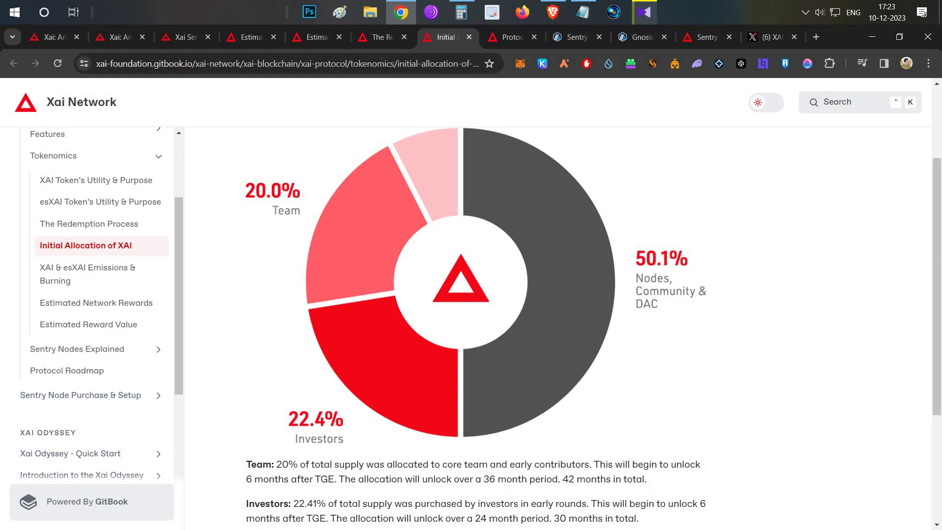
key(ctrl+shift+Tab)
key(ctrl+shift+Tab)
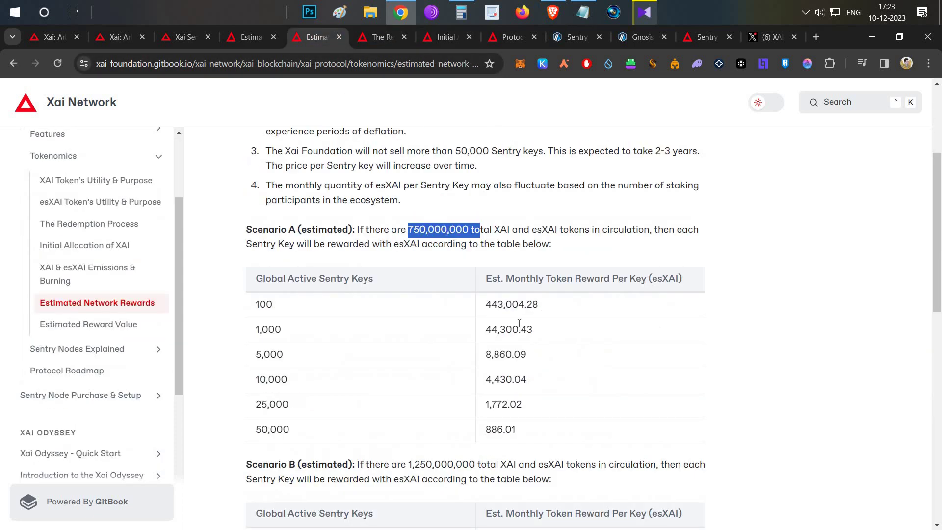
drag(474, 404, 555, 402)
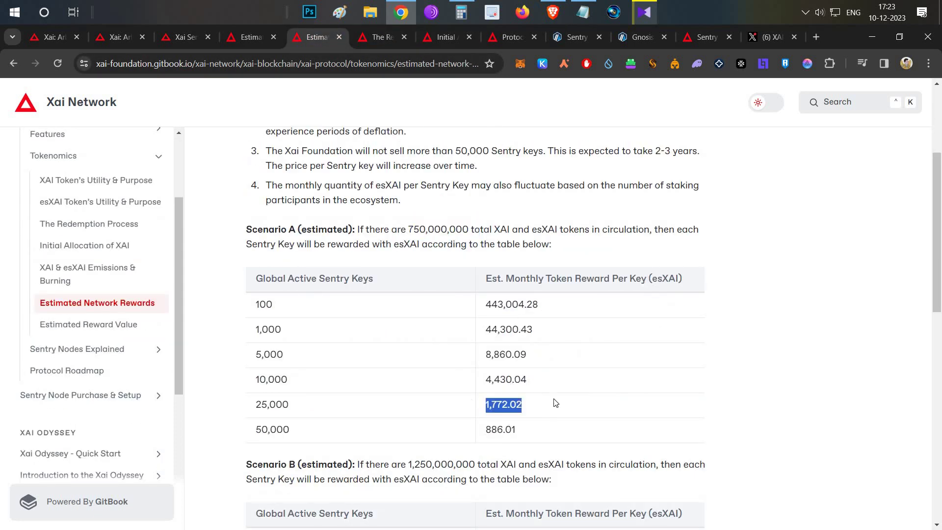
click(551, 394)
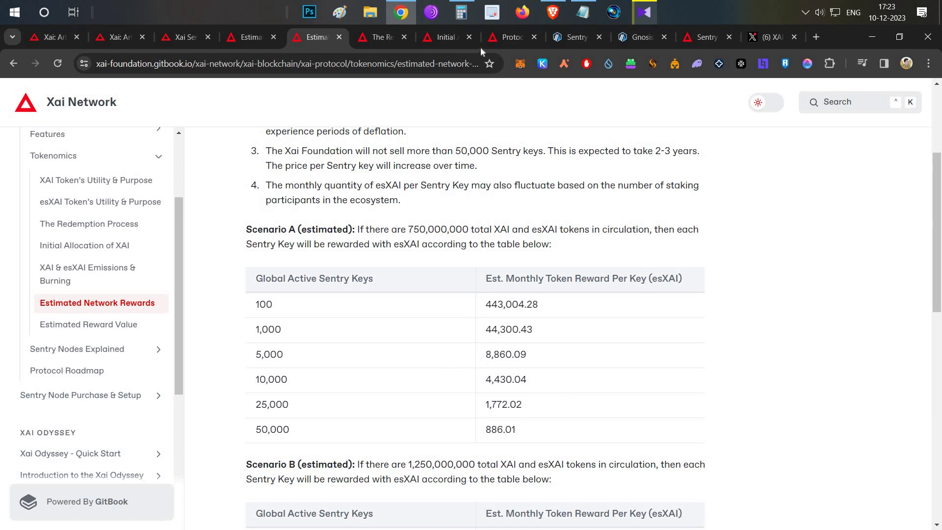
click(511, 36)
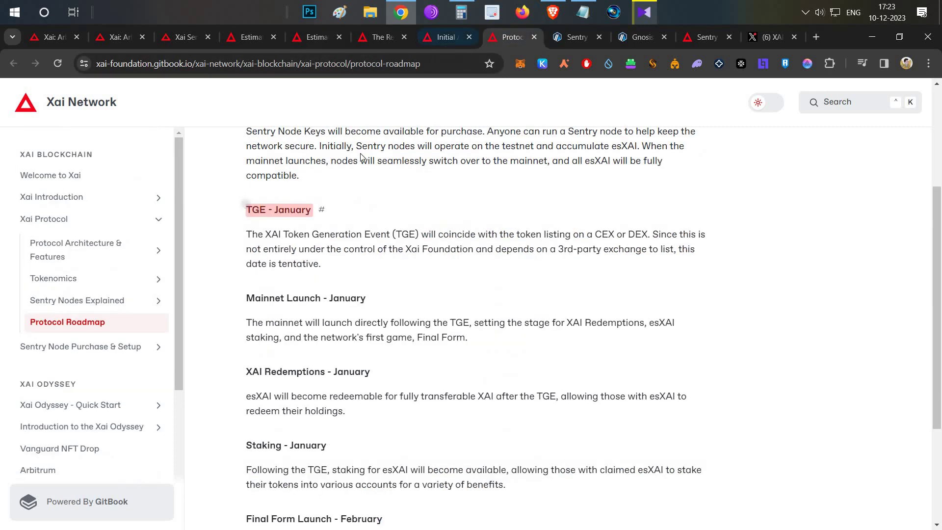
click(461, 12)
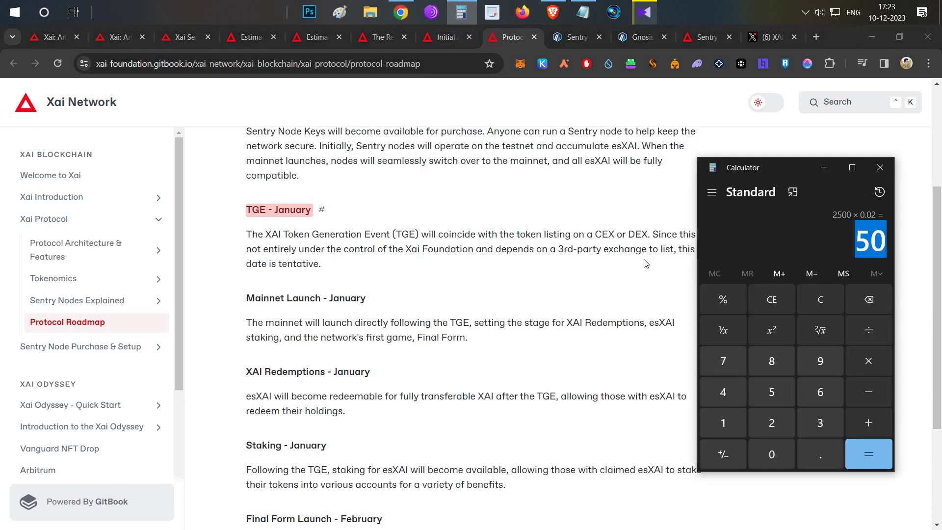
Clear the calculator and enter 5,000
click(822, 311)
text(5000)
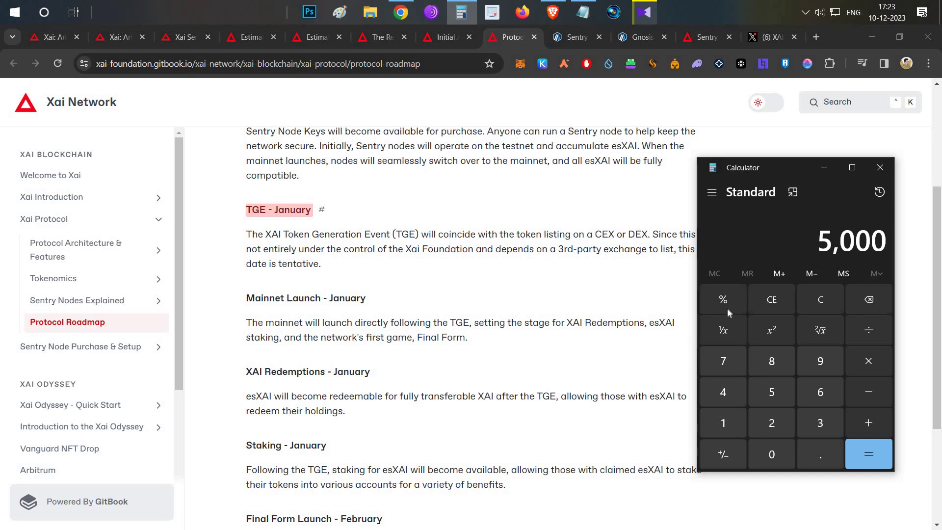
double_click(846, 234)
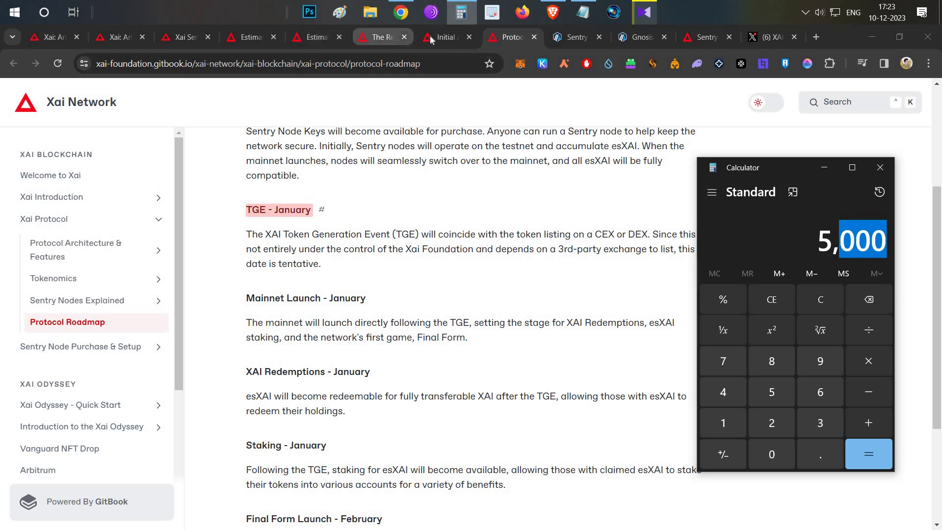
Return to the Estimated Network Rewards page and highlight 750,000 in the token total
key(ctrl+shift+Tab)
click(324, 39)
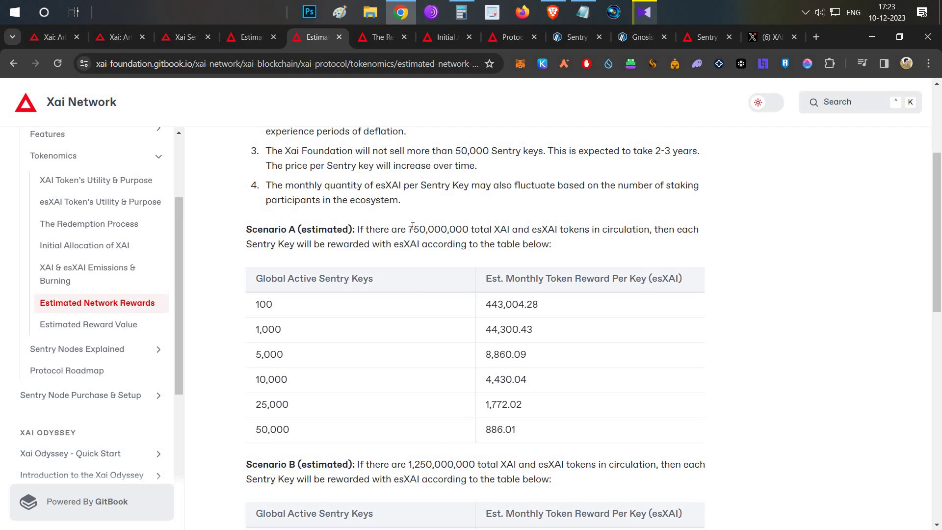
drag(408, 229, 448, 230)
On The Redemption Process page, highlight esXAI, the 15-day minimum and the 180-day 1:1 ratio
click(459, 11)
click(372, 41)
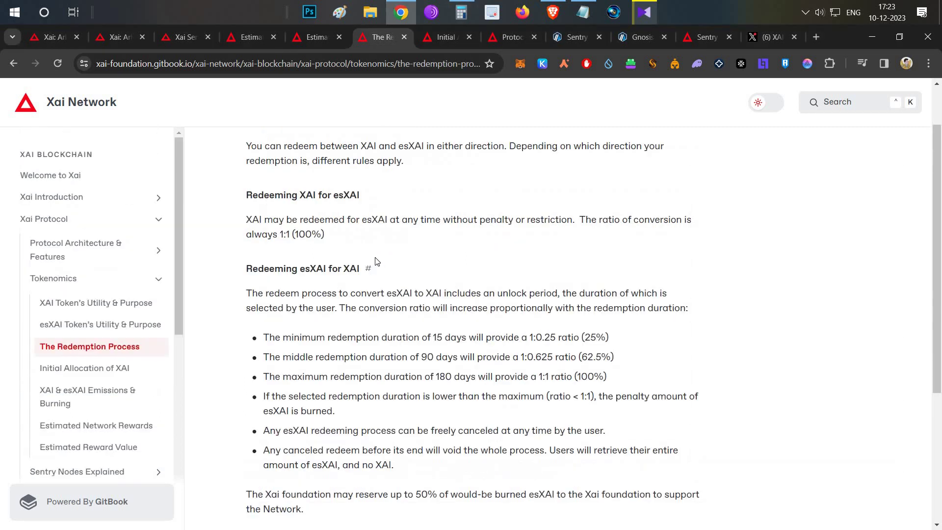
scroll(376, 261, up, 2)
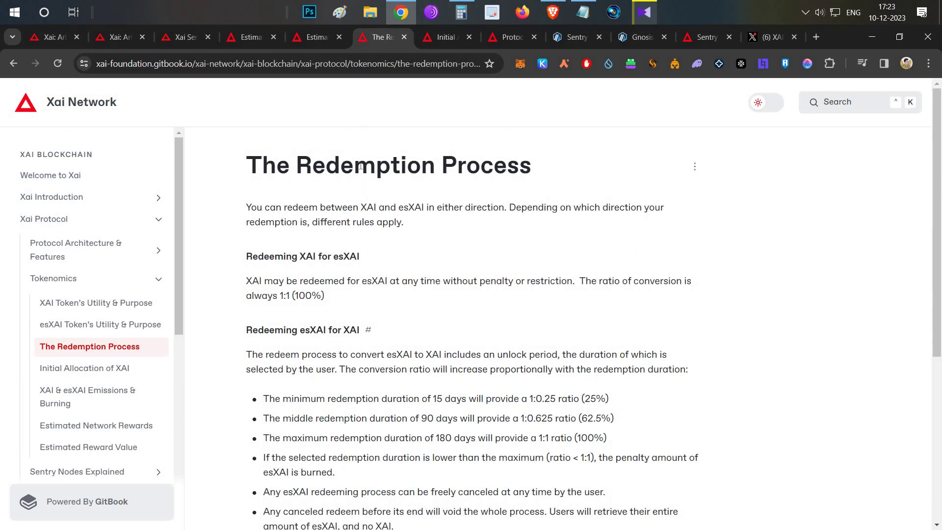
double_click(360, 167)
scroll(367, 229, down, 3)
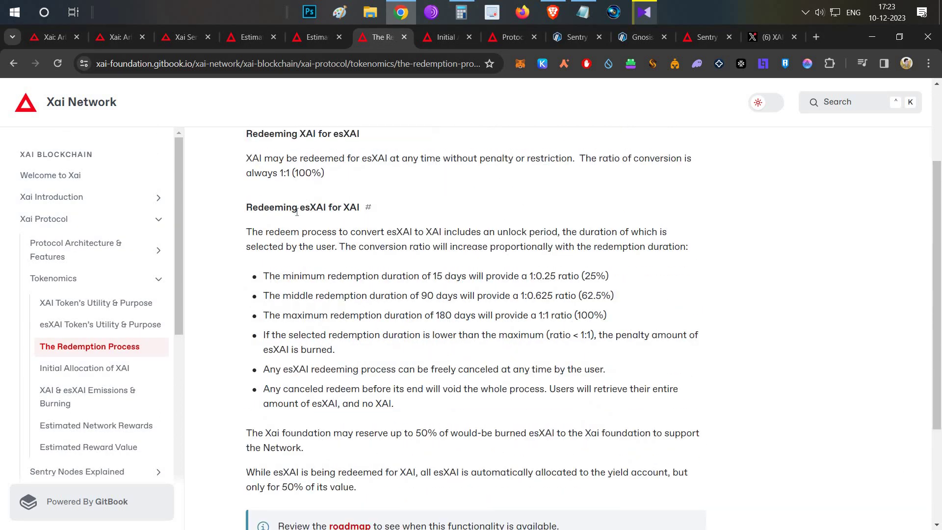
drag(298, 206, 360, 209)
drag(431, 276, 482, 274)
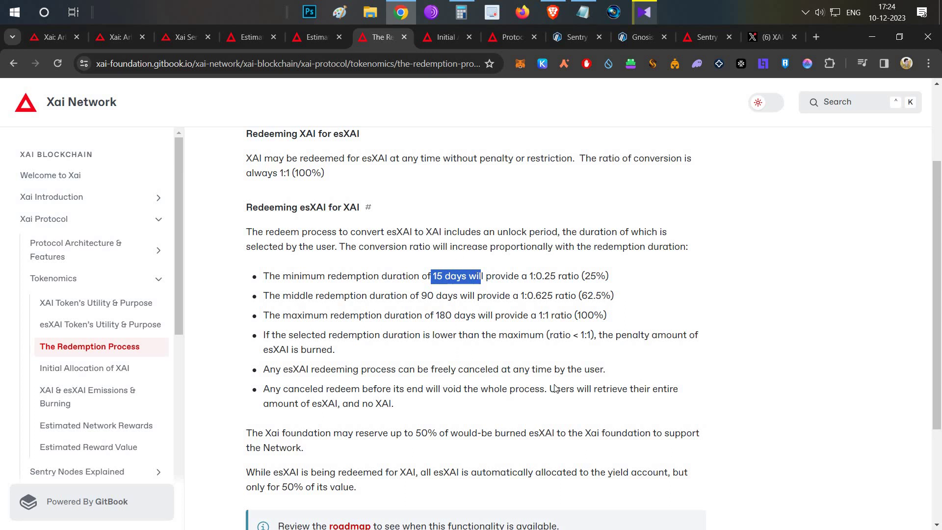
drag(435, 316, 607, 317)
Multiply 5000 by 0.25 in Calculator
click(473, 281)
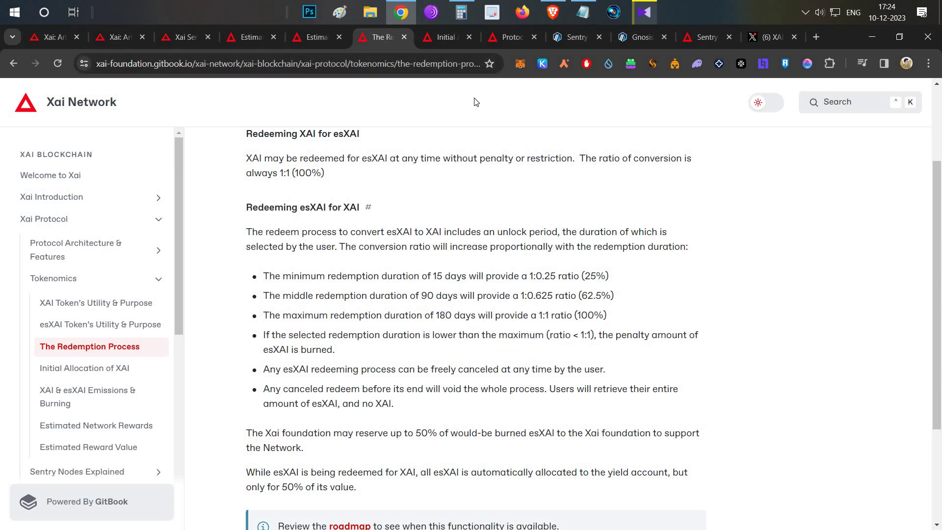
click(461, 12)
click(818, 198)
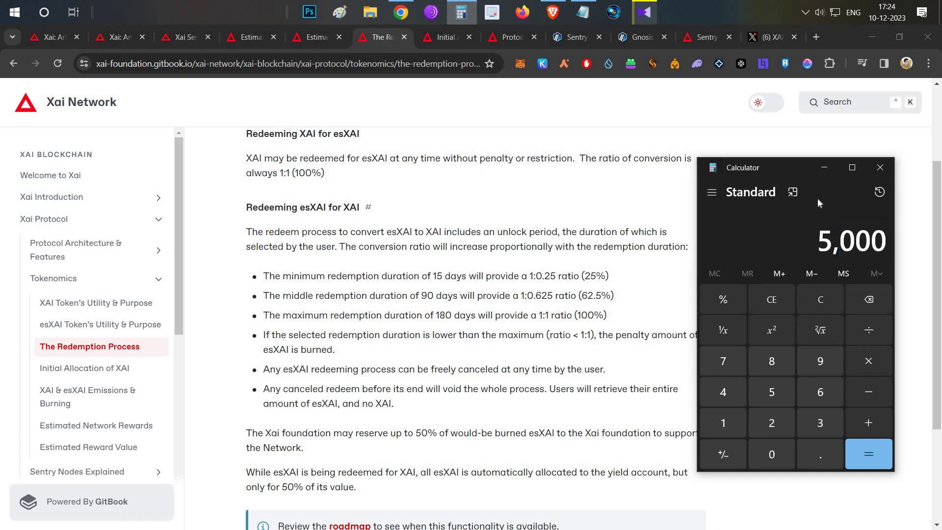
drag(797, 169, 804, 160)
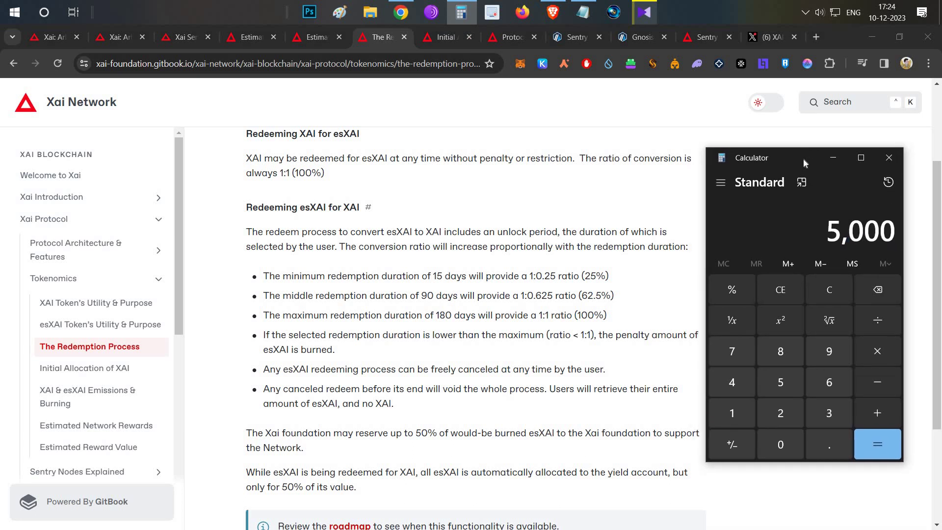
key(asterisk)
text(0.25)
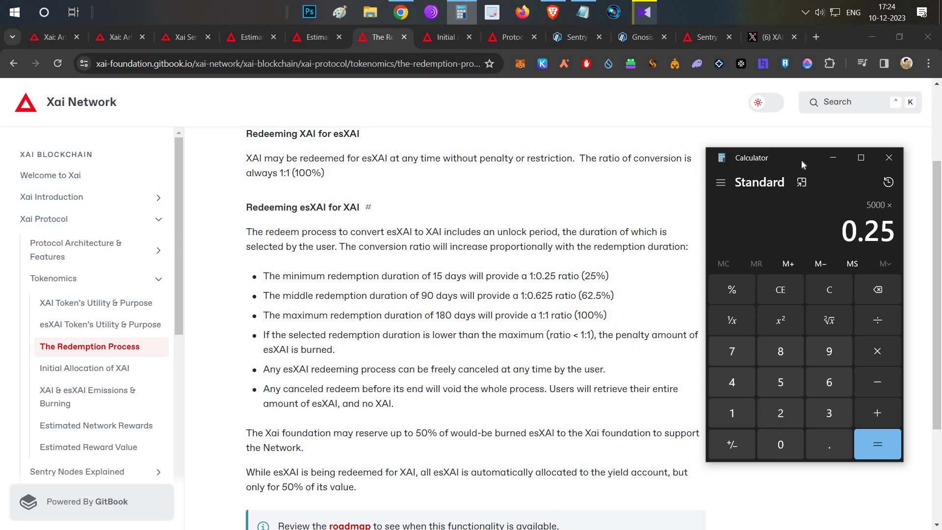
key(Return)
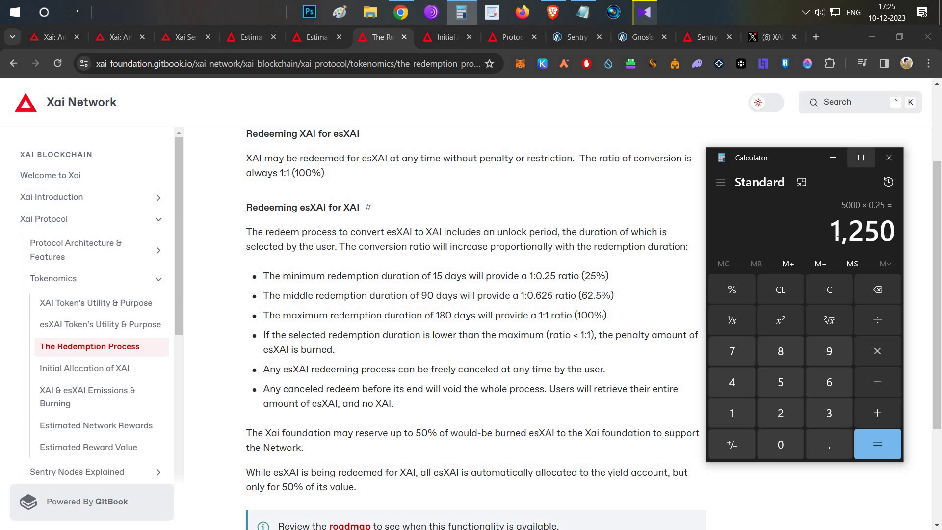
Highlight the 1,250 result, then bring Chrome back to the front
double_click(850, 239)
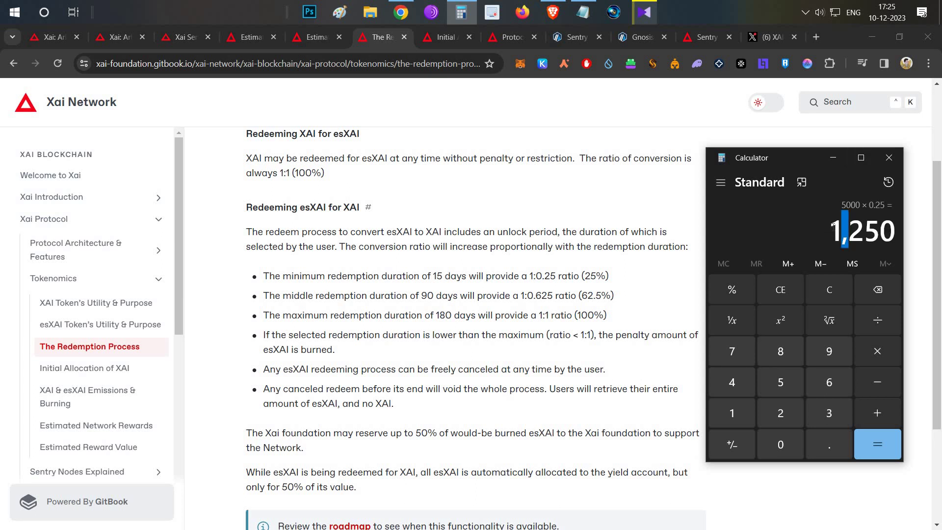
double_click(872, 231)
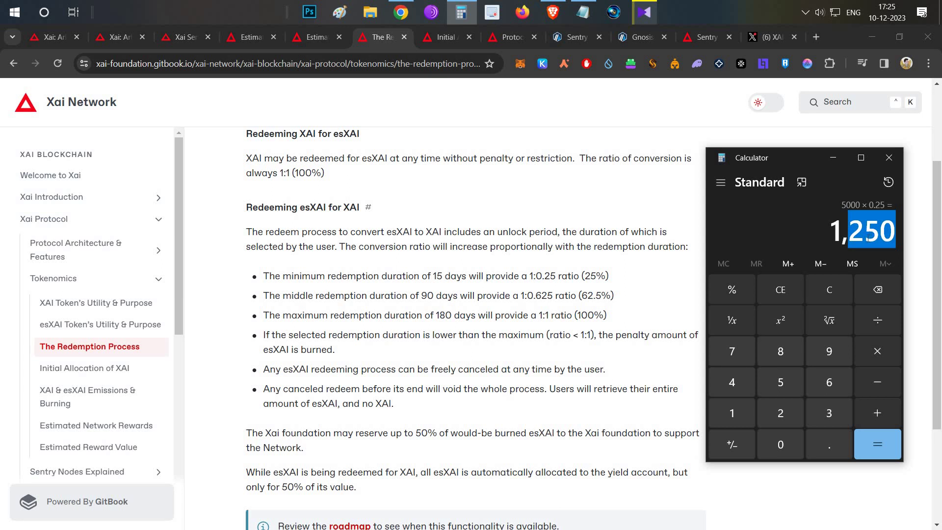
click(816, 231)
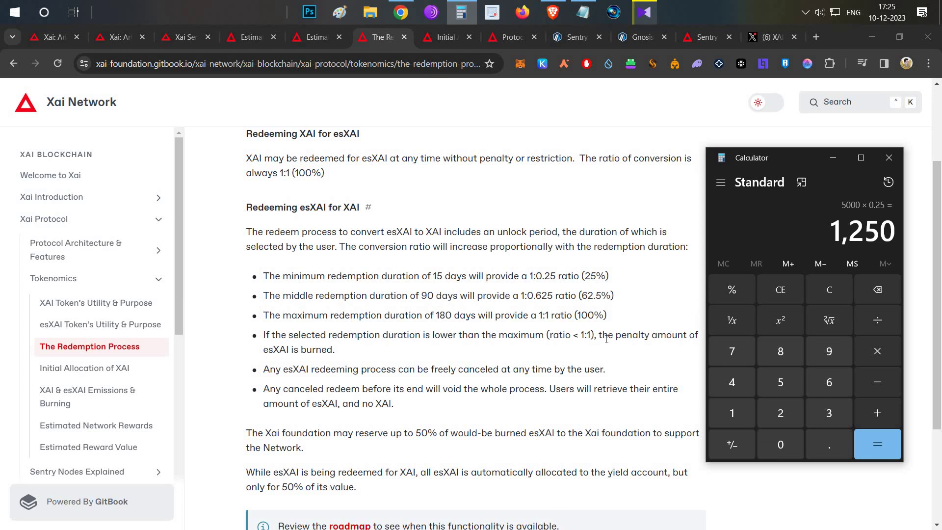
click(530, 353)
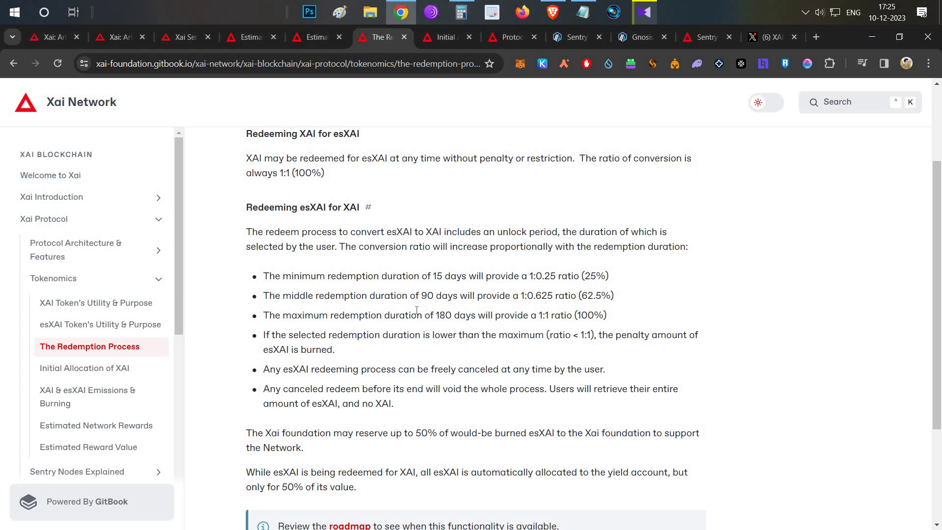
Look over the Initial Allocation, Redemption Process, xai.games and Xai's X profile tabs, ending on xai.games
click(448, 38)
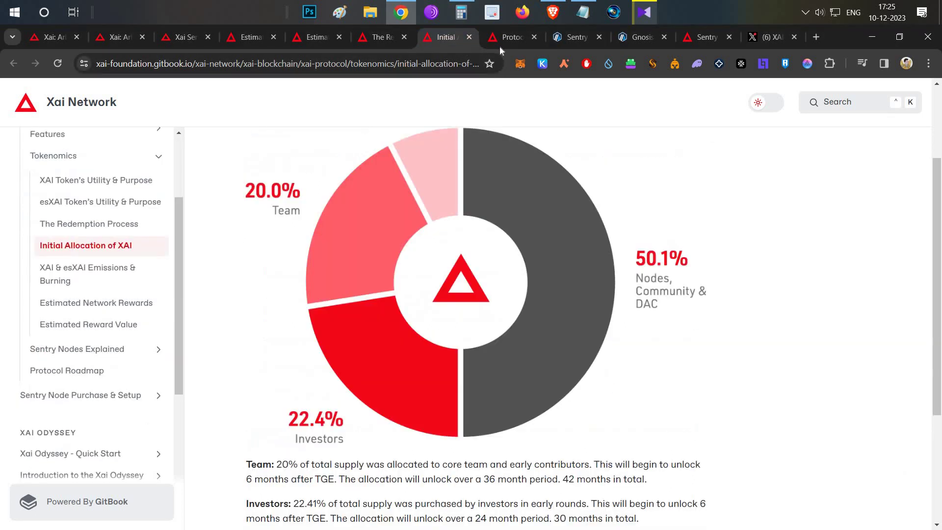
click(381, 39)
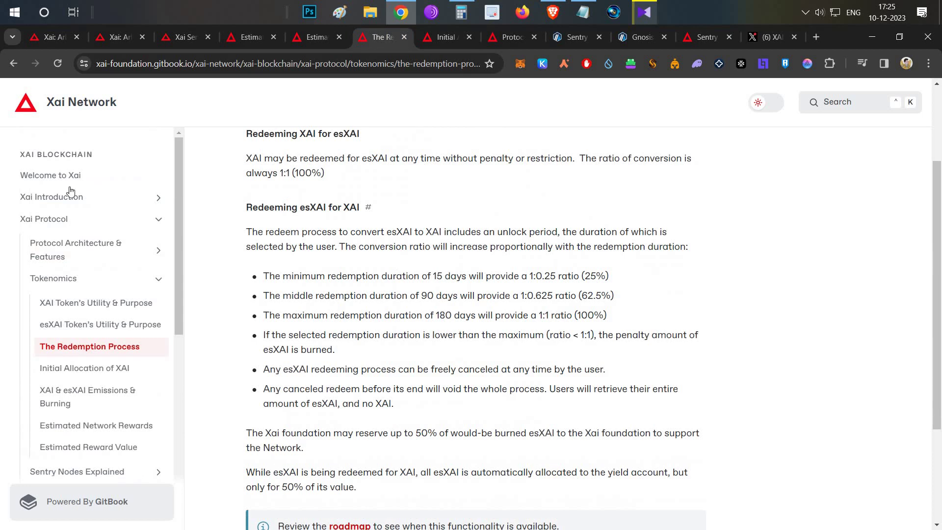
click(38, 36)
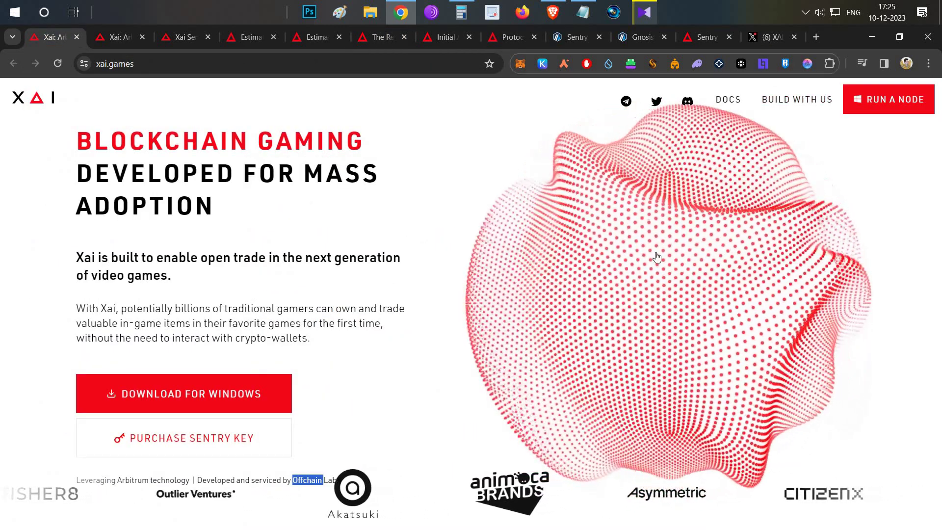
key(ctrl+9)
mouse_move(281, 347)
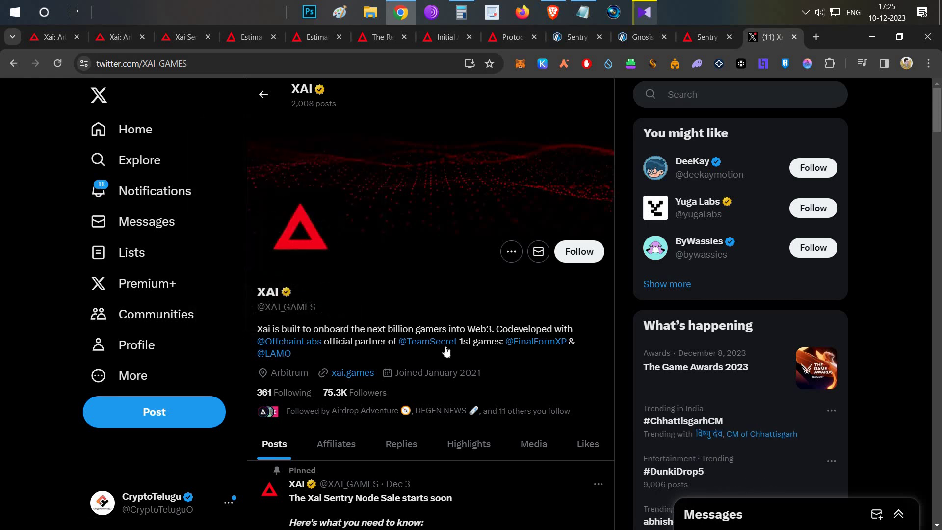
mouse_move(443, 347)
click(51, 37)
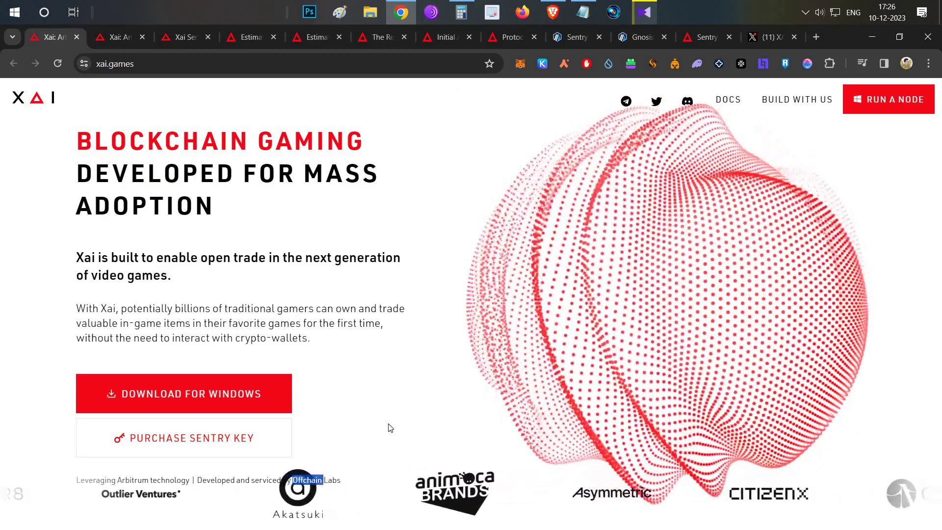
Review the Sentry Node Key purchase and Redemption Process pages, then bring up xai.wmv in KMPlayer
click(182, 38)
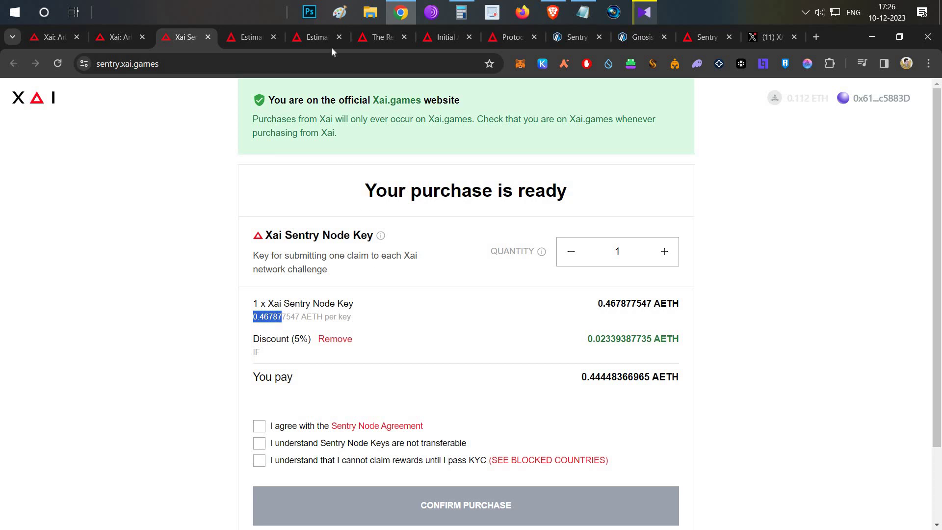
ctrl+click(318, 38)
ctrl+click(380, 38)
click(380, 38)
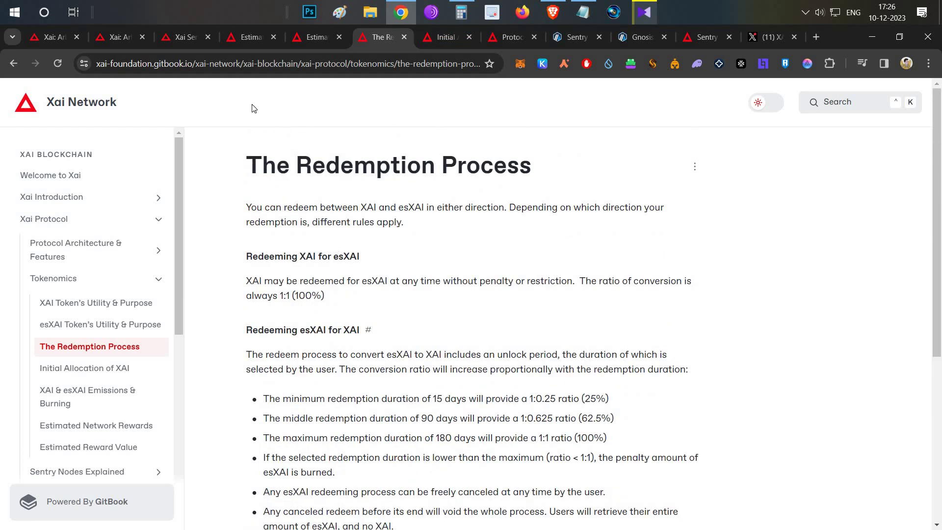
click(185, 33)
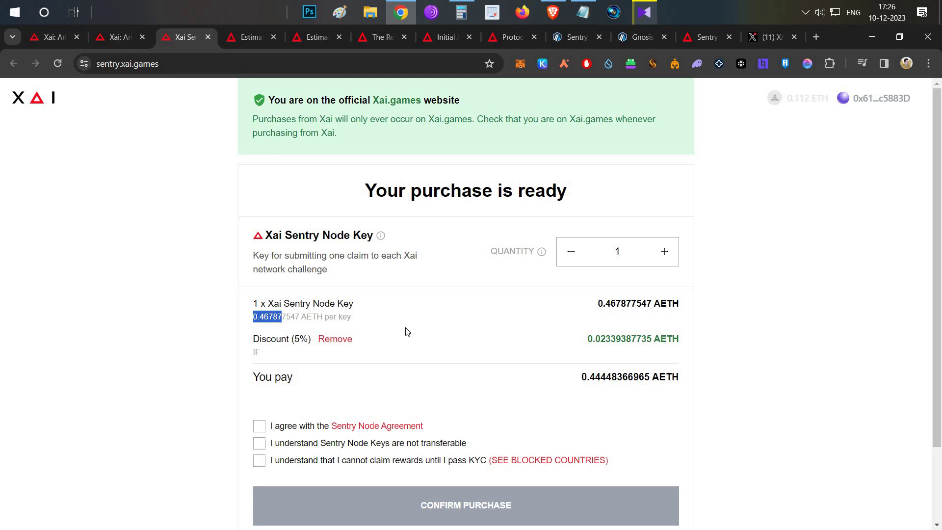
click(644, 13)
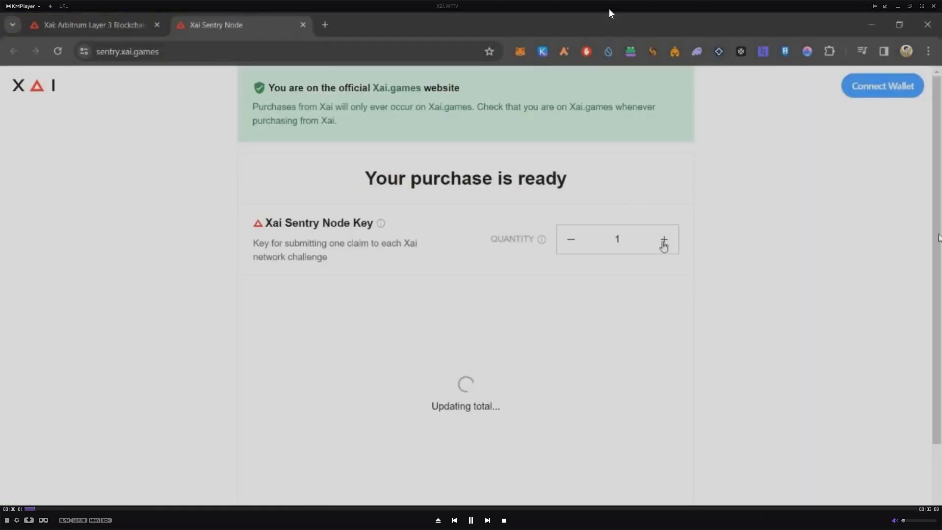
Pause and resume xai.wmv, letting it run through the MetaMask confirmation and Purchase successful screen
click(615, 299)
click(718, 281)
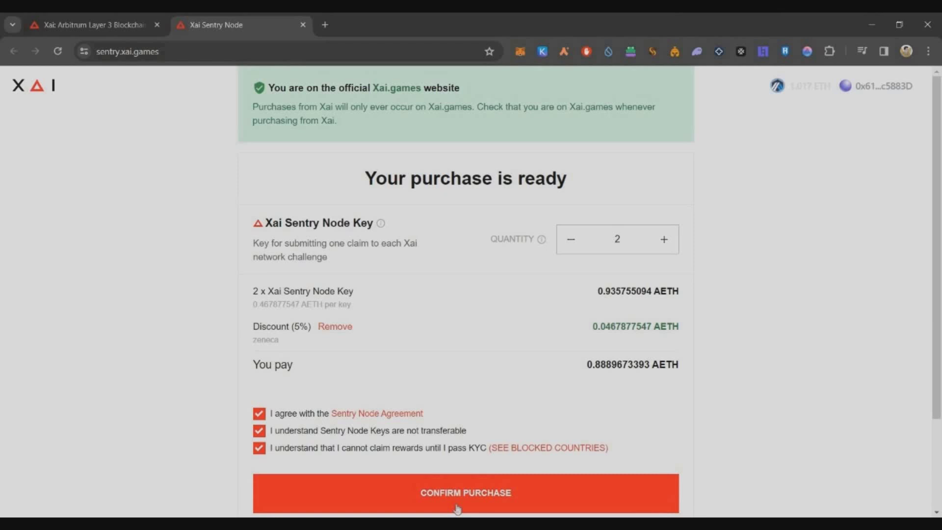
click(457, 509)
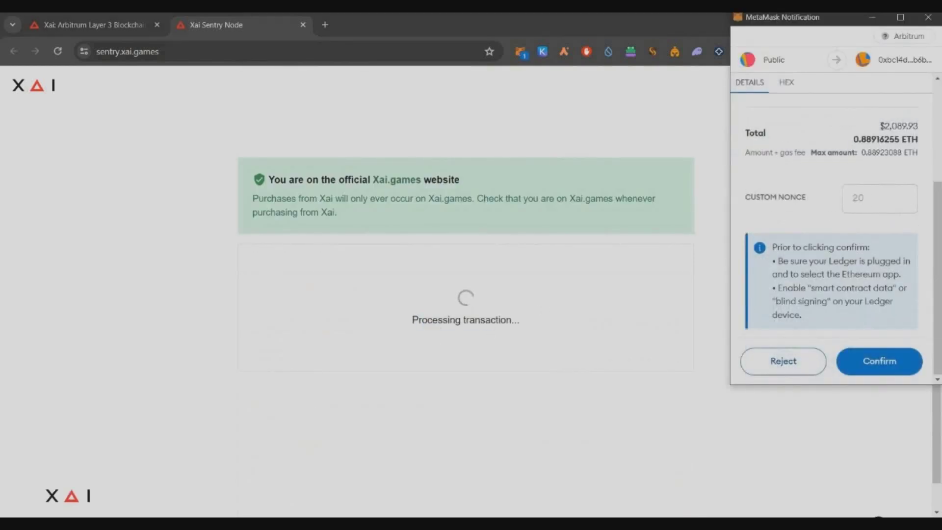
double_click(915, 126)
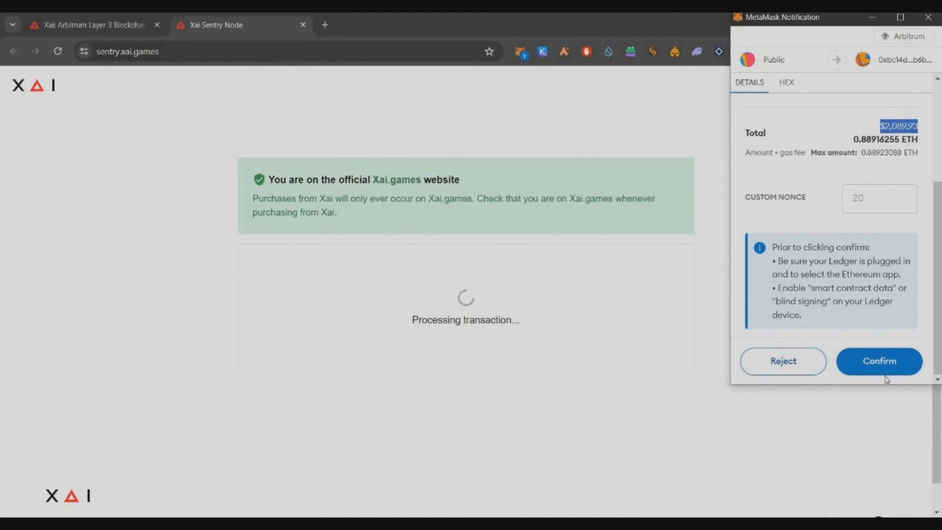
click(886, 373)
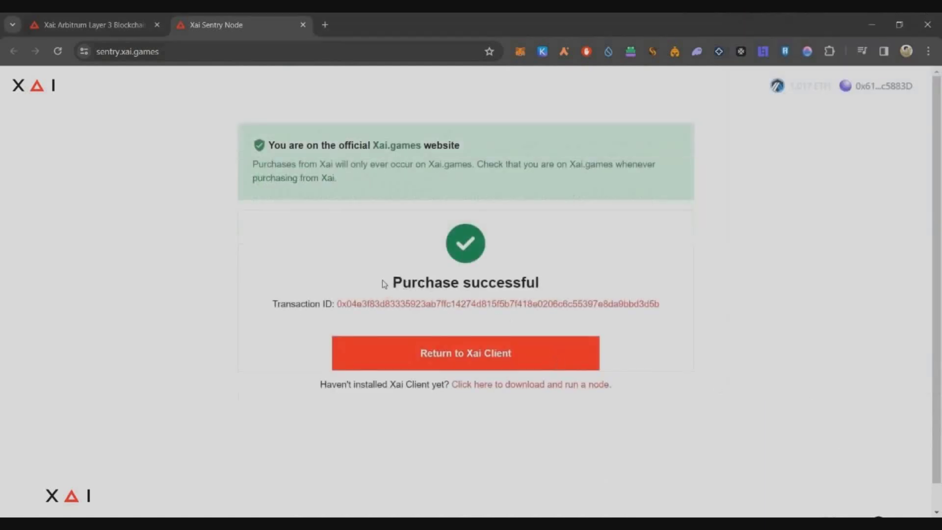
drag(385, 283, 579, 302)
click(606, 248)
drag(366, 382, 436, 385)
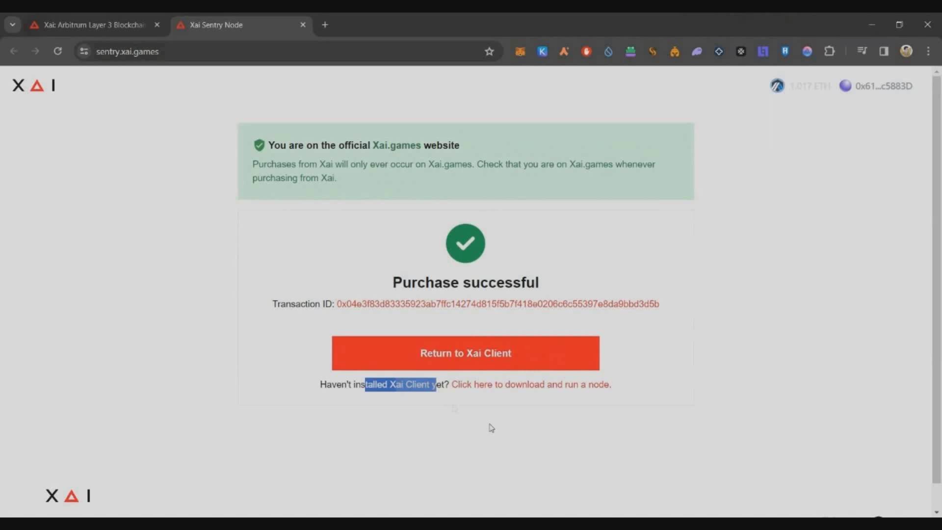
key(shift+Right)
key(shift+Right)
click(492, 427)
click(590, 383)
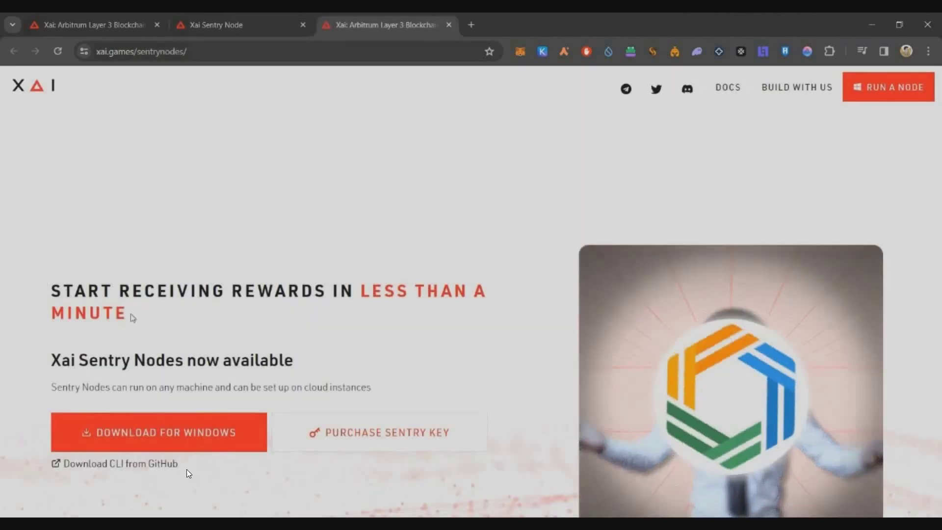
Keep xai.wmv playing through the Sentry Node Setup installer to the Xai Client Keys screen
click(158, 436)
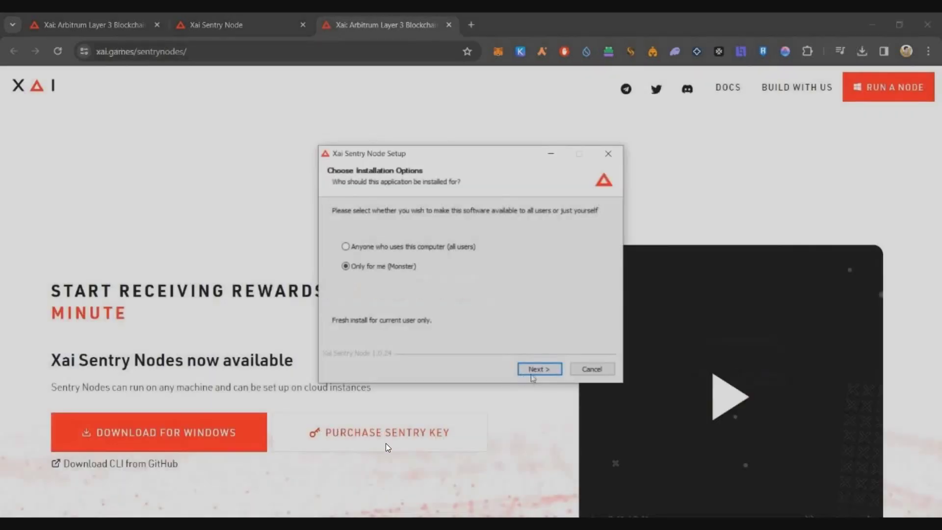
click(539, 369)
click(538, 369)
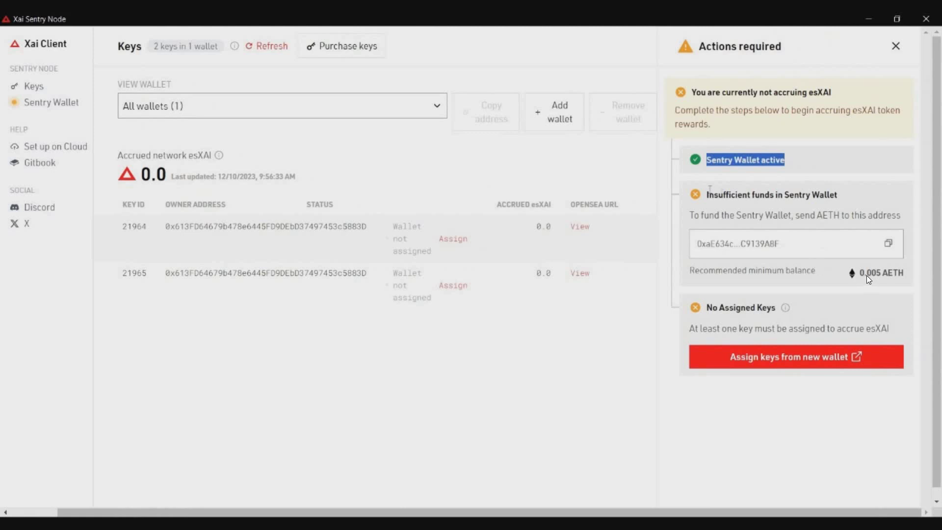
Step through the browser's wallet assignment screens, entering 05 along the way
drag(816, 255, 872, 278)
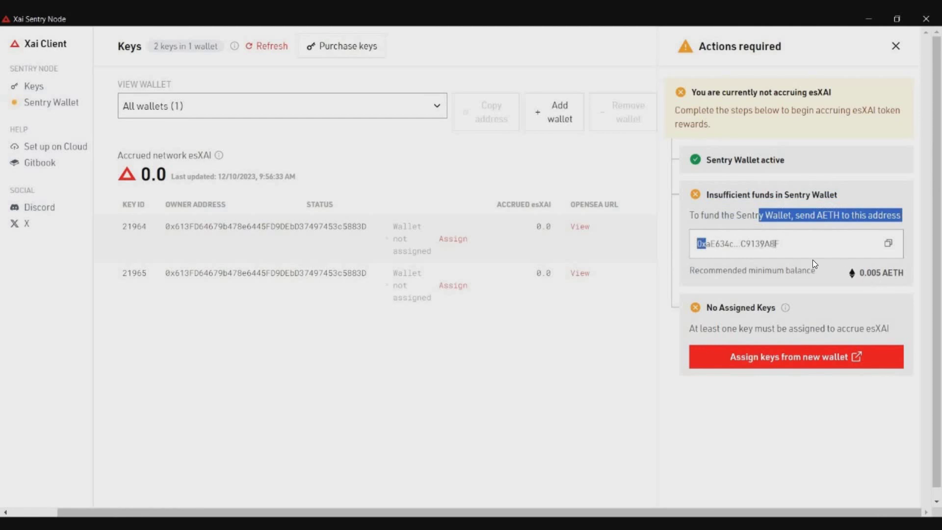
click(888, 243)
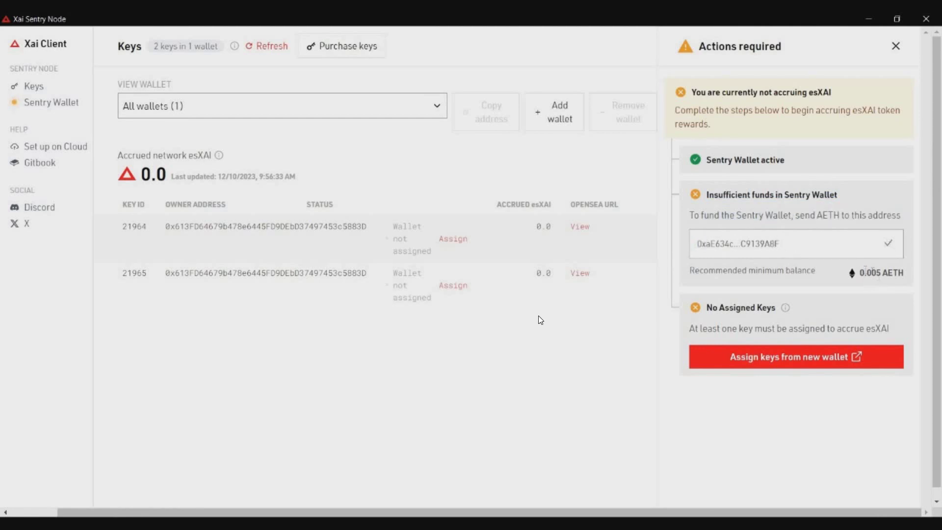
drag(887, 272, 826, 291)
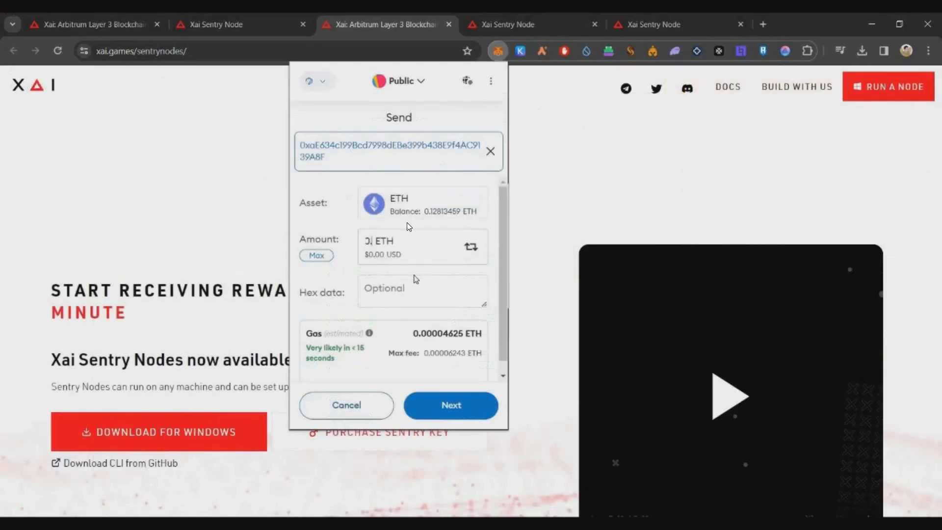
text(05)
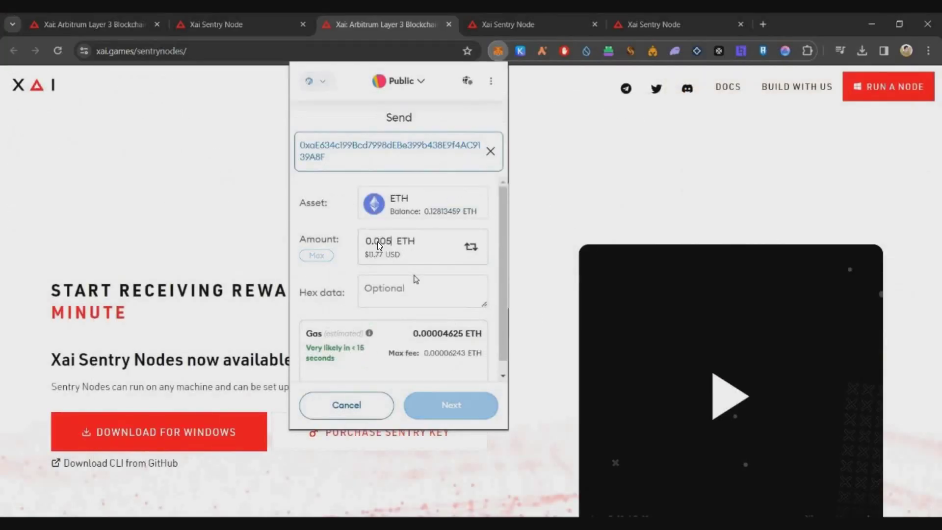
click(453, 407)
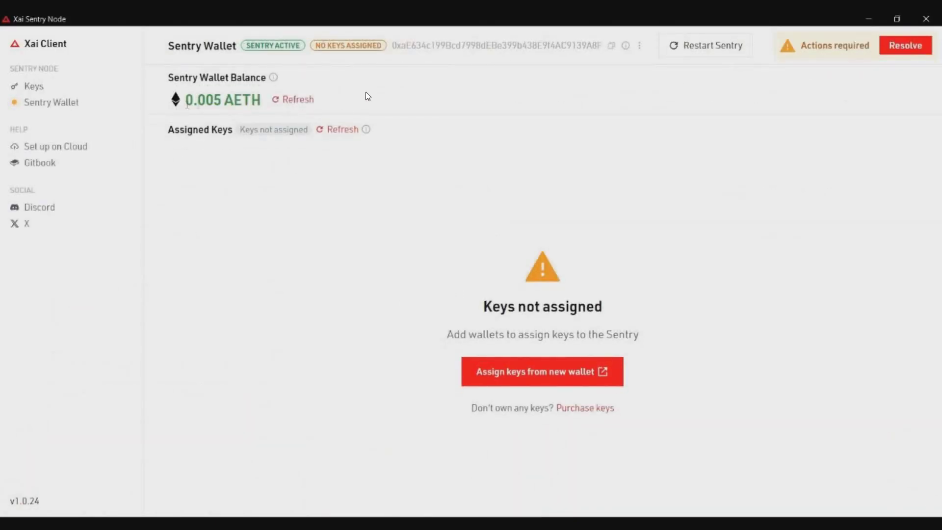
drag(187, 100, 262, 100)
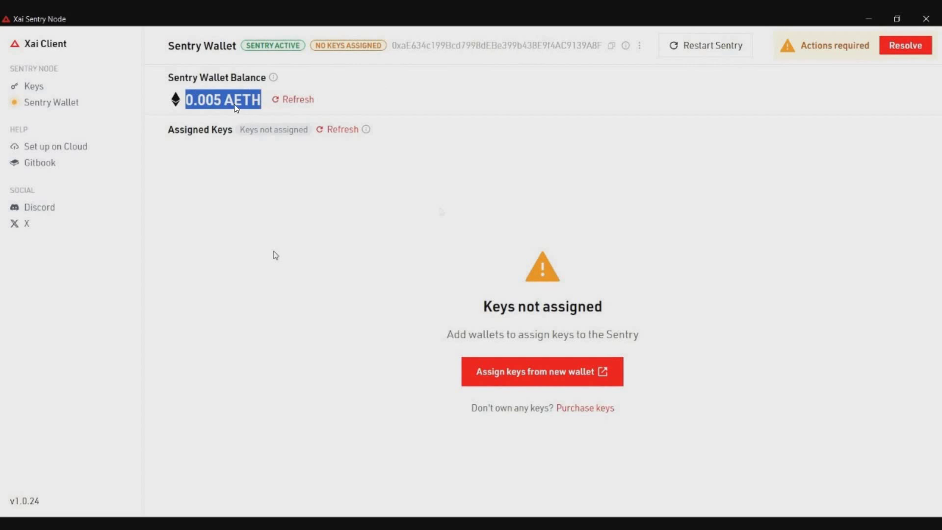
click(438, 204)
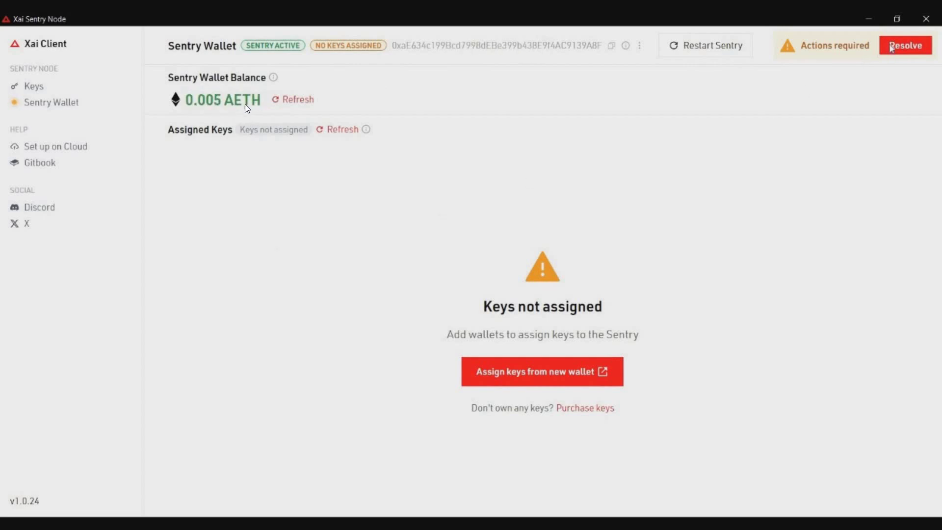
click(890, 49)
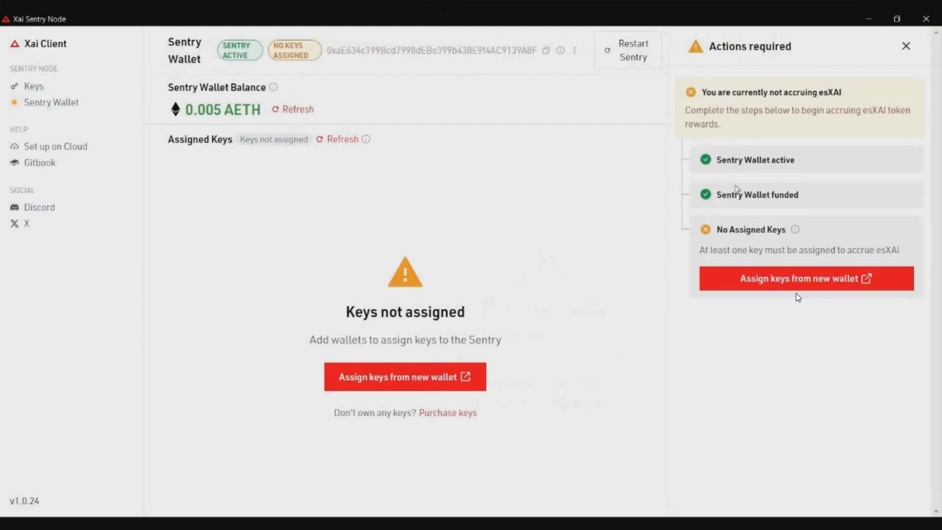
double_click(729, 194)
click(795, 362)
drag(722, 229, 764, 229)
click(796, 290)
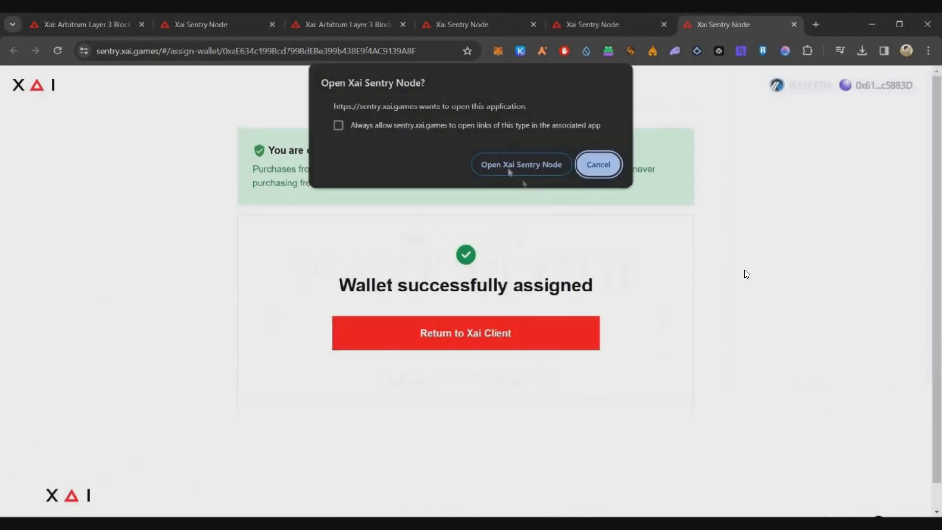
Hand the assignment back to Xai Sentry Node and dismiss the Wallet assigned popup
click(510, 166)
drag(535, 301, 426, 273)
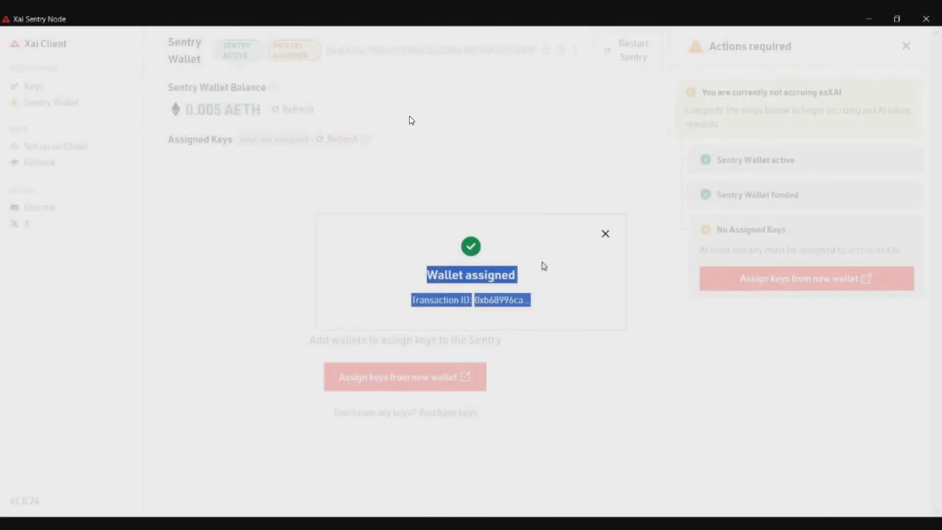
click(605, 234)
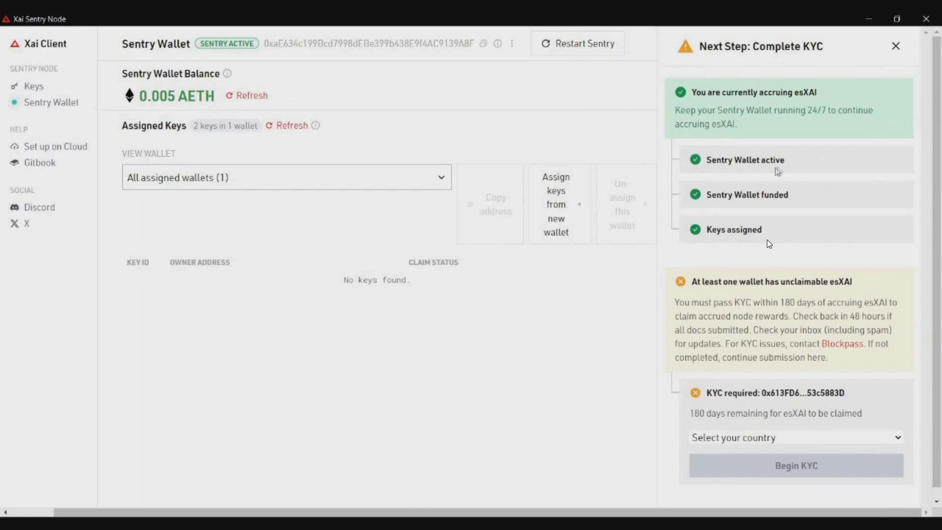
Highlight the checklist, unclaimable esXAI warning and KYC deadline, then refresh the Keys list
drag(777, 171, 717, 229)
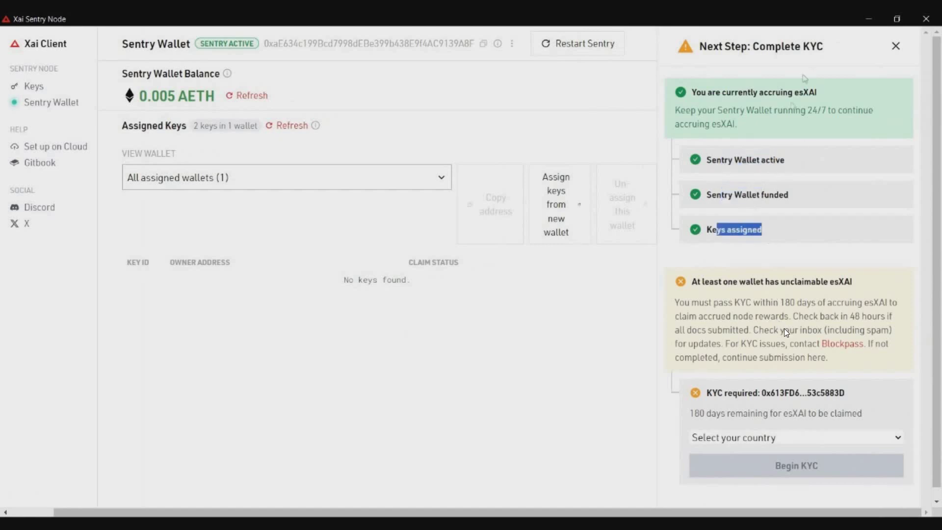
double_click(805, 92)
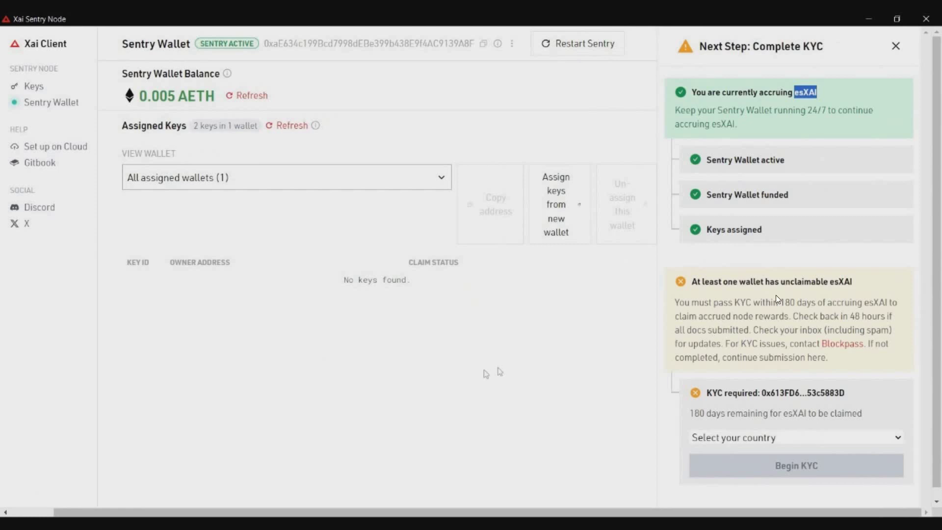
drag(697, 281, 800, 298)
drag(710, 302, 780, 316)
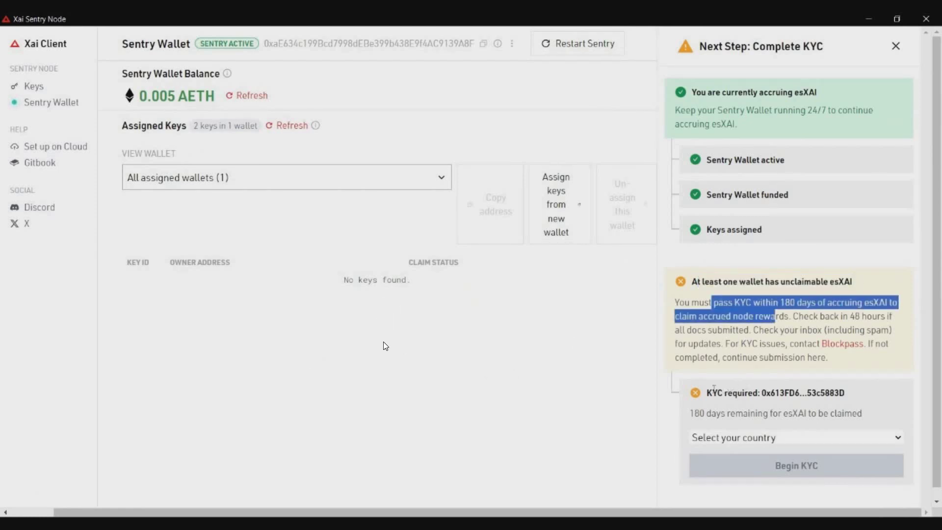
drag(710, 392, 747, 392)
click(27, 88)
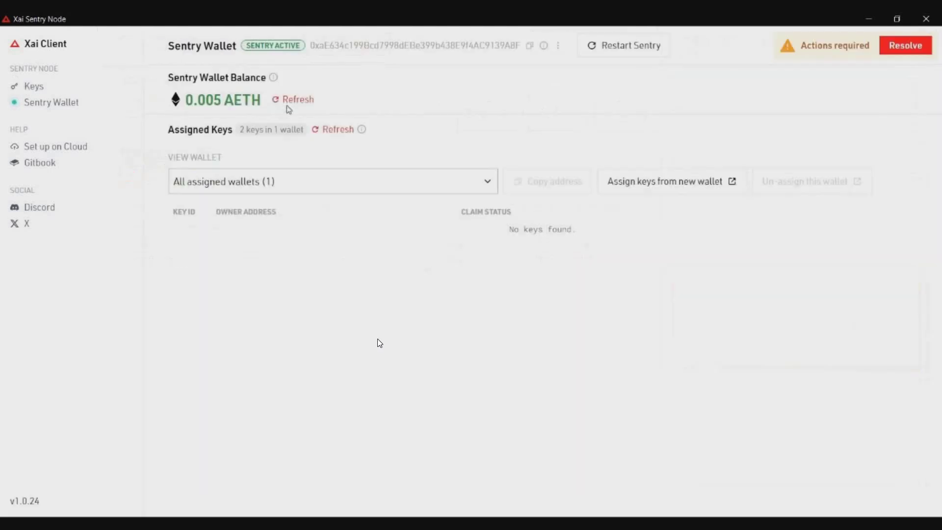
click(289, 103)
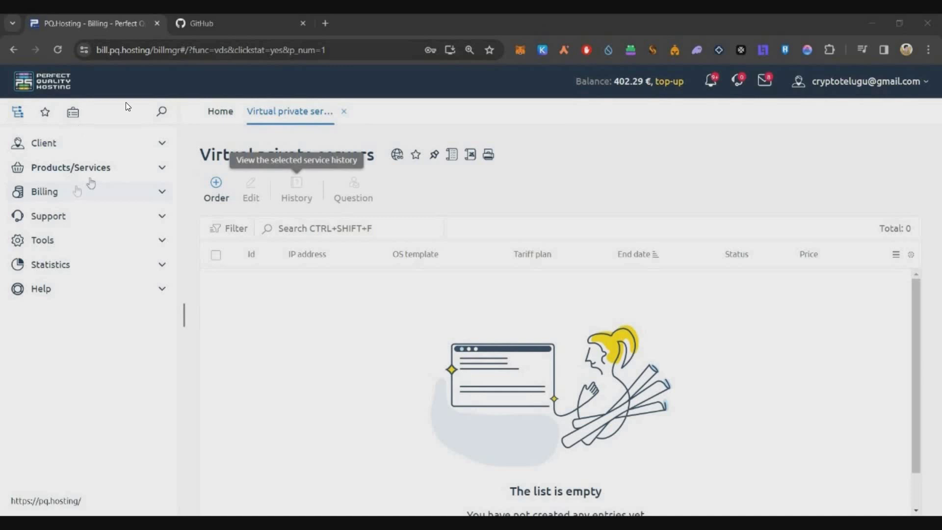
Start a new VPS order and check Ruthenium's specs against the 4 GB RAM, 60 GB disk requirements
click(78, 172)
click(83, 197)
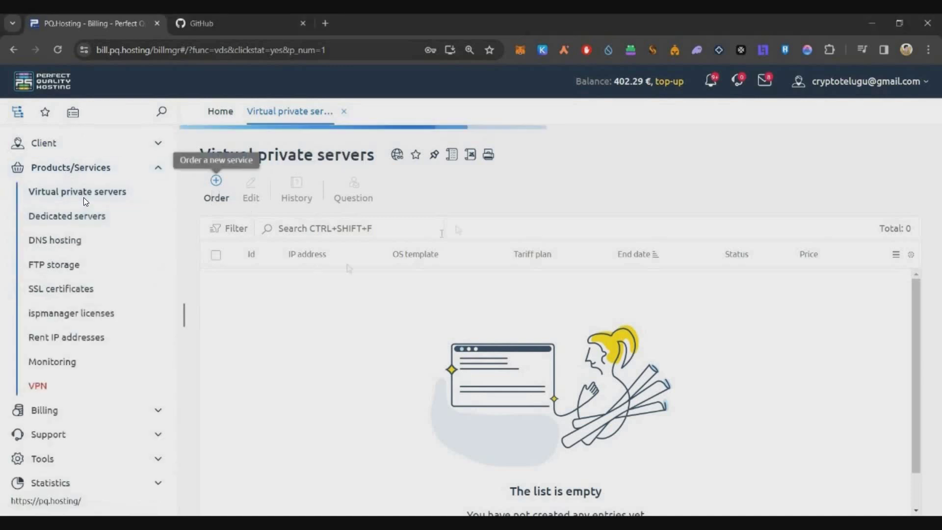
scroll(359, 307, down, 4)
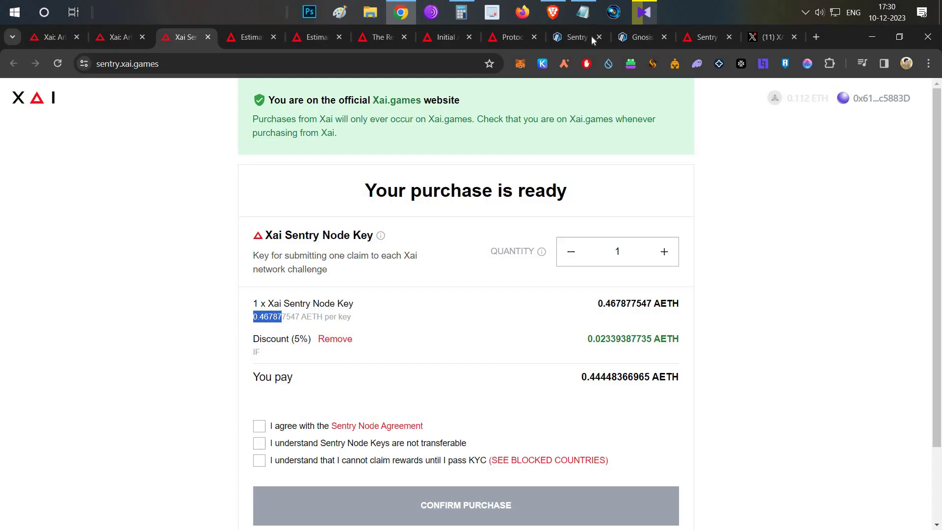
click(690, 35)
click(263, 246)
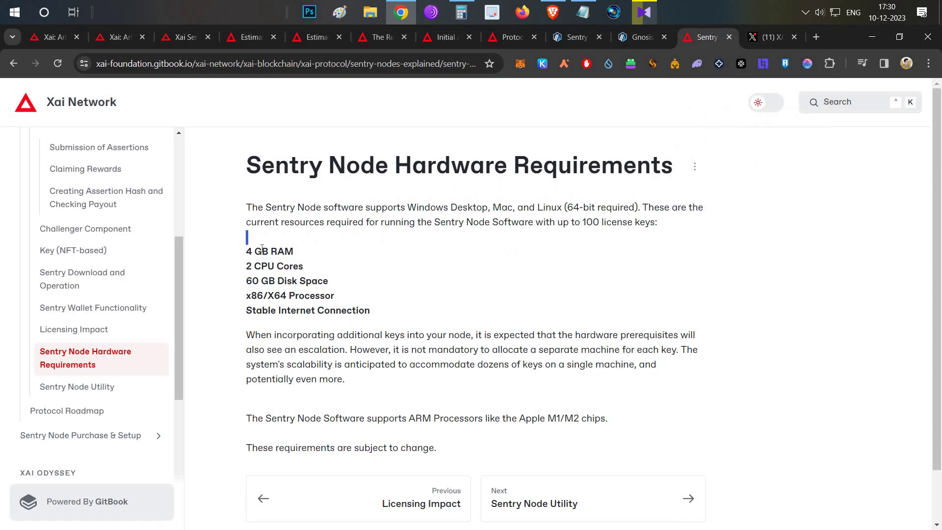
double_click(263, 251)
double_click(269, 265)
double_click(267, 281)
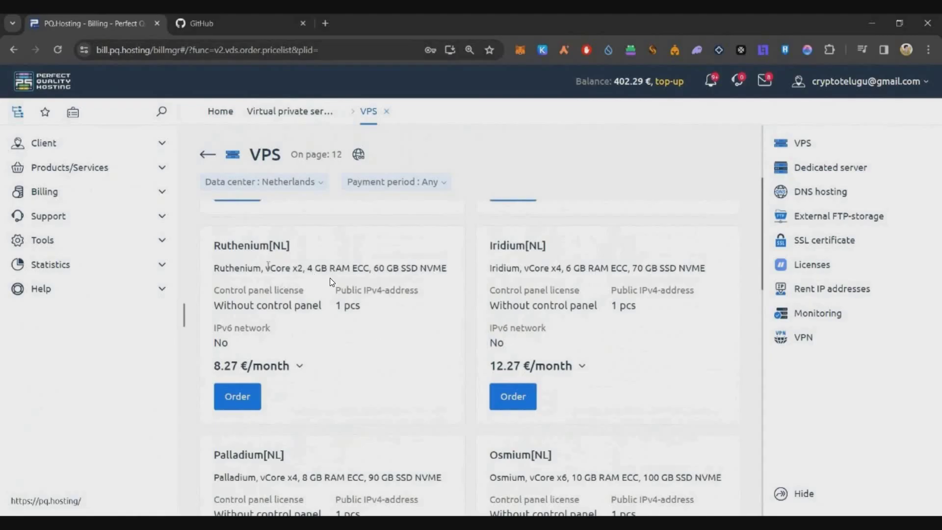
triple_click(241, 268)
Order the Ruthenium[NL] plan with Ubuntu 22.04
click(237, 396)
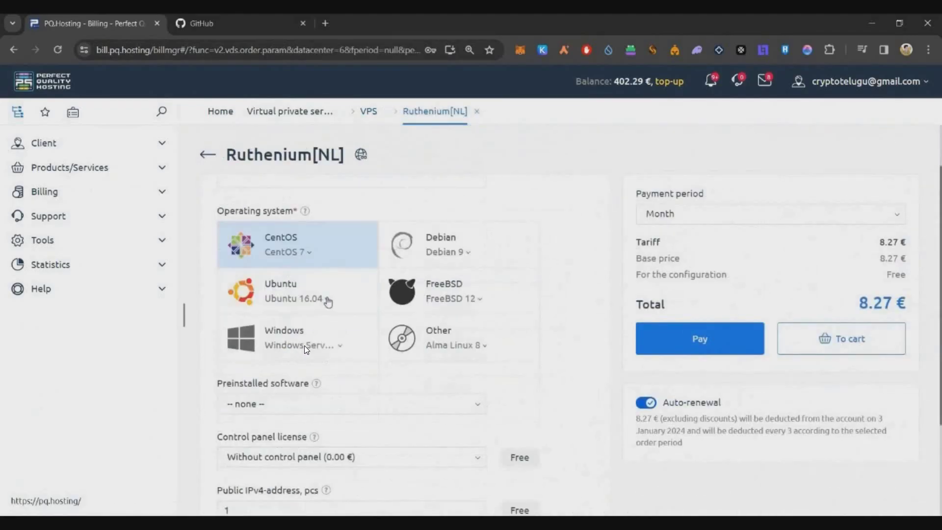
click(294, 301)
click(263, 376)
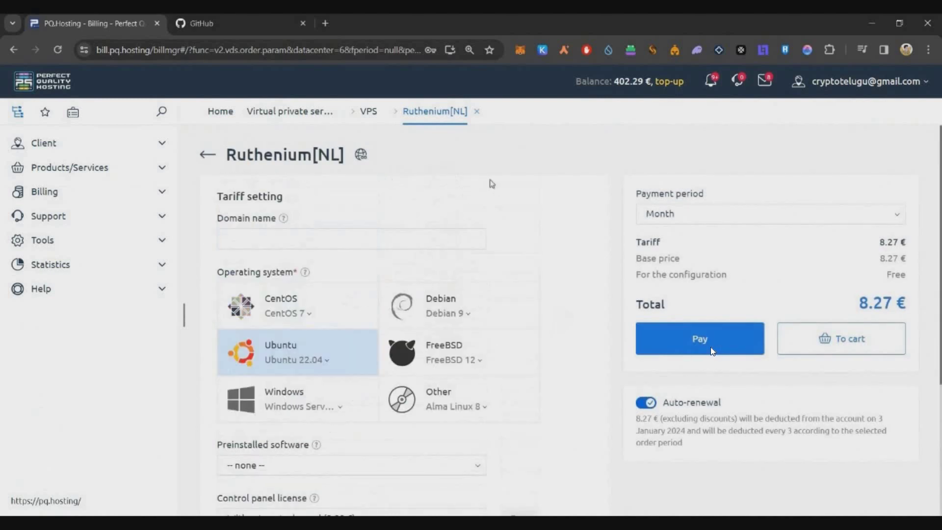
Pay the 8.27 € Ruthenium[NL] VPS order from the personal account with auto-renewal off
scroll(708, 347, down, 4)
click(646, 402)
scroll(582, 396, up, 4)
click(668, 342)
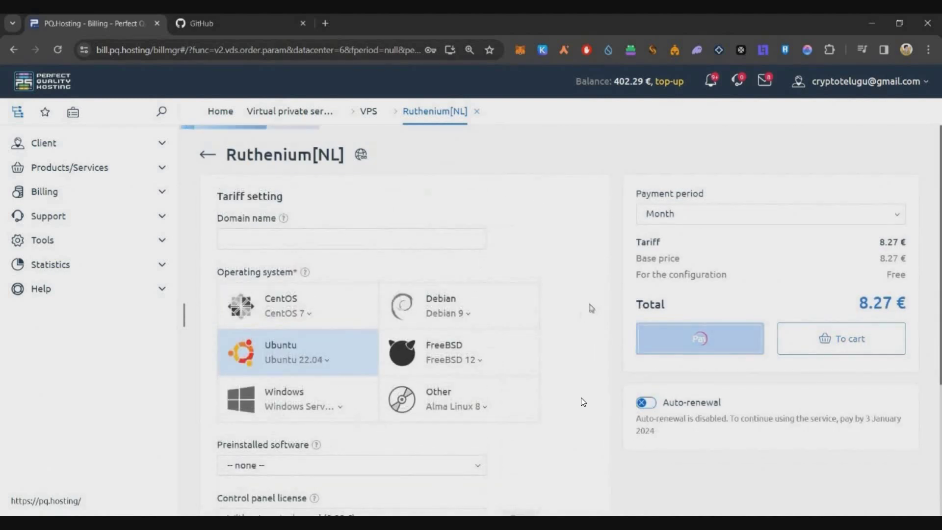
scroll(329, 267, up, 1)
click(329, 266)
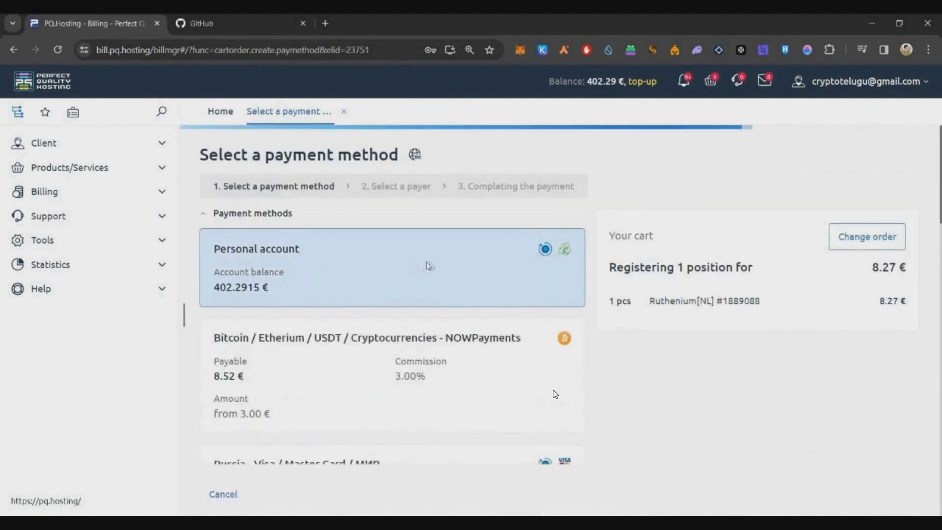
click(817, 294)
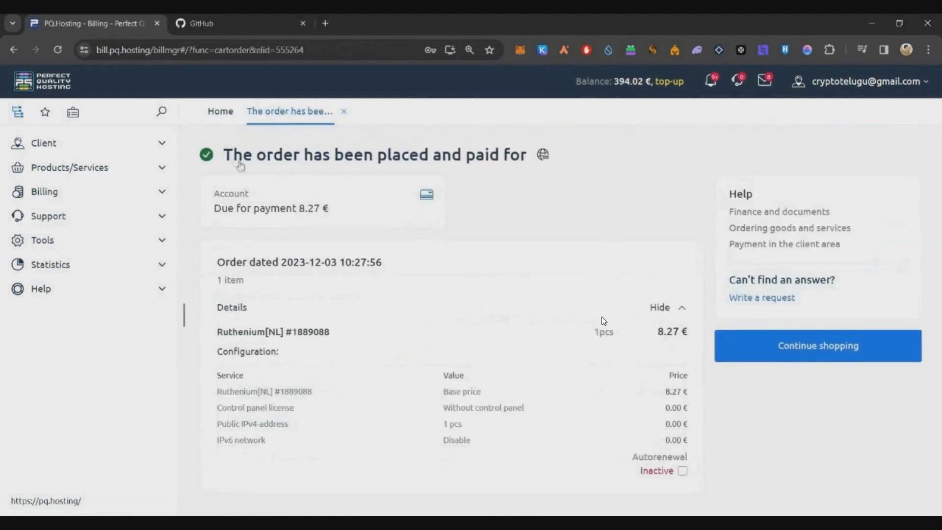
Select vm1889088 under Virtual private servers and open its control panel
drag(227, 154, 568, 216)
click(500, 323)
click(72, 168)
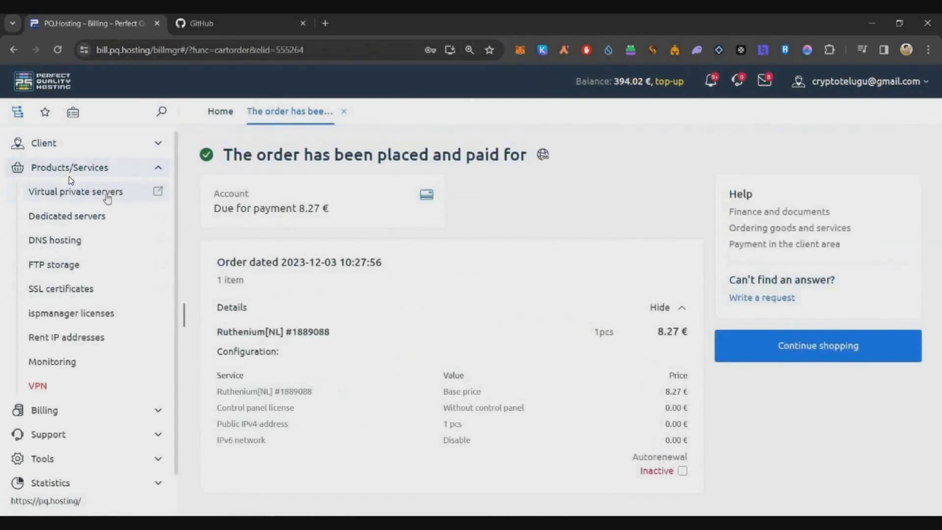
click(69, 189)
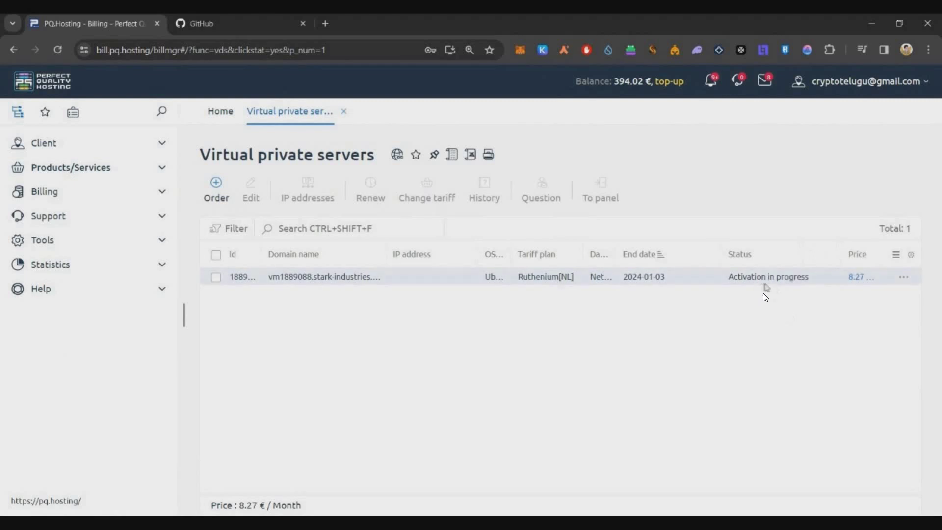
click(795, 277)
click(719, 196)
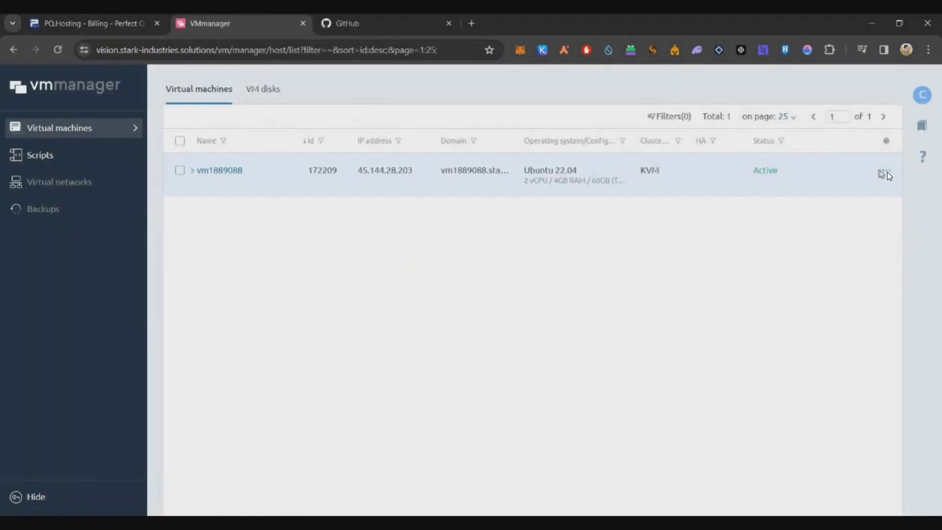
Generate a new password for vm1889088 through Change password in its action menu
click(886, 172)
click(865, 357)
click(659, 164)
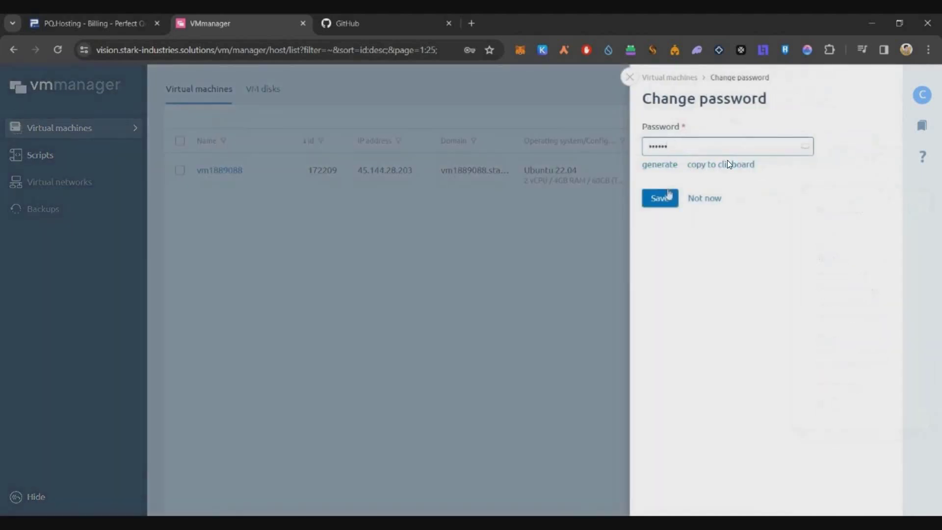
click(659, 197)
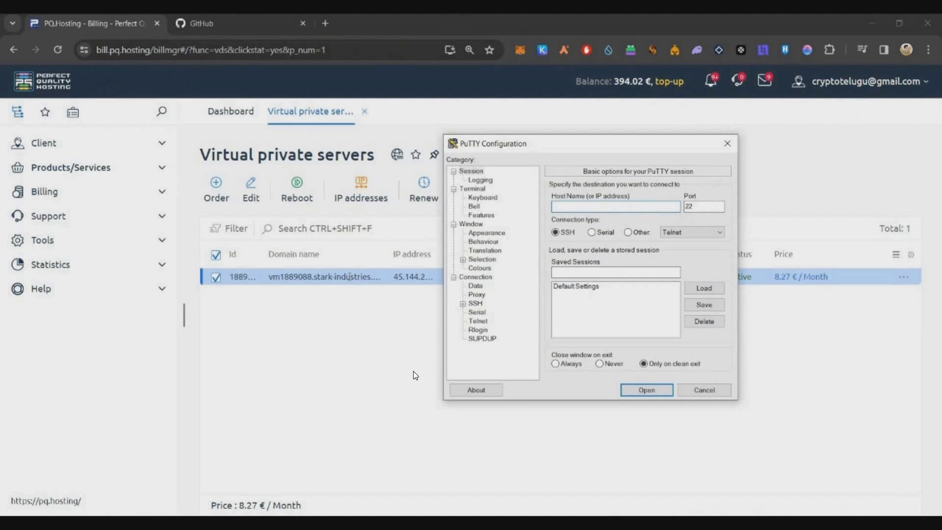
Copy the VPS IP 45.144.28.203 into PuTTY's Host Name and open the SSH session
double_click(308, 276)
double_click(255, 381)
key(super+c)
right_click(255, 383)
click(275, 214)
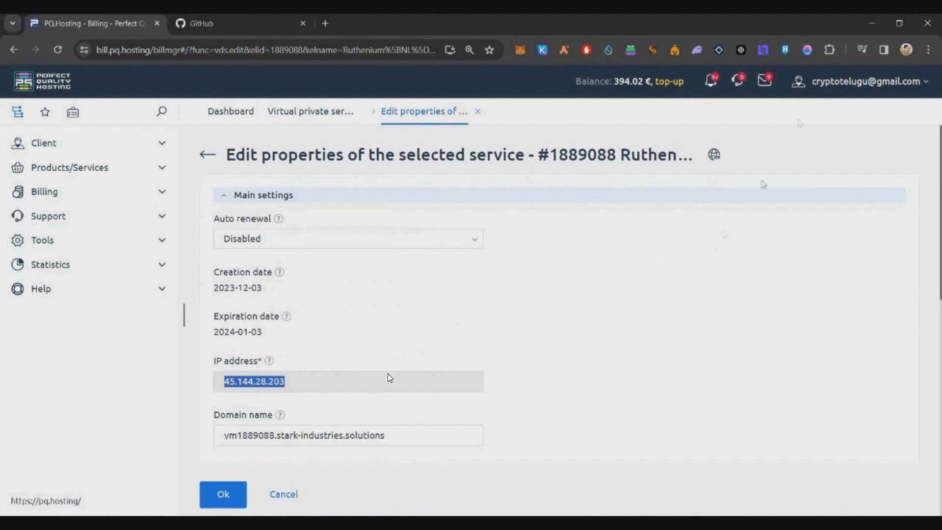
key(alt+Tab)
right_click(616, 207)
click(637, 253)
key(Return)
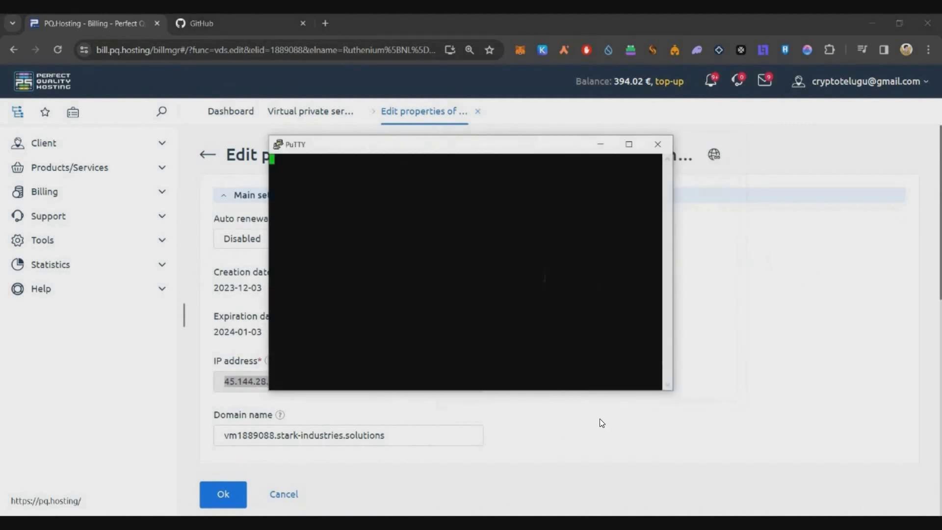
Accept the host key, log in as root with the server password and maximise the terminal
click(506, 391)
text(root)
key(Return)
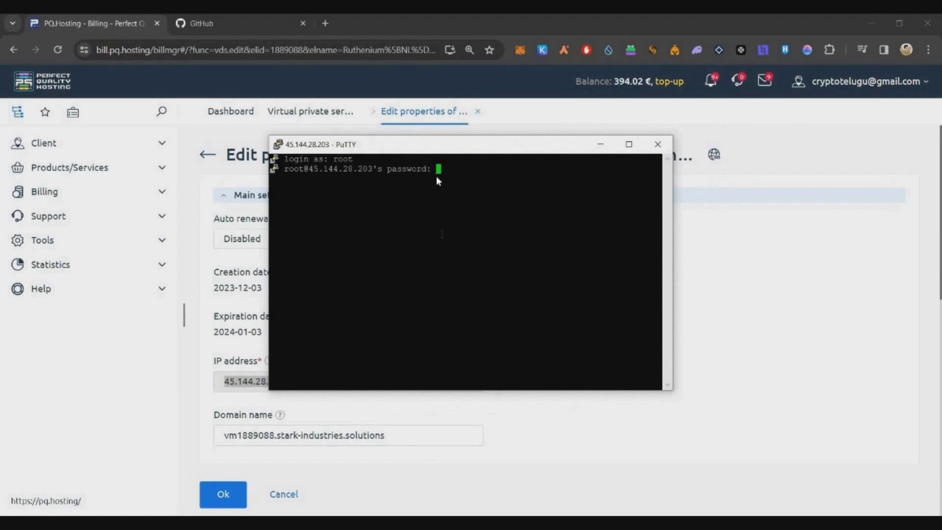
key(Return)
key(super+Up)
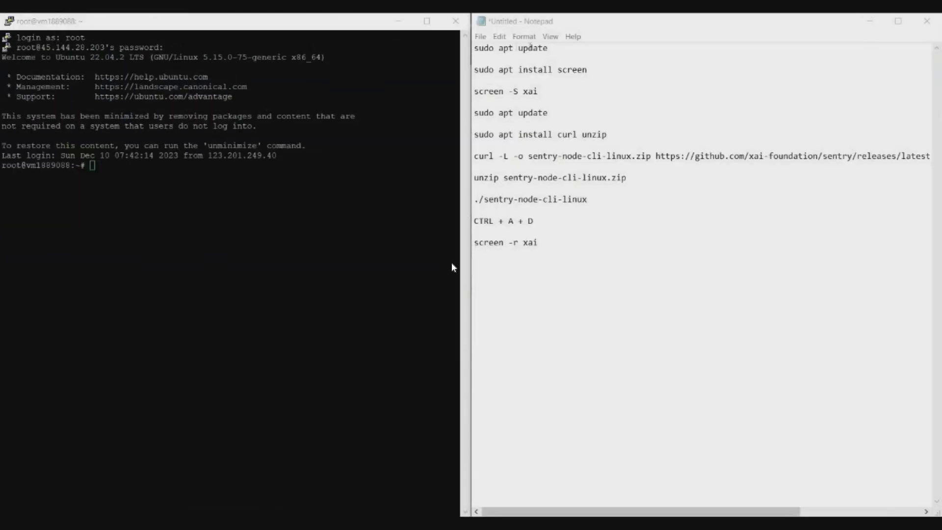
Copy 'sudo apt update' from the notes and run it in PuTTY
double_click(533, 48)
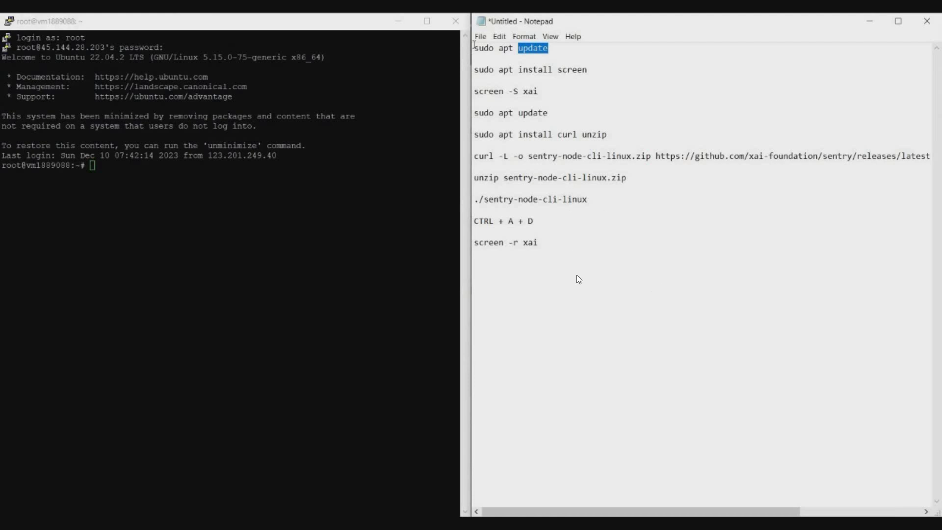
shift+click(473, 47)
right_click(490, 48)
click(510, 82)
right_click(217, 230)
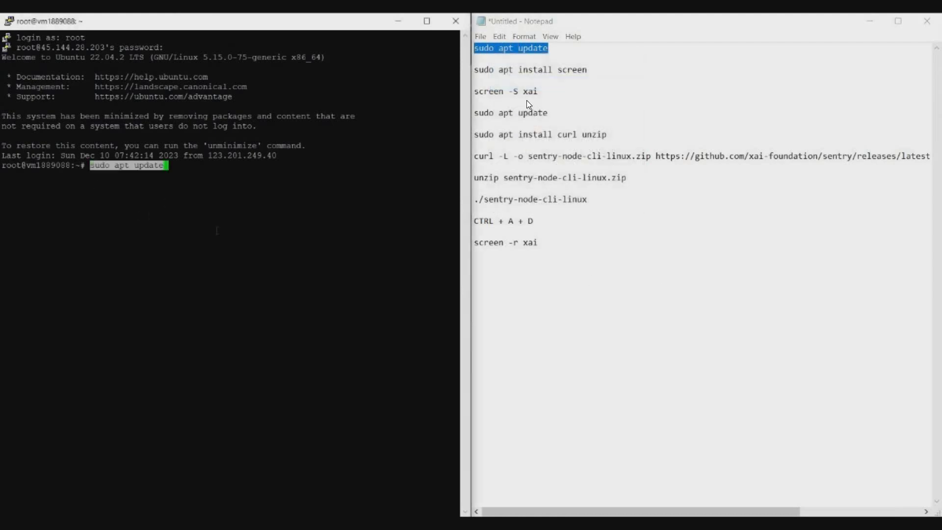
key(Return)
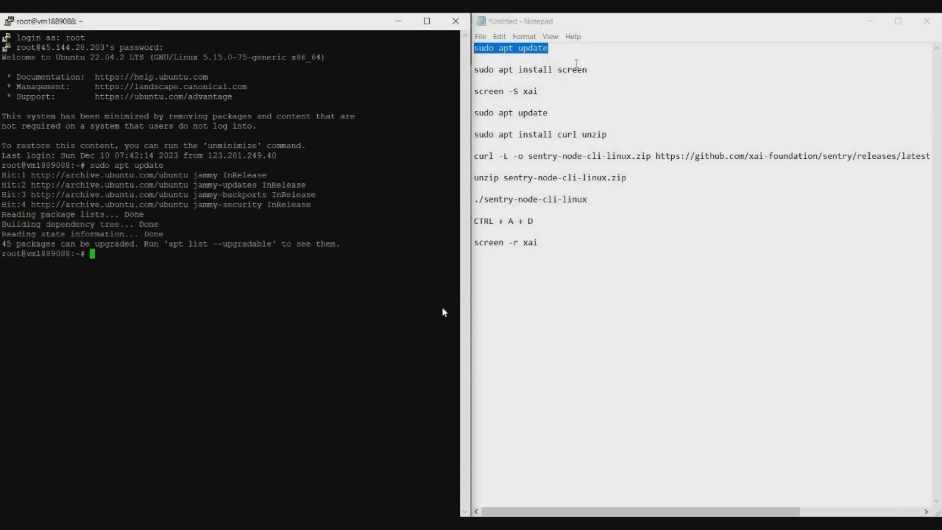
Run 'sudo apt install screen' from the notes and confirm with Y
click(576, 317)
key(ctrl+Home)
key(Down)
key(Down)
key(shift+Down)
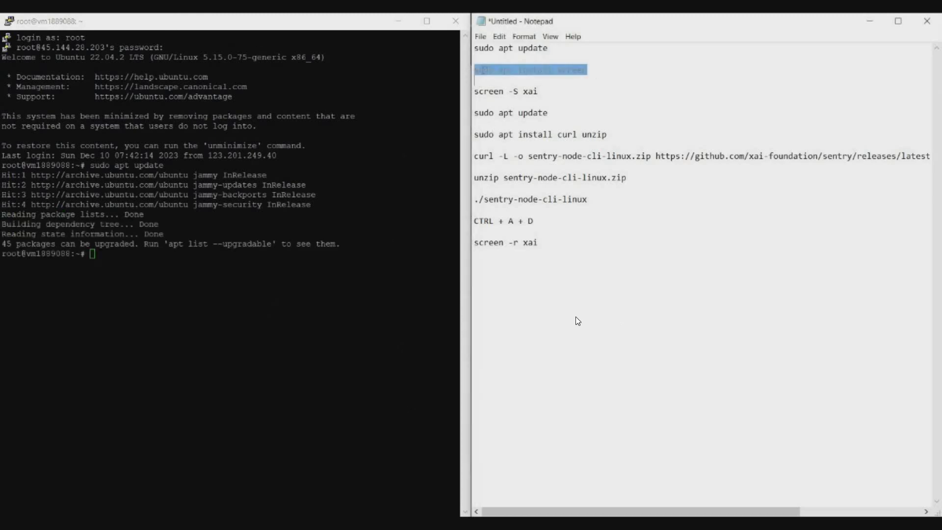
key(shift+F10)
key(Down)
key(Down)
key(Down)
key(Return)
key(alt+Tab)
key(shift+Insert)
key(Return)
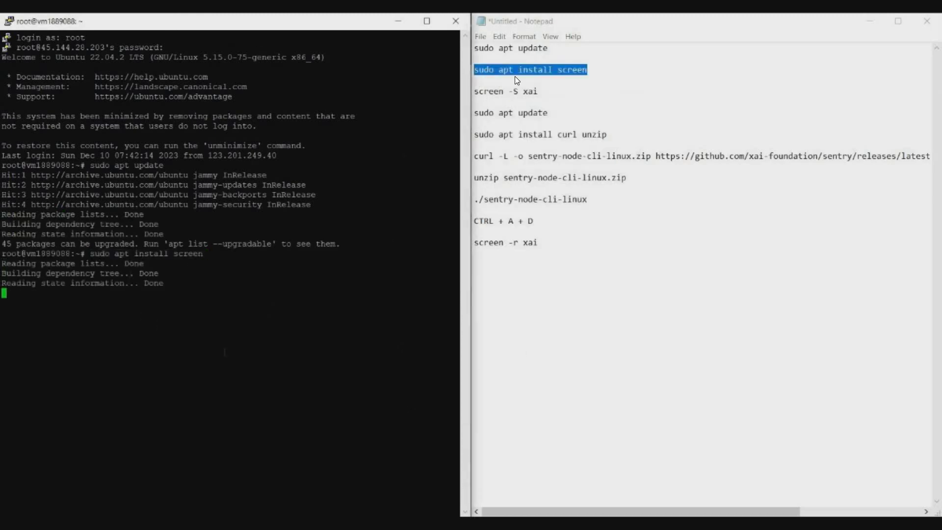
text(Y)
key(Return)
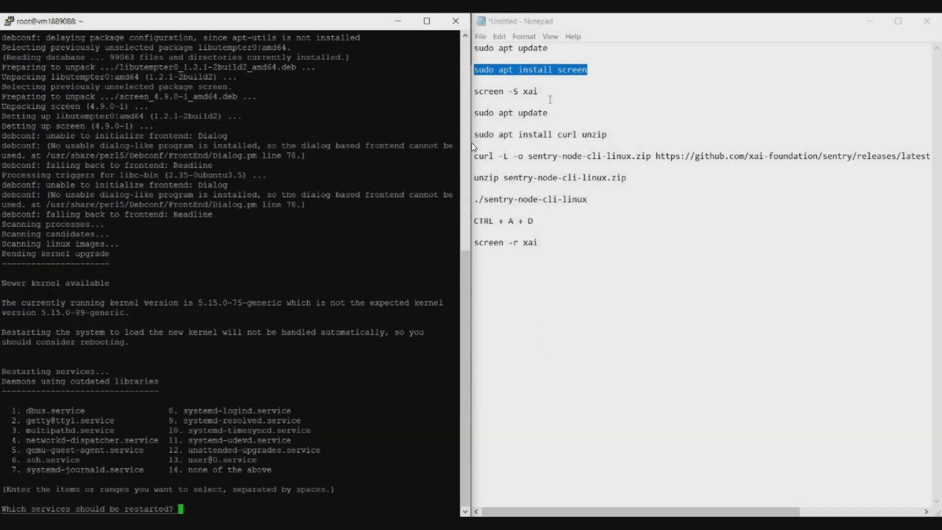
Answer 14 at the needrestart prompt and start a screen session with 'screen -S xai'
text(14)
key(Return)
key(alt+Tab)
key(Down)
key(Down)
key(shift+Home)
key(shift+F10)
key(Down)
key(Down)
key(Down)
key(Return)
key(alt+Tab)
key(shift+Insert)
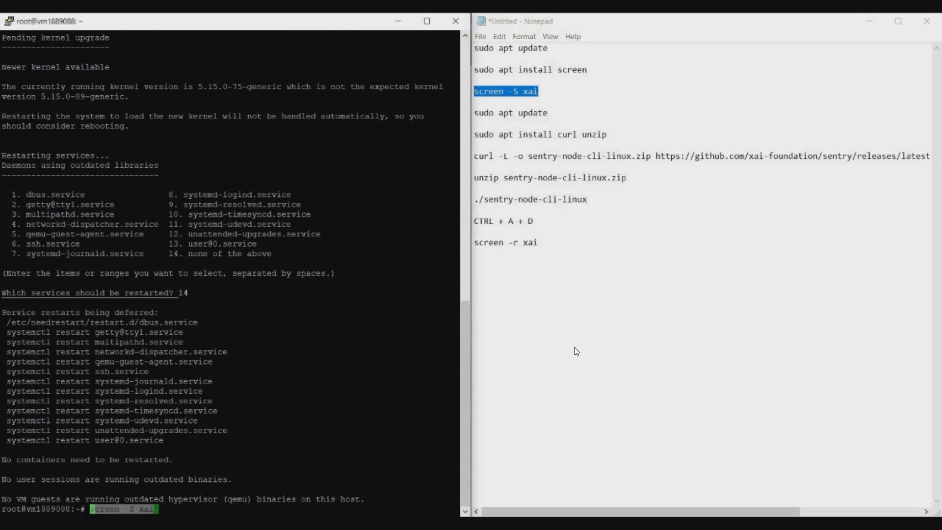
key(Return)
Run the package list update again from the notes
key(shift+Home)
key(shift+F10)
key(Down)
key(Down)
key(Down)
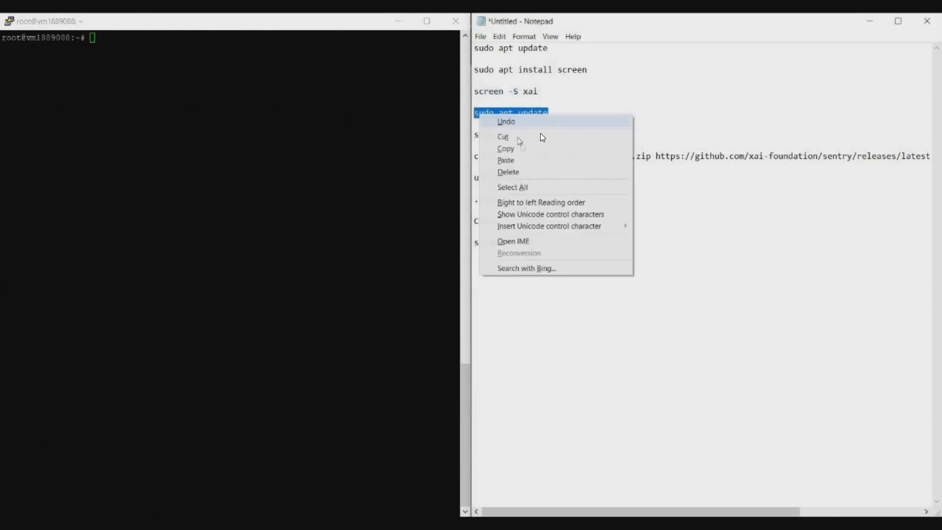
key(Return)
key(alt+Tab)
key(shift+Insert)
key(Return)
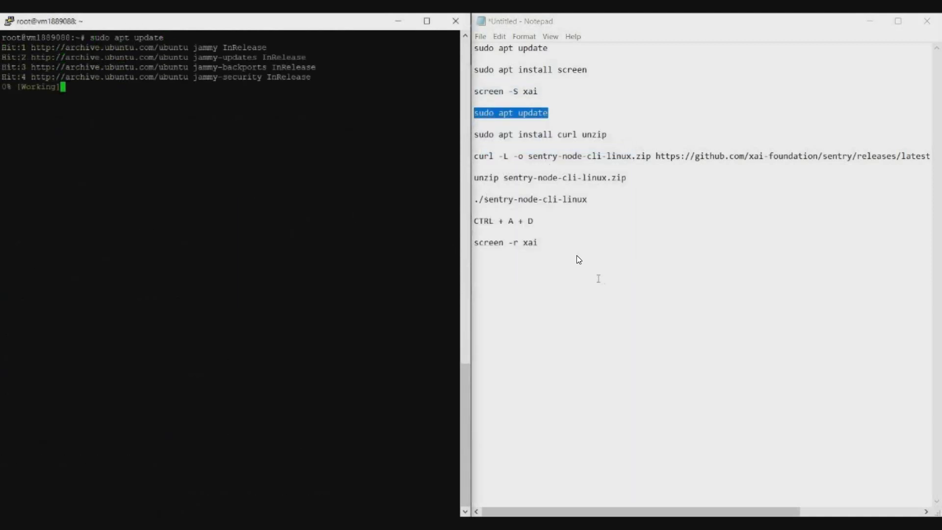
Install curl and unzip with apt
key(alt+Tab)
key(Down)
key(Down)
key(End)
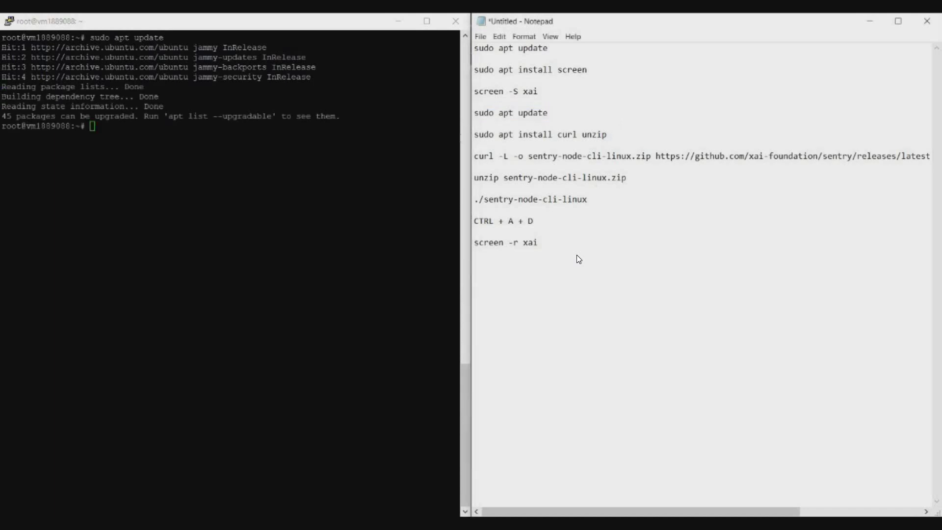
key(shift+Home)
key(shift+F10)
key(Down)
key(Down)
key(Down)
key(Return)
key(alt+Tab)
key(shift+Insert)
key(Return)
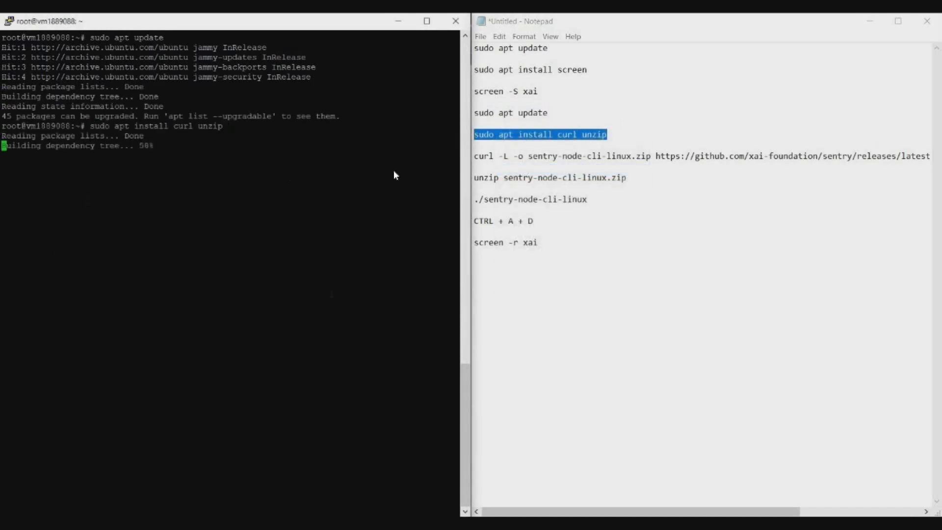
Download the sentry-node-cli-linux.zip archive with the curl command
key(alt+Tab)
key(Down)
key(Down)
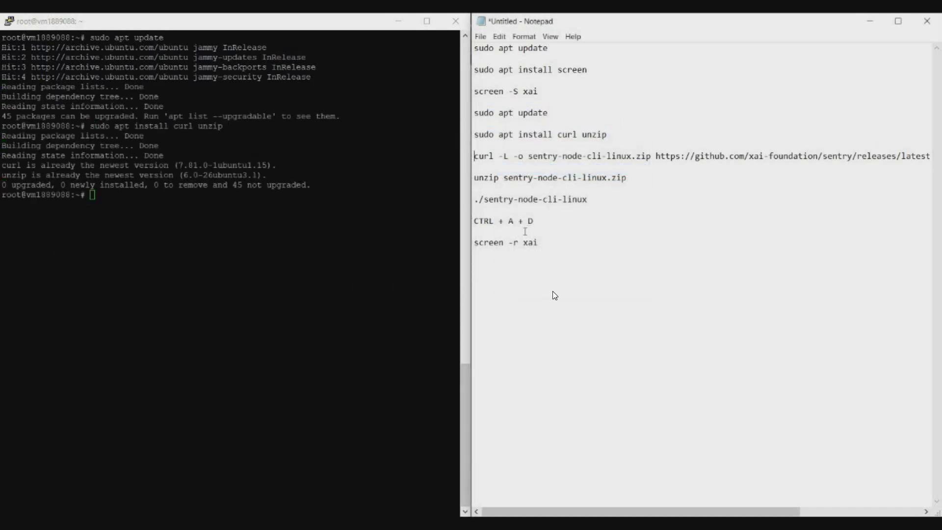
key(shift+End)
key(shift+F10)
key(Down)
key(Down)
key(Down)
key(Return)
key(alt+Tab)
key(shift+Insert)
key(Return)
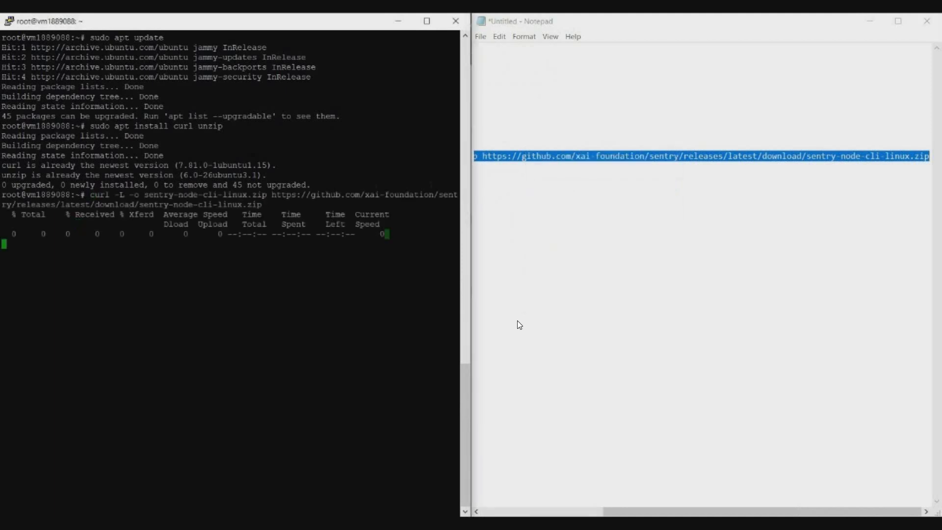
Unzip the Sentry CLI archive, answering N to keep the existing file
key(alt+Tab)
key(Down)
key(Down)
key(End)
key(shift+Left)
key(shift+Left)
key(shift+Home)
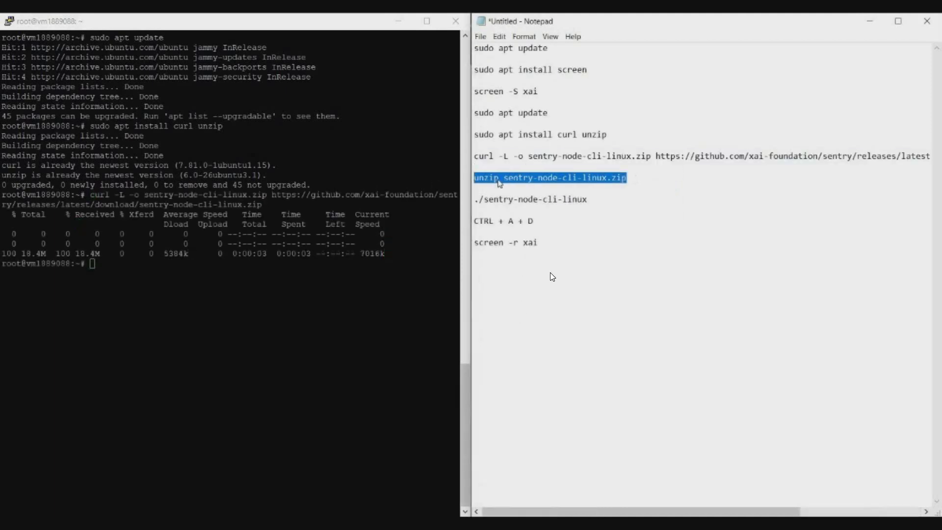
key(shift+F10)
key(Down)
key(Down)
key(Down)
key(Return)
key(alt+Tab)
key(shift+Insert)
key(Return)
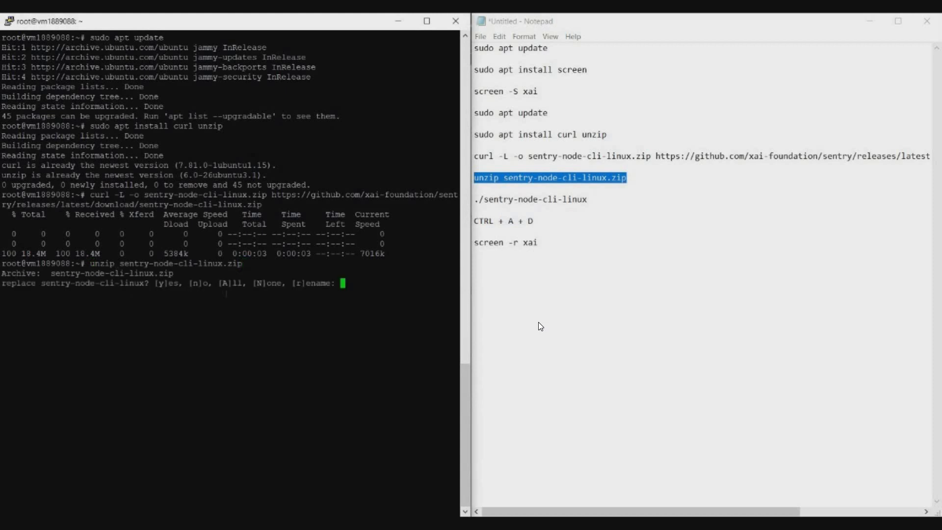
text(N)
key(Return)
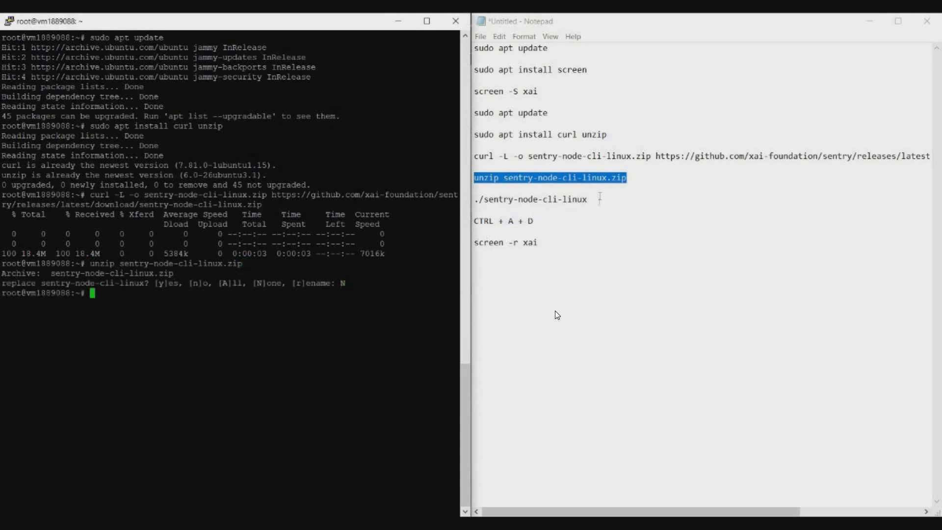
Launch the Sentry node CLI with ./sentry-node-cli-linux
key(alt+Tab)
key(Down)
key(Down)
key(shift+End)
key(shift+F10)
key(Down)
key(Down)
key(Down)
key(Return)
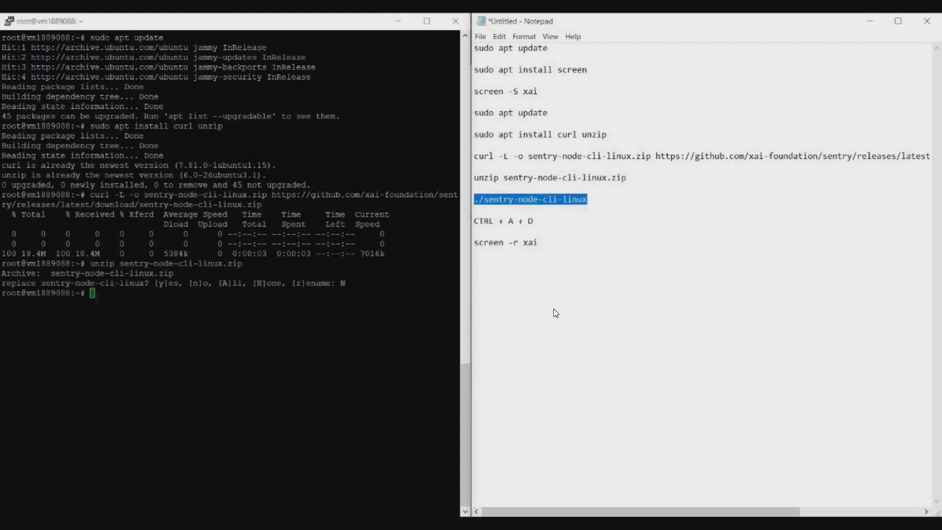
key(alt+Tab)
key(shift+Insert)
key(Return)
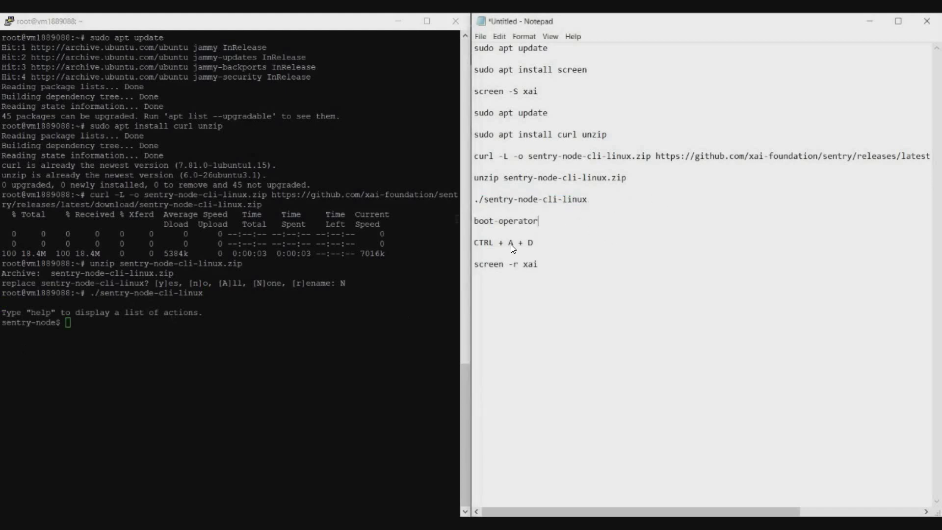
Paste boot-operator at the sentry-node prompt
key(shift+F10)
key(Down)
key(Down)
key(Down)
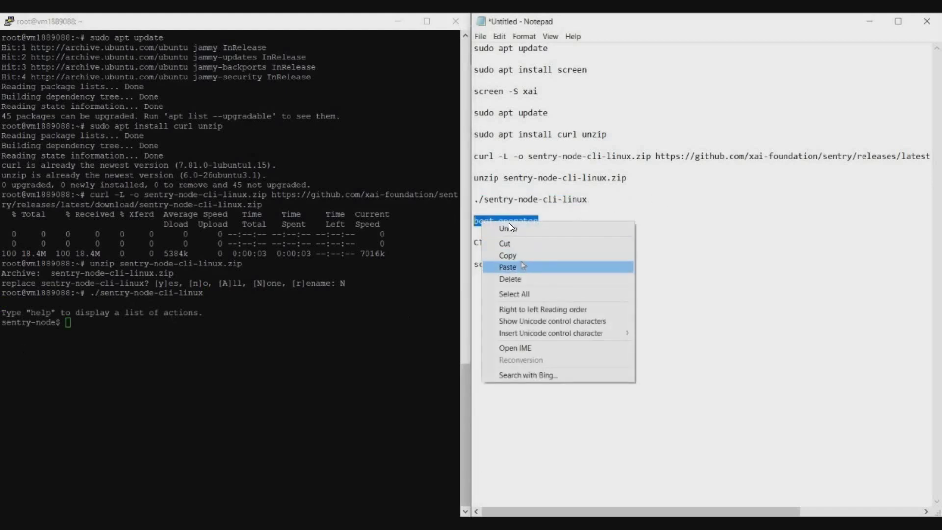
key(Return)
key(alt+Tab)
key(shift+Insert)
Start boot-operator, then show the Export/Import Sentry Wallet menu beside the wallet address
key(Return)
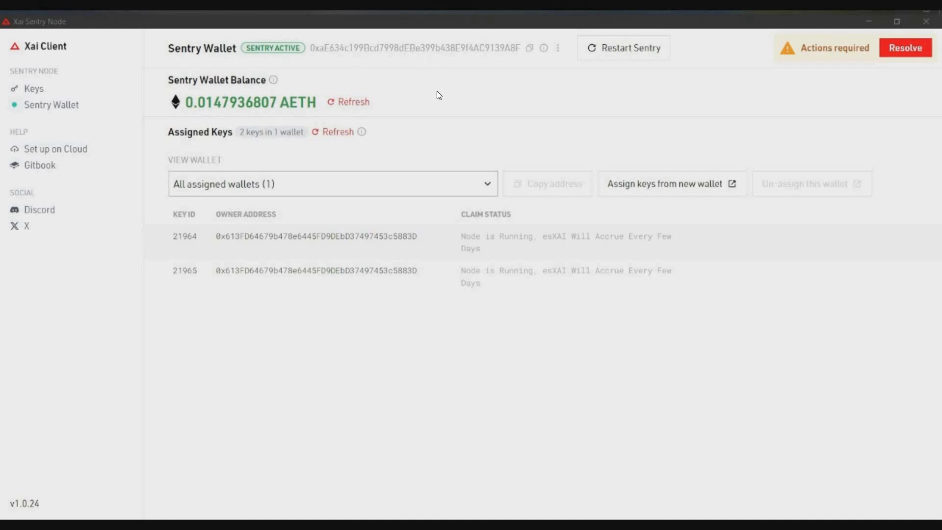
double_click(557, 51)
click(558, 48)
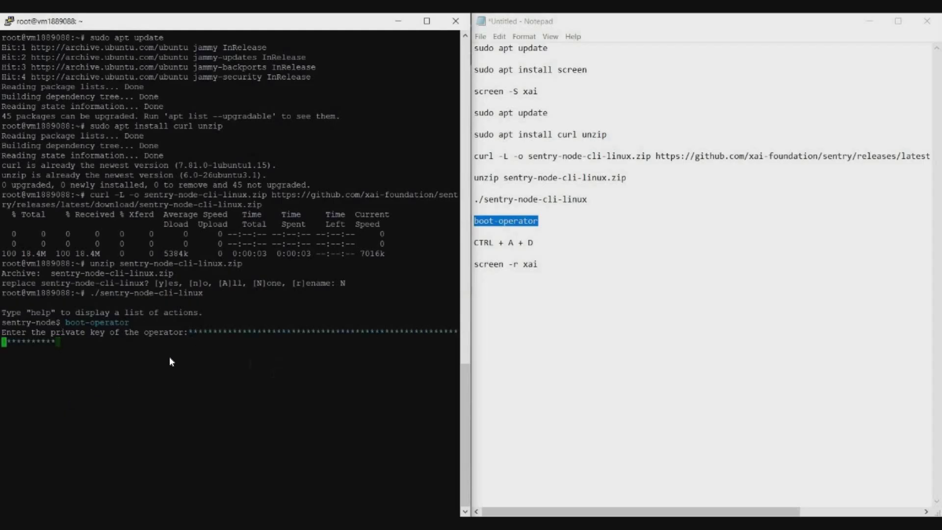
Submit the operator's private key so the Sentry operator finishes booting
key(Return)
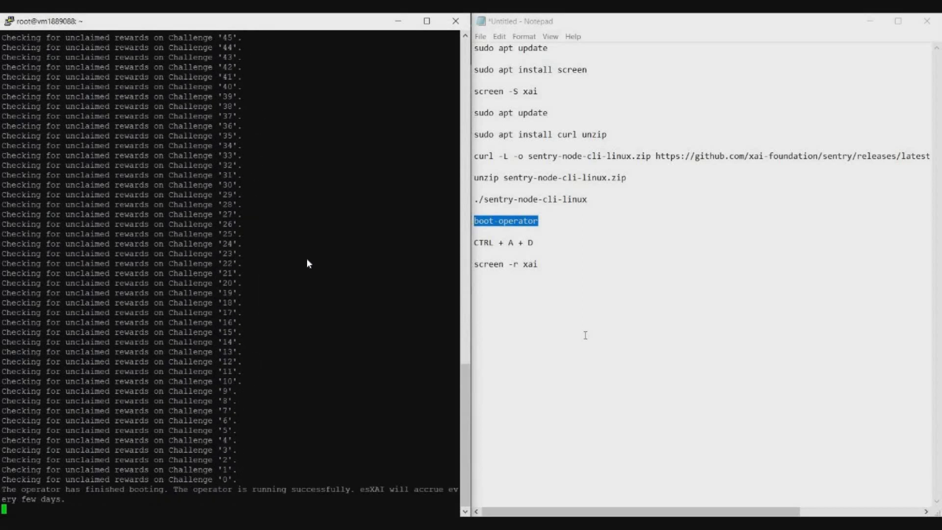
drag(473, 242, 533, 242)
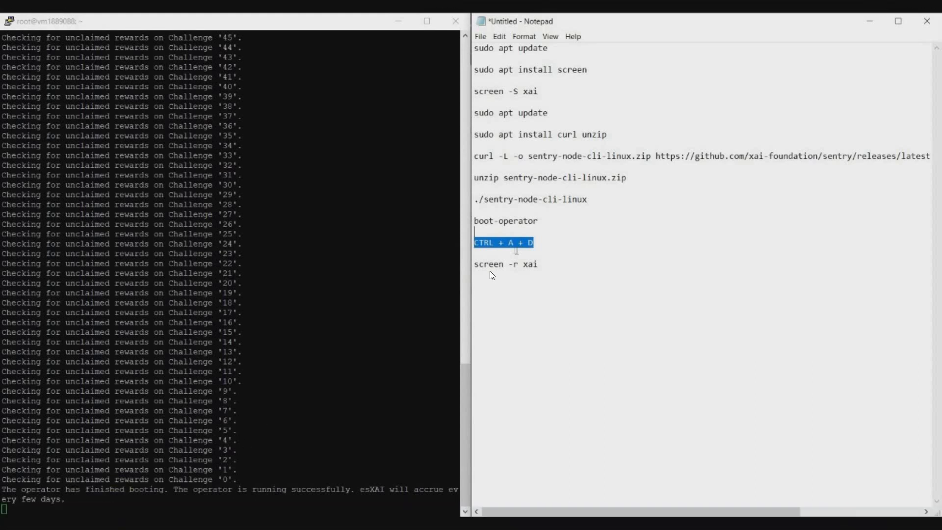
click(440, 255)
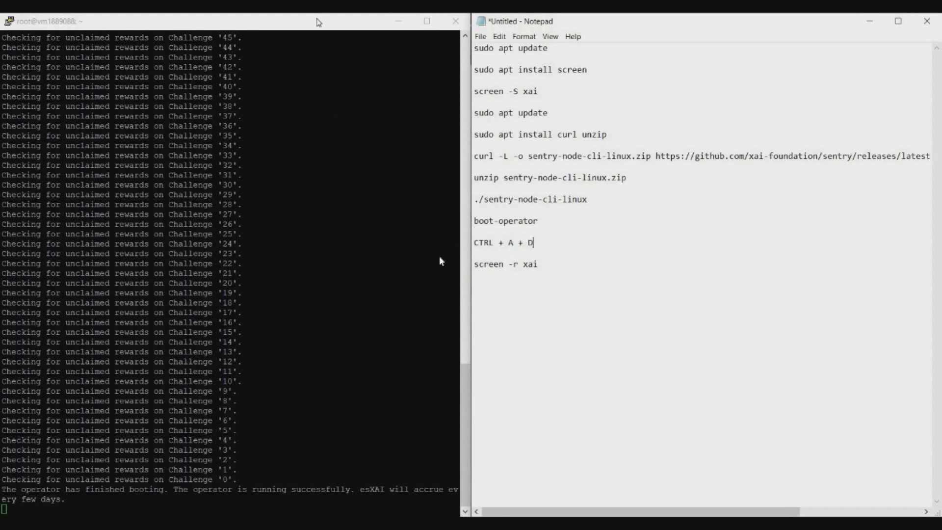
Detach the xai screen session with Ctrl+A D and reattach it with 'screen -r xai'
key(ctrl+a)
key(d)
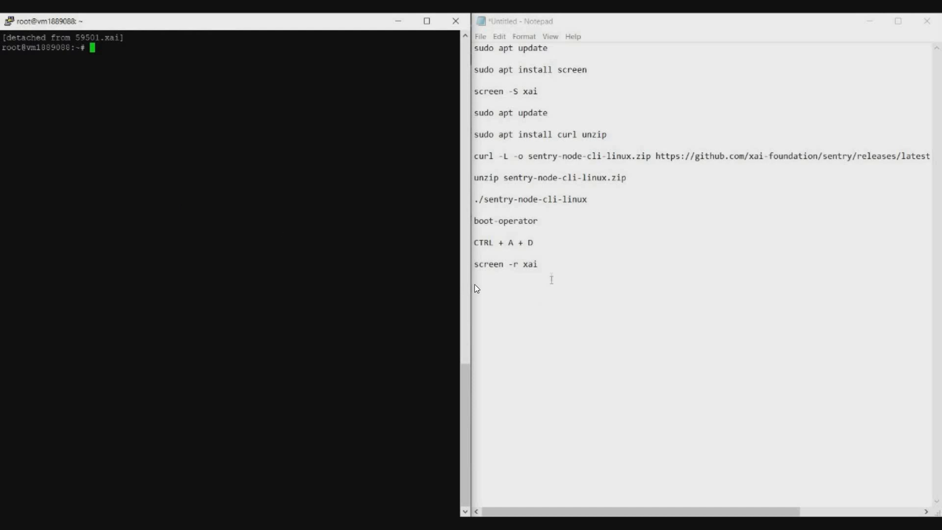
click(480, 269)
key(End)
key(shift+Home)
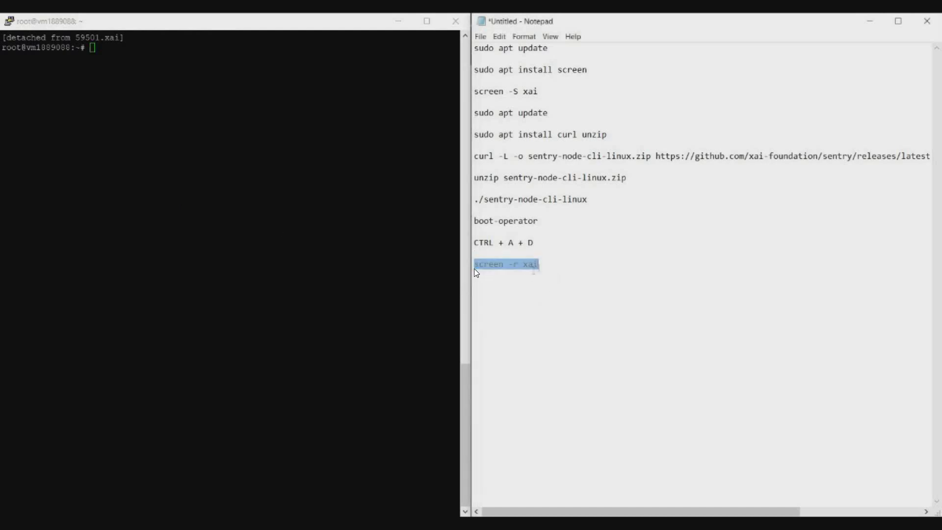
key(End)
key(shift+Home)
right_click(490, 266)
click(510, 301)
right_click(140, 112)
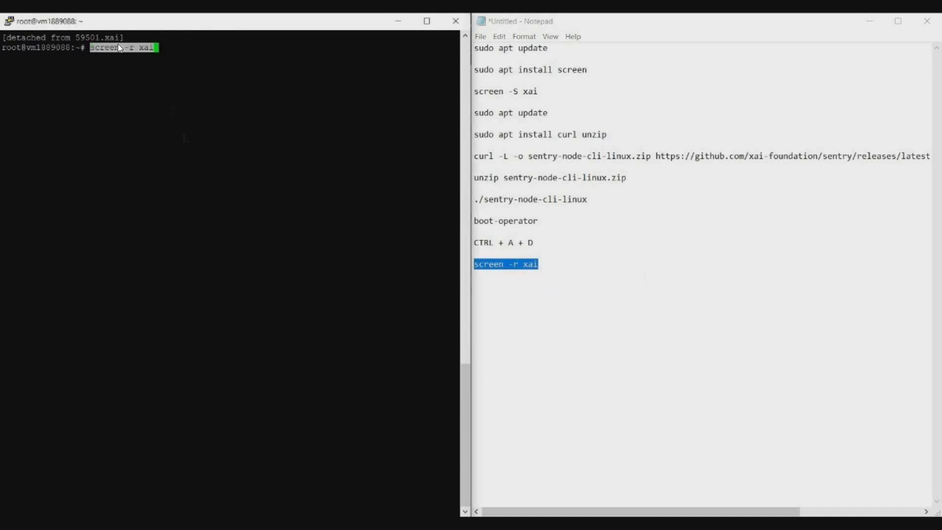
key(Return)
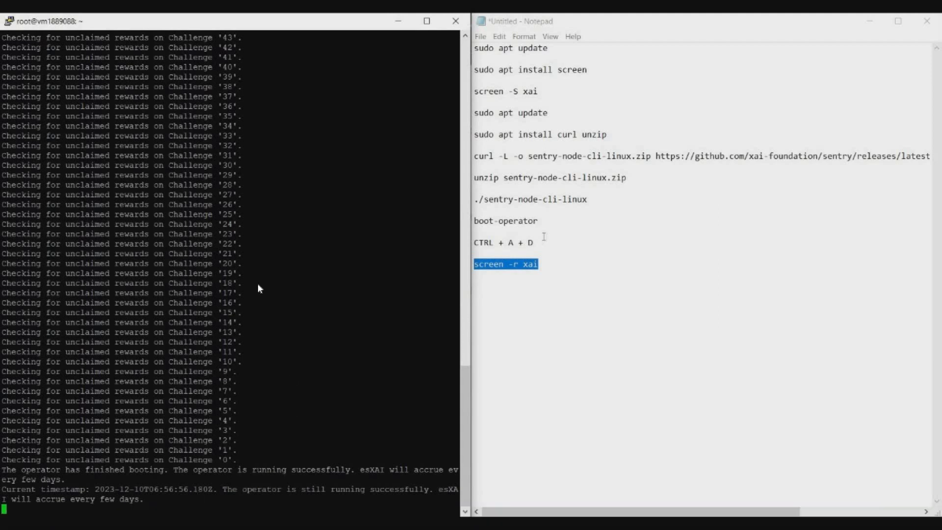
Detach and reattach the xai session once more, confirming the operator still runs
drag(535, 242, 474, 243)
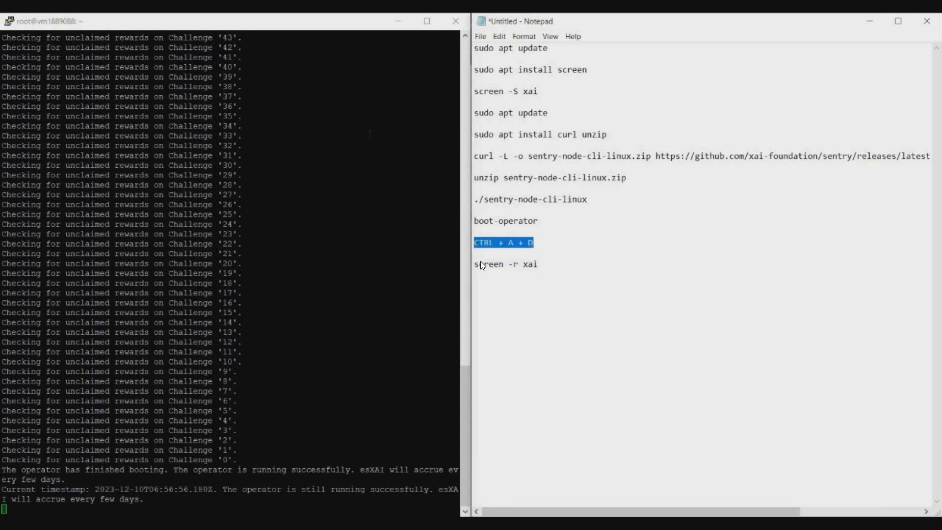
key(ctrl+a)
key(d)
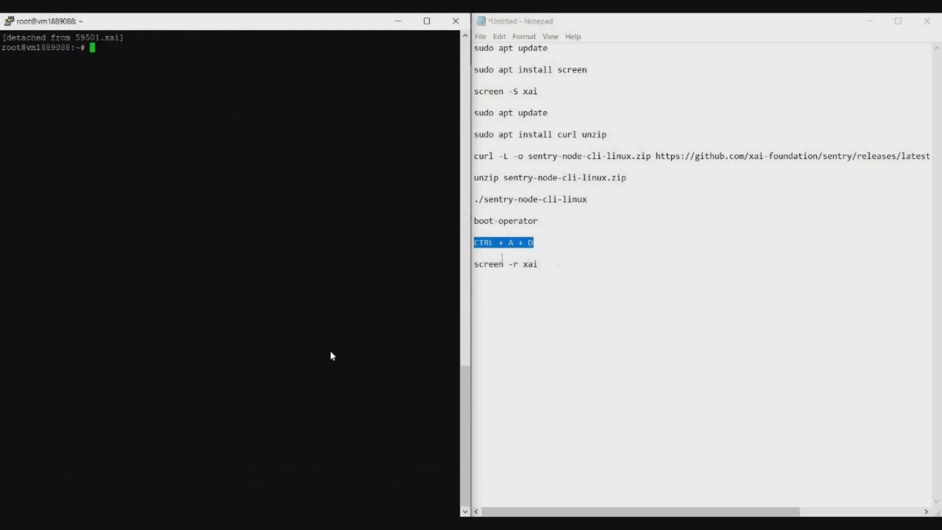
drag(539, 264, 467, 262)
right_click(325, 349)
key(Return)
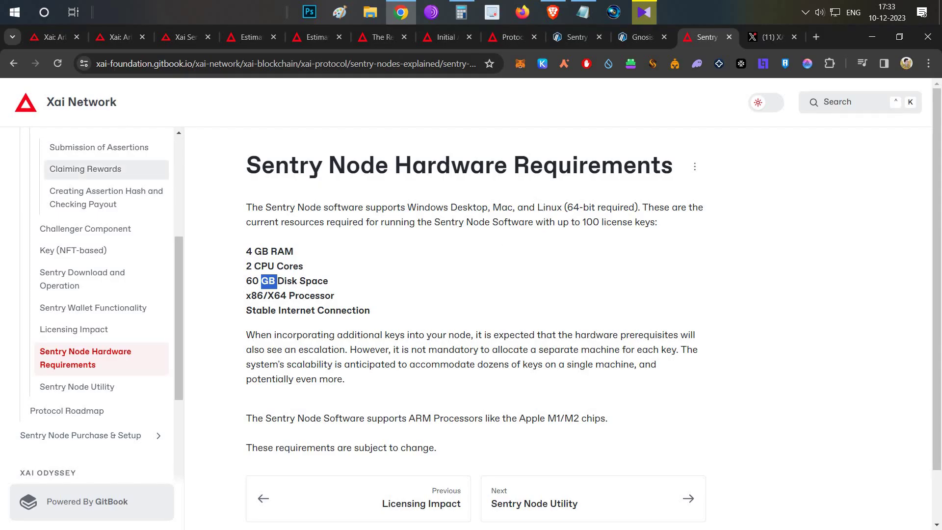
Review the GitBook, sentry.xai.games and xai.games tabs, then bring up the CryptoEnglish YouTube channel
click(115, 43)
click(169, 37)
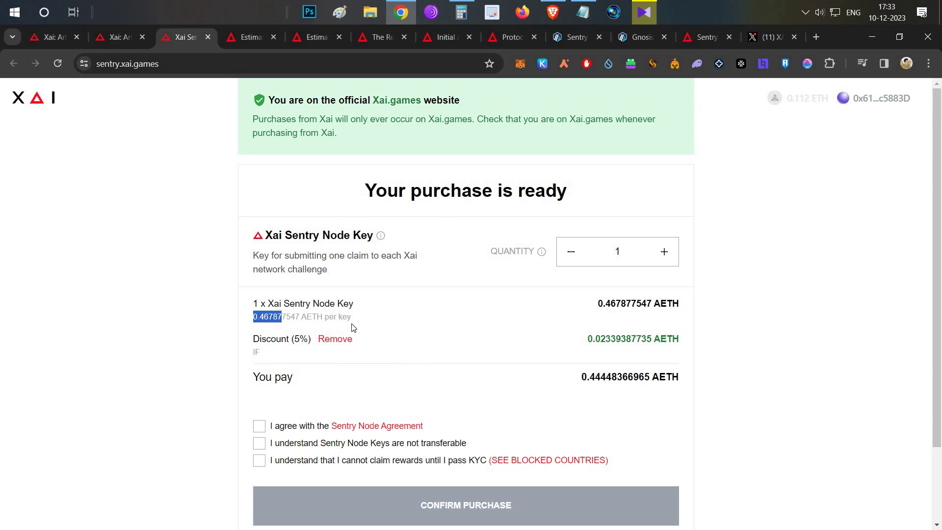
click(51, 41)
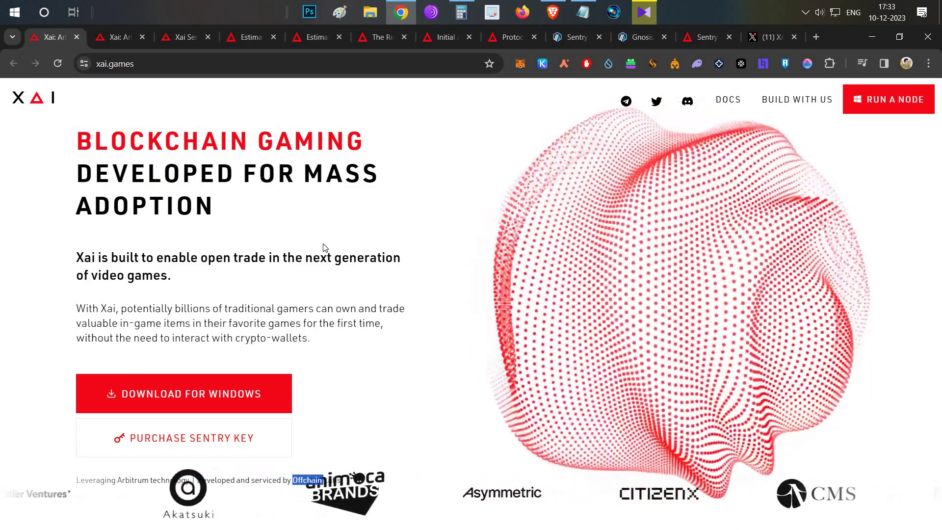
click(553, 10)
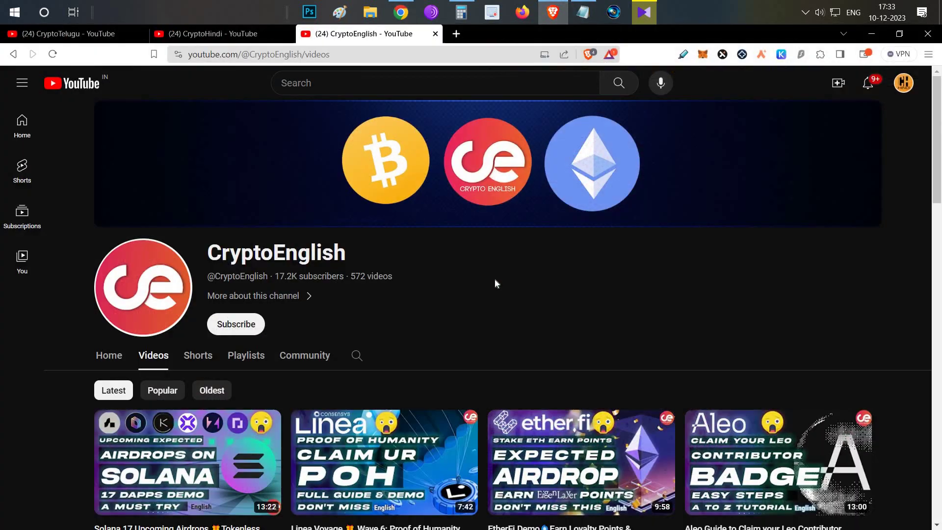